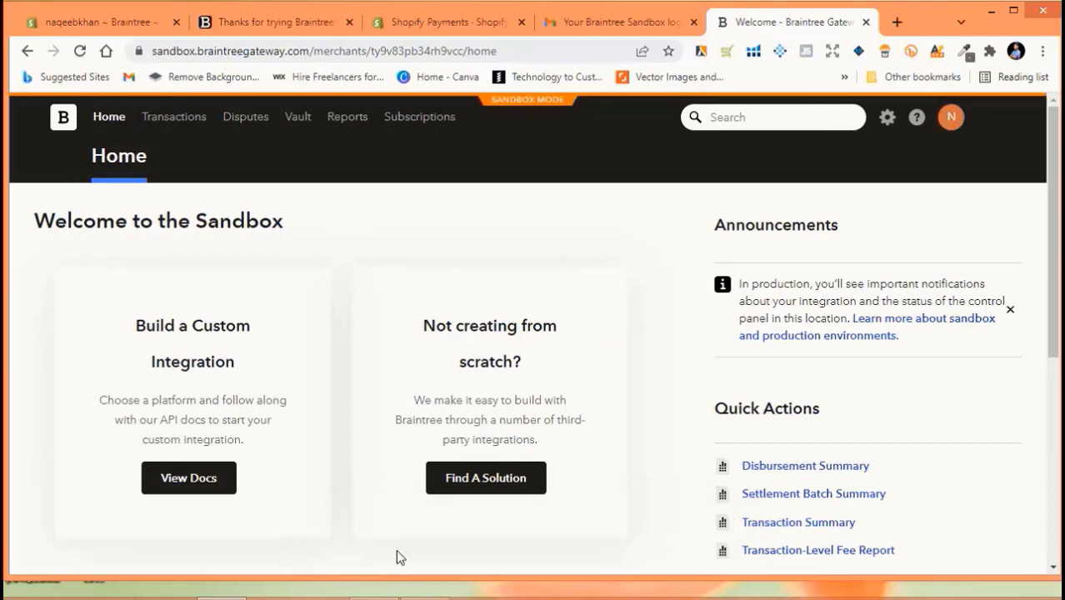
Switch to the Shopify Braintree settings and choose to authenticate with Merchant ID, Public Key and Private Key.
scroll(538, 452, "down", 2)
scroll(538, 451, "up", 2)
left_click(104, 22)
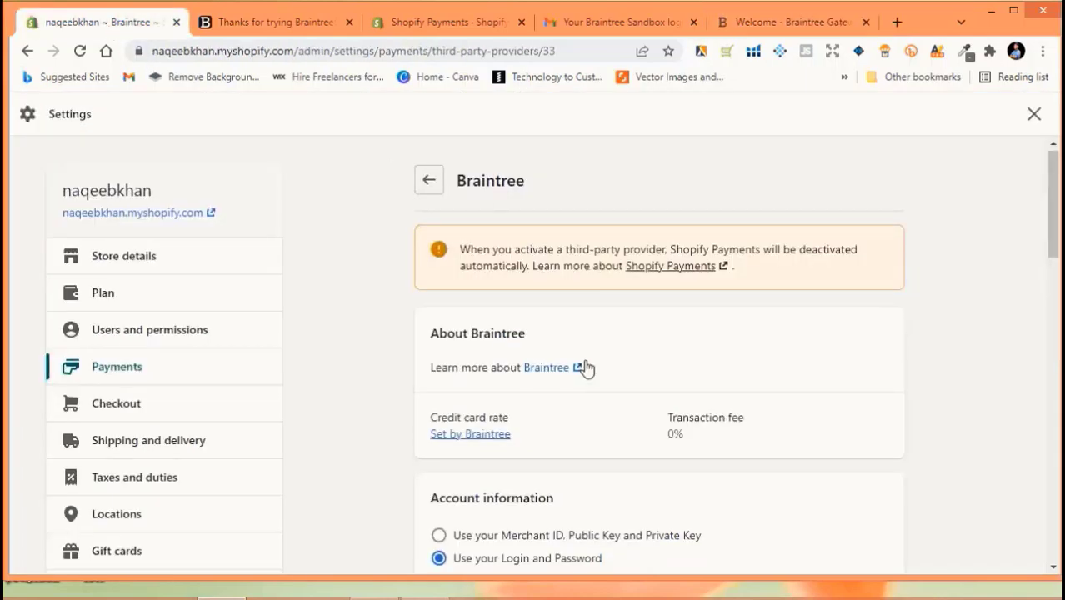
scroll(582, 367, "down", 5)
scroll(558, 367, "up", 1)
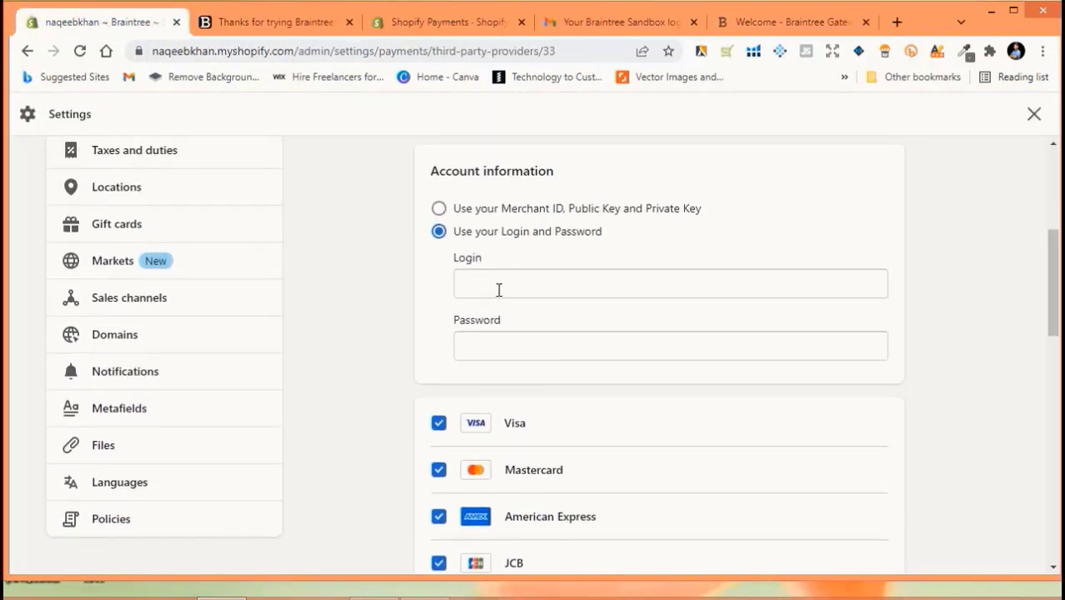
scroll(508, 295, "up", 1)
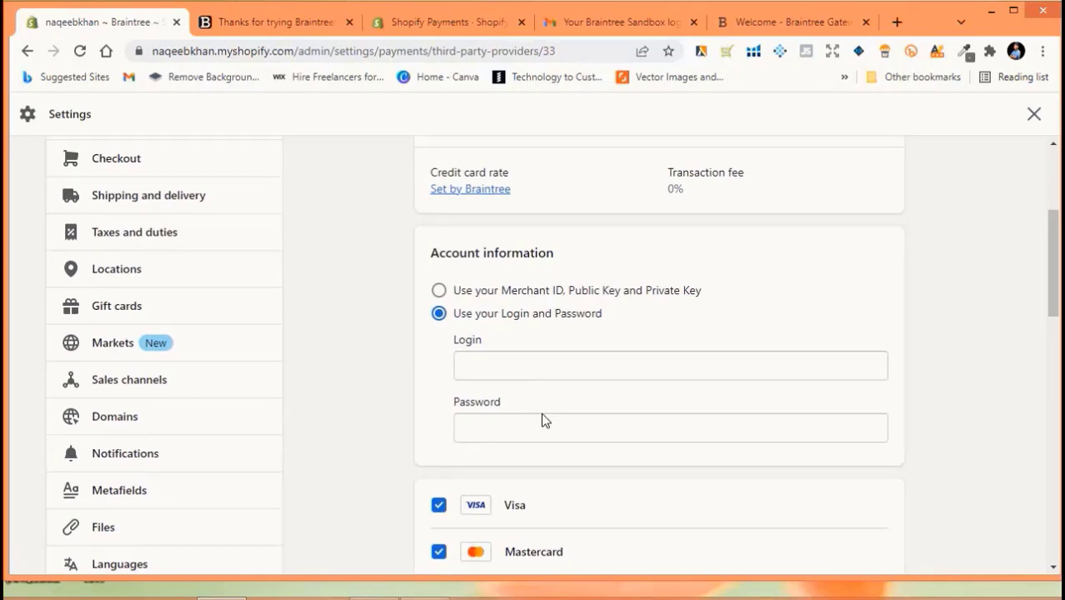
left_click(439, 291)
scroll(500, 310, "down", 1)
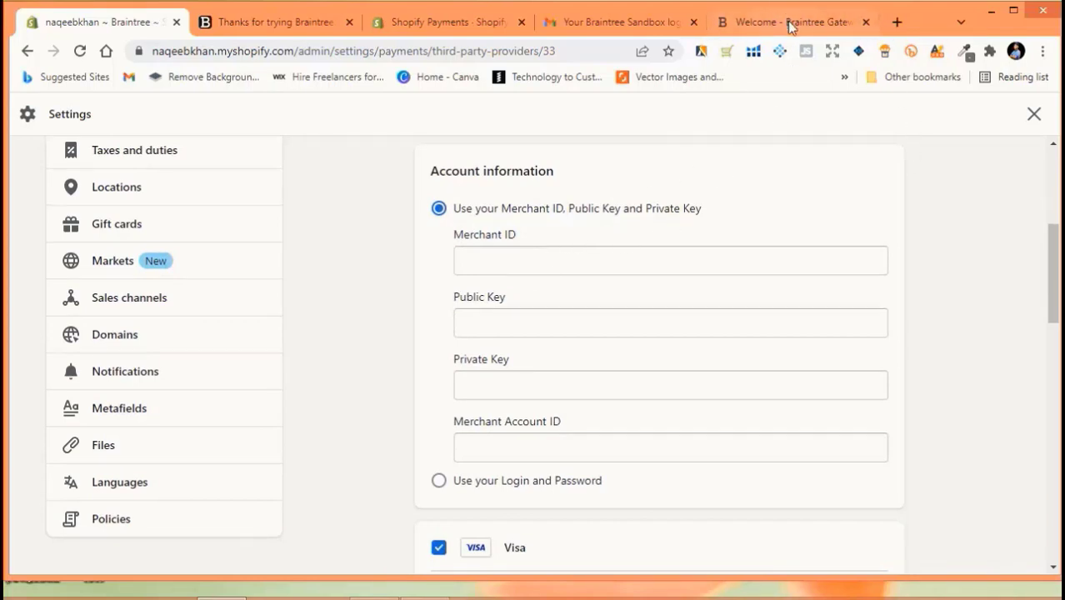
Copy the Merchant ID from the Braintree sandbox keys and paste it into the Merchant ID field in Shopify.
left_click(710, 25)
left_click_drag(710, 25, 205, 23)
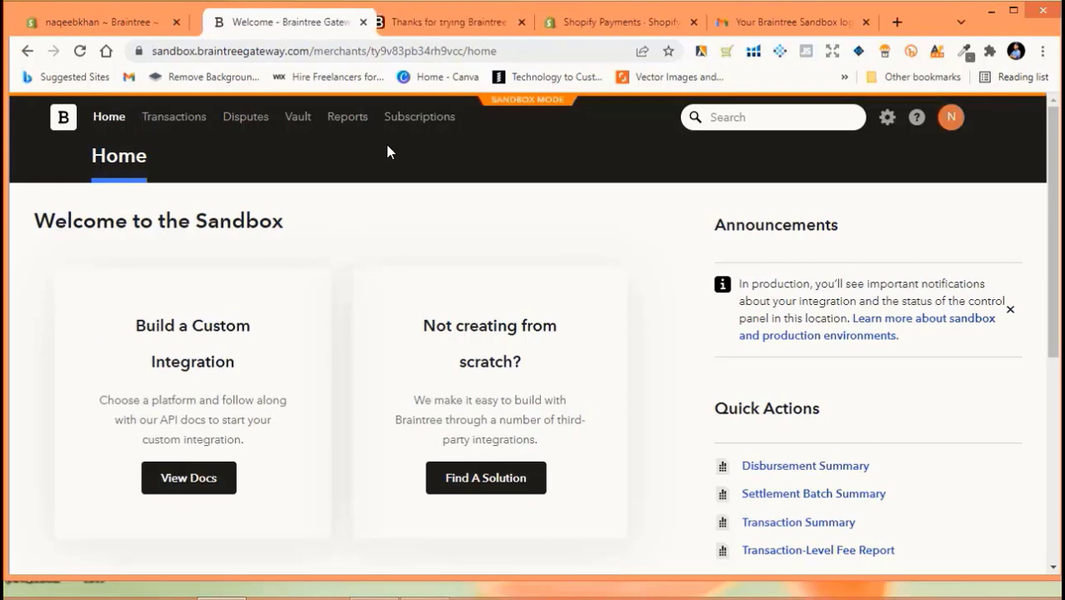
scroll(459, 354, "down", 5)
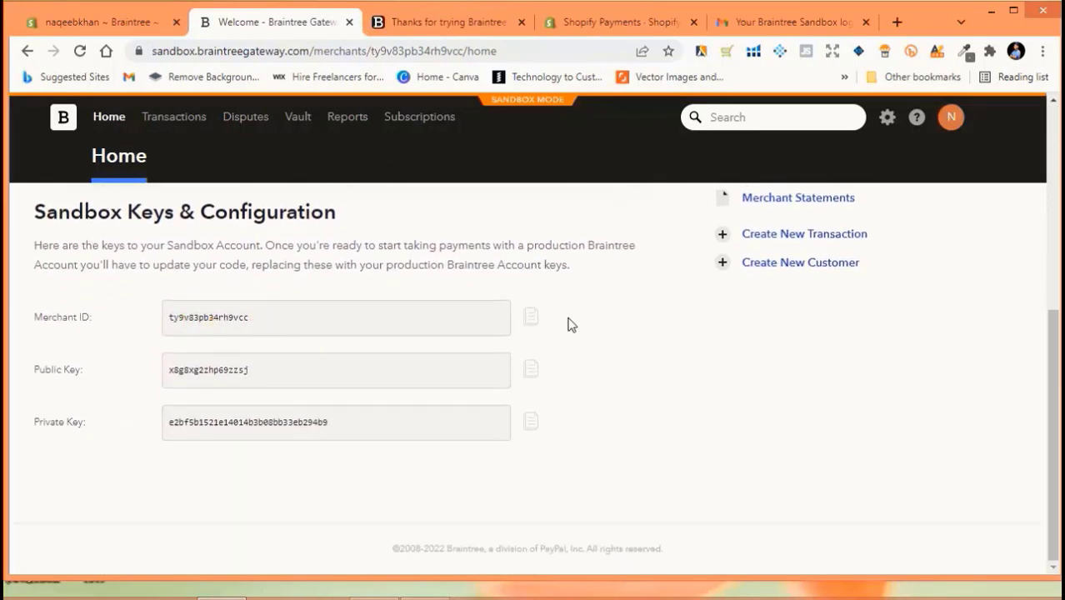
left_click(533, 318)
left_click(122, 26)
right_click(487, 264)
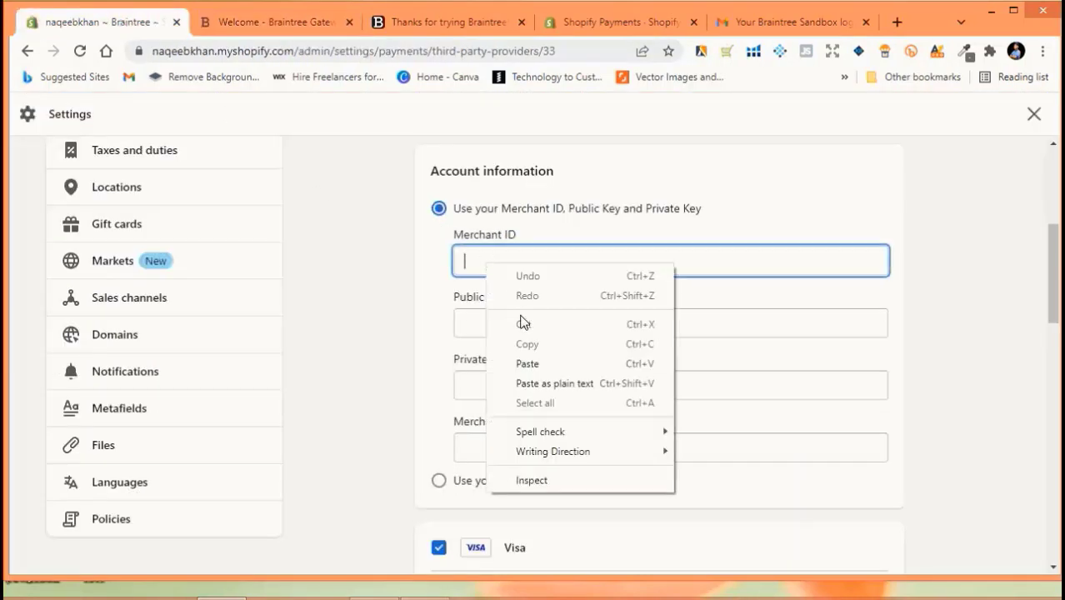
left_click(530, 363)
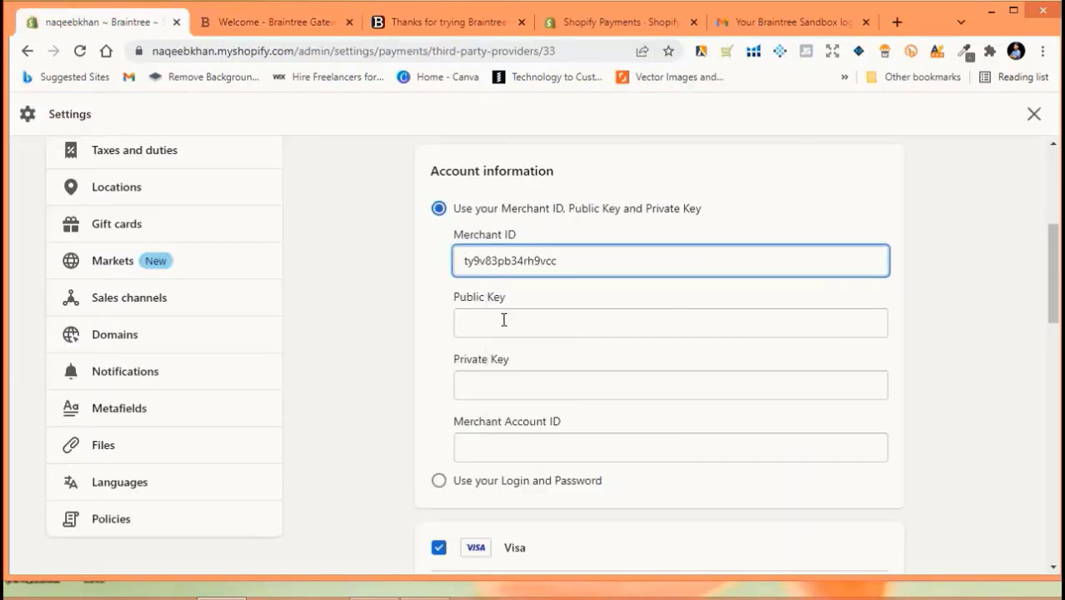
Copy the sandbox Public Key from Braintree and paste it into the Public Key field in Shopify.
left_click(268, 22)
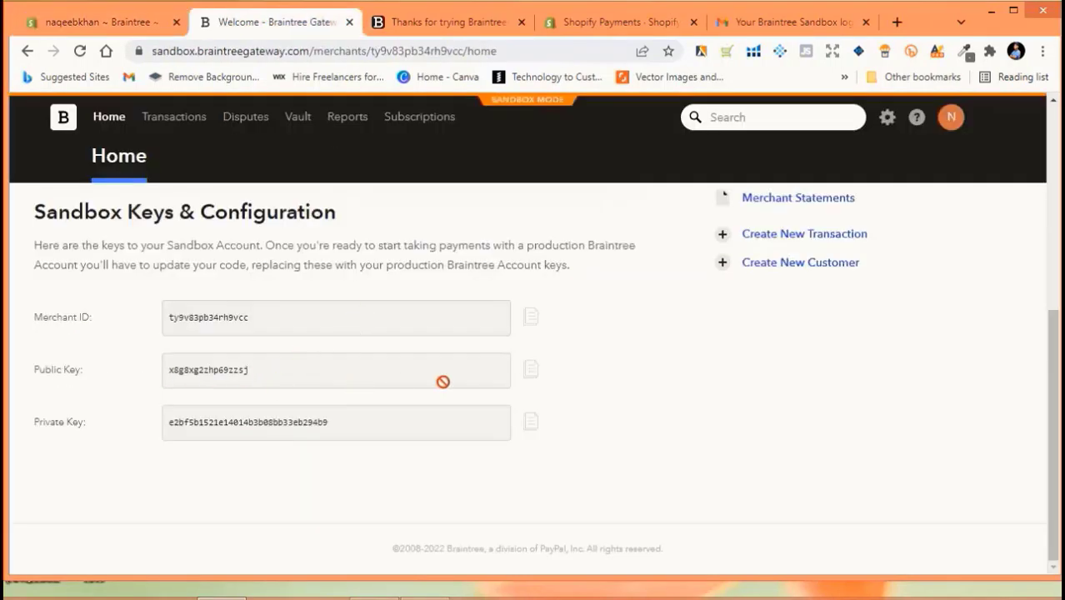
left_click(530, 369)
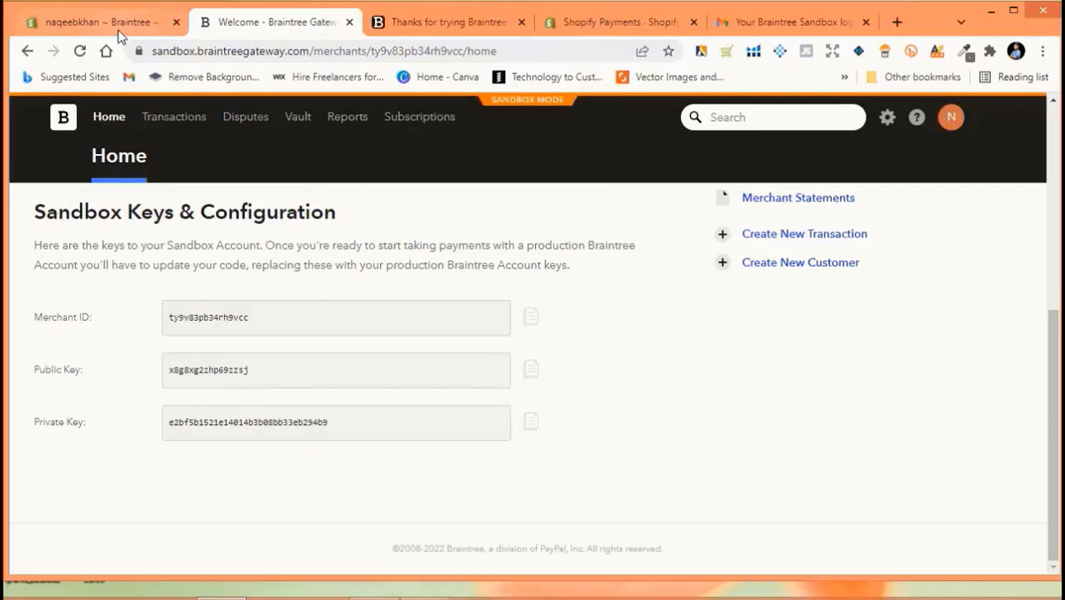
left_click(121, 30)
right_click(501, 315)
left_click(541, 410)
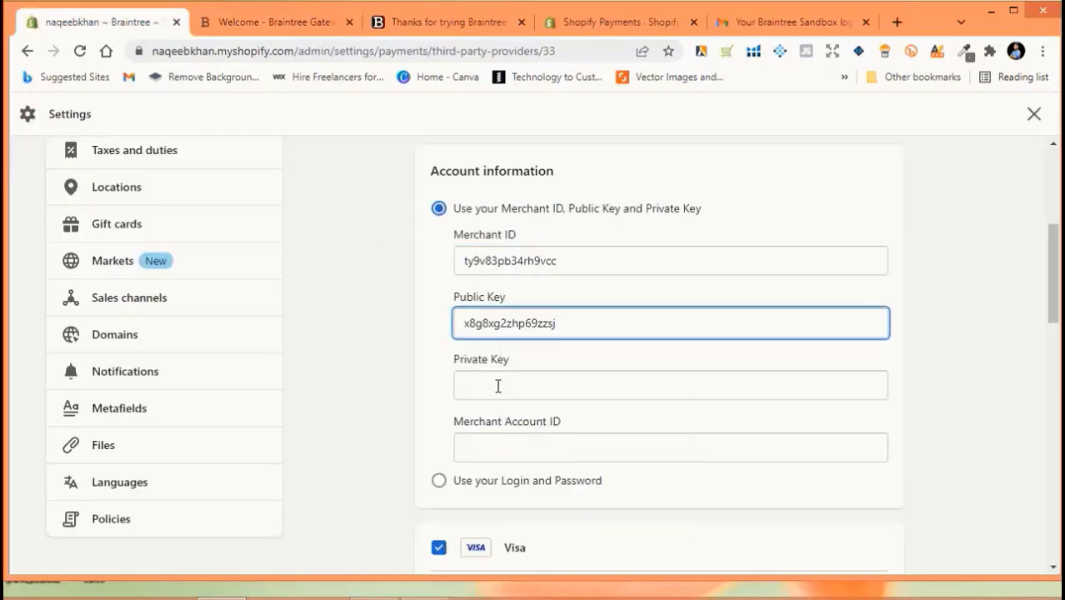
Copy the sandbox Private Key from Braintree and paste it into the Private Key field in Shopify.
left_click(284, 22)
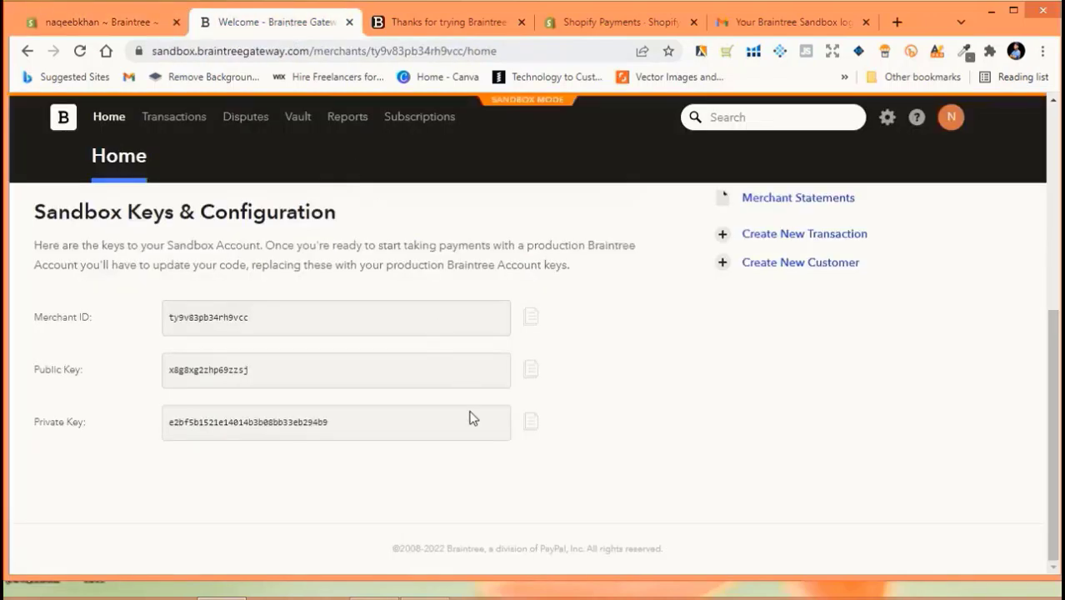
left_click(532, 424)
left_click(121, 22)
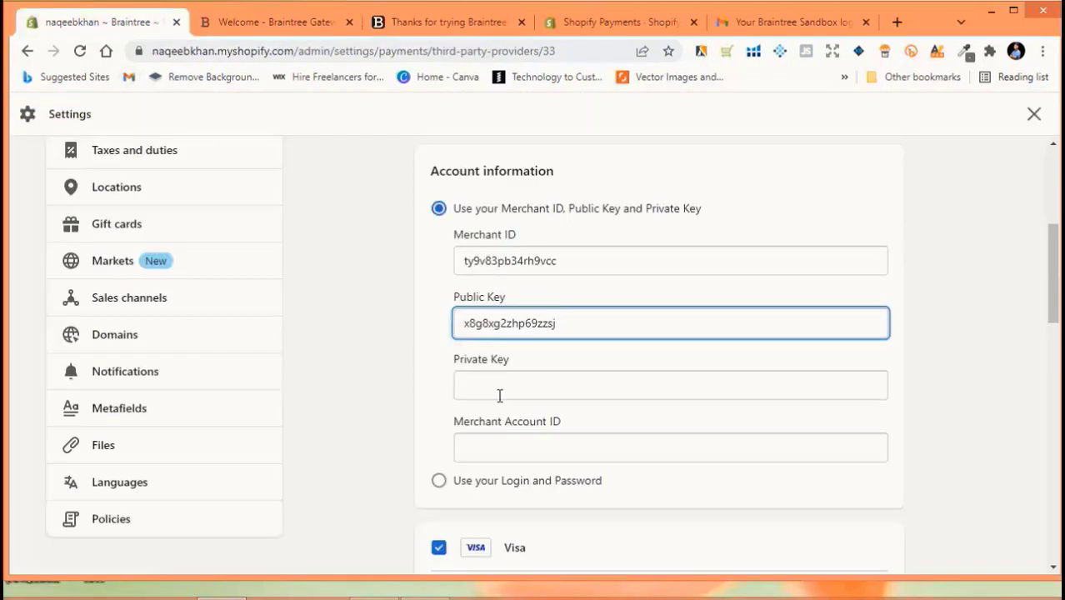
left_click(500, 387)
right_click(493, 388)
left_click(540, 460)
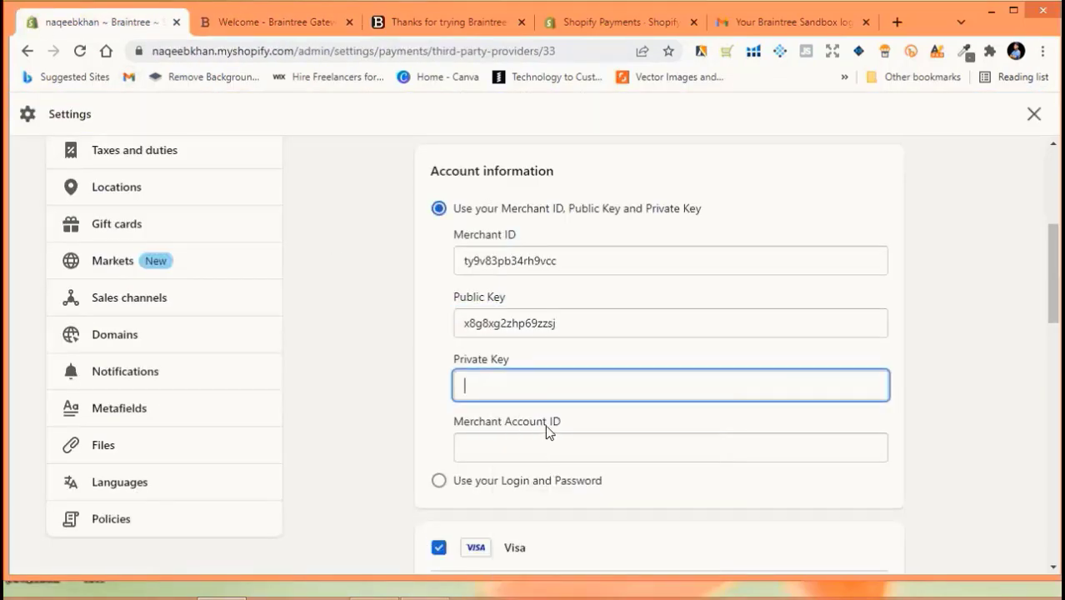
left_click(548, 430)
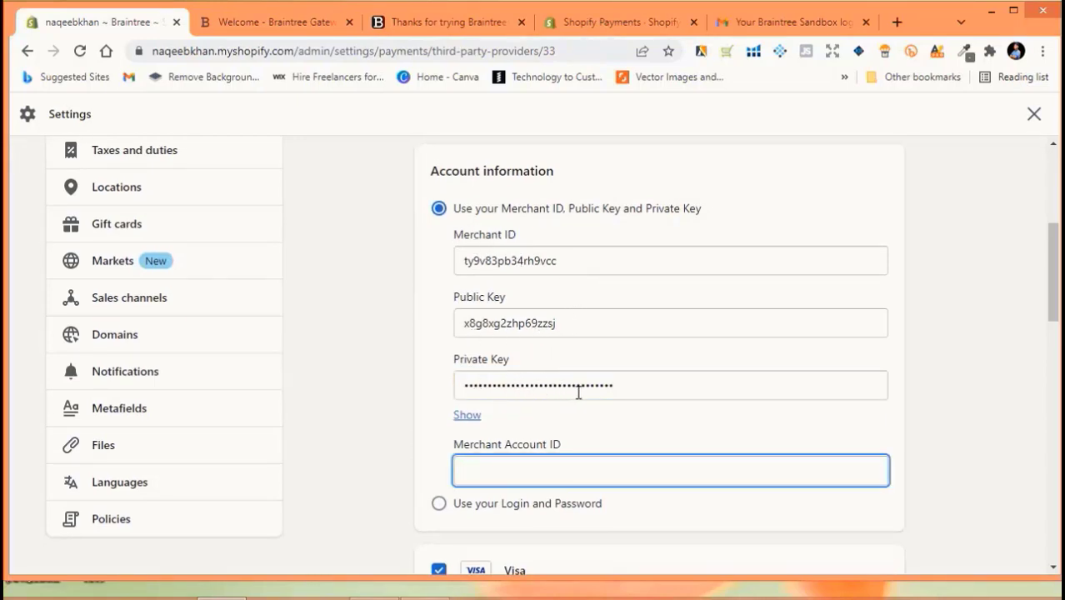
Open the signed-in user's settings page in the Braintree sandbox to find a Merchant Account ID.
scroll(578, 392, "down", 1)
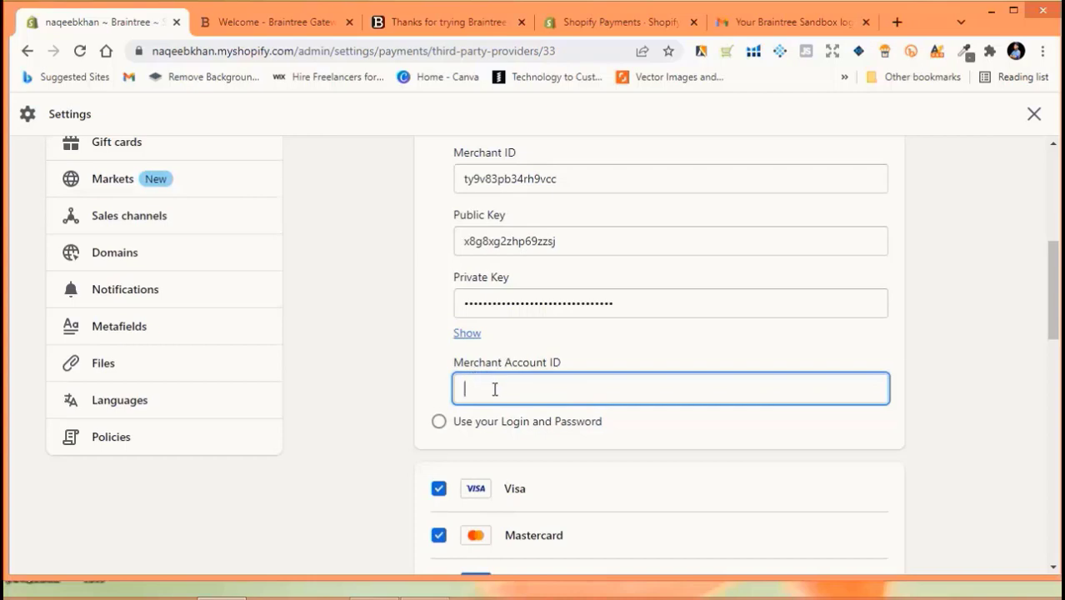
left_click(248, 23)
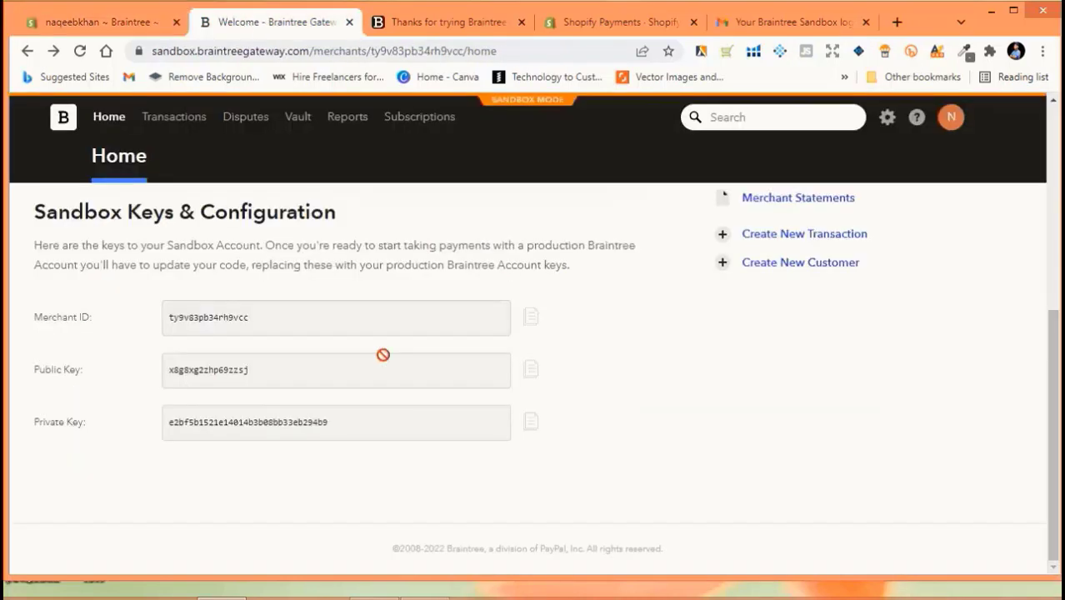
scroll(374, 441, "up", 4)
scroll(374, 437, "down", 4)
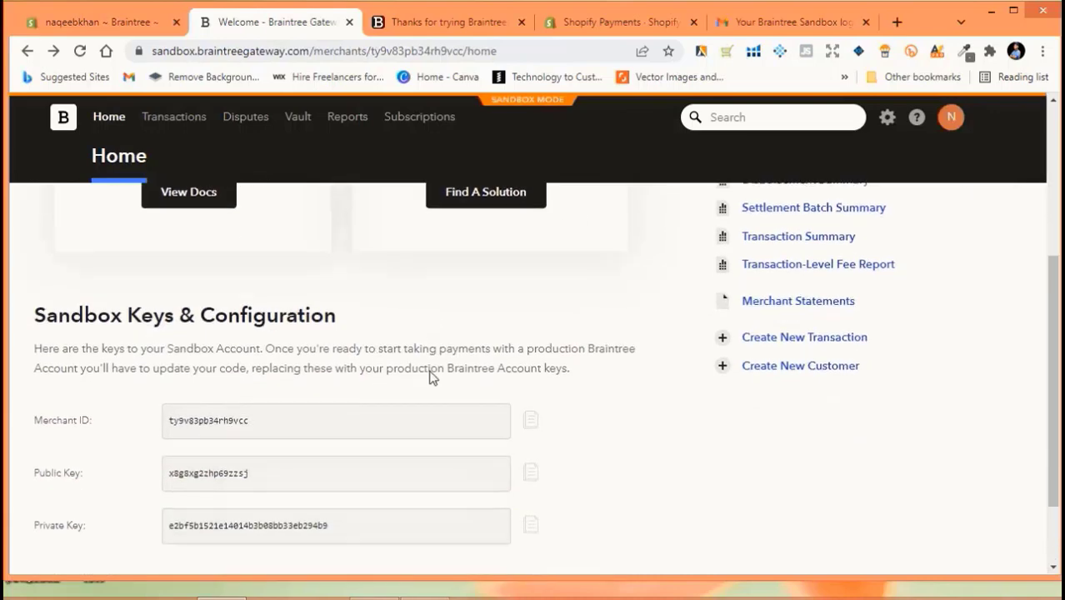
scroll(392, 389, "up", 3)
left_click(950, 117)
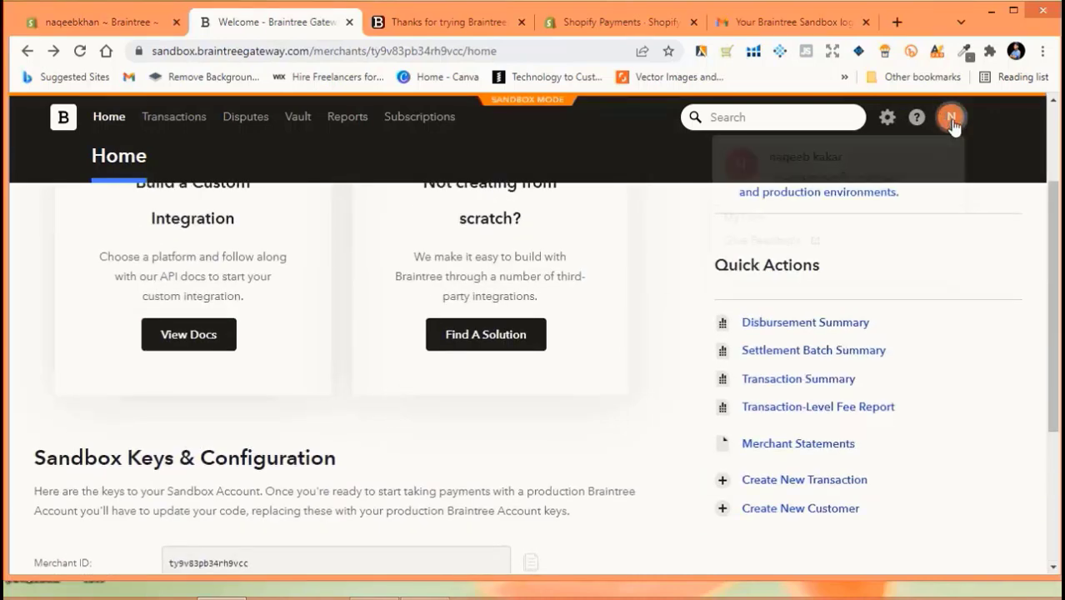
left_click(760, 228)
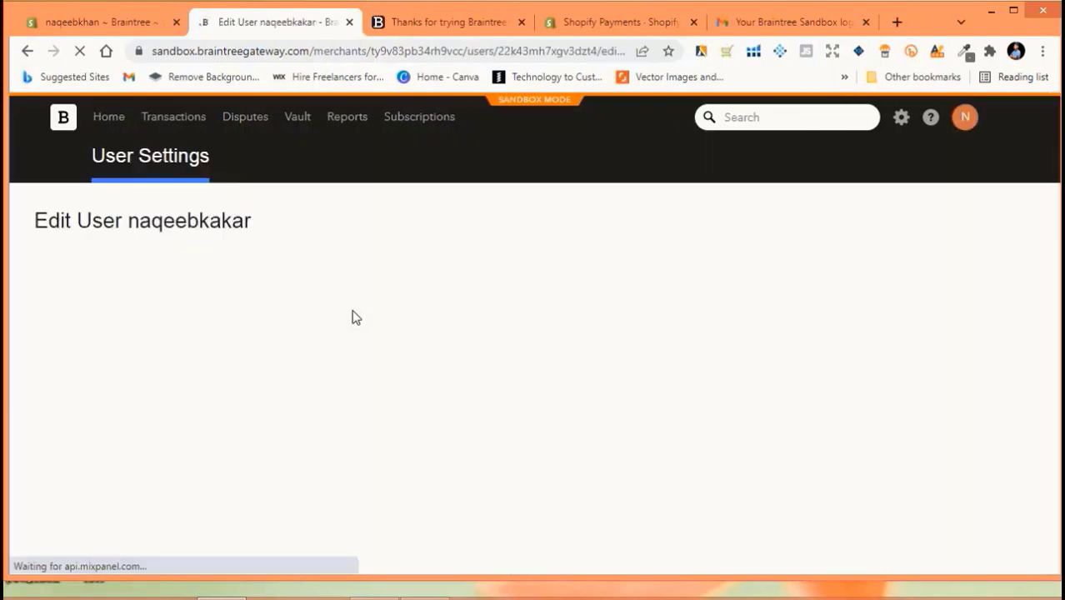
Look through the Braintree user settings for a value to use as the Merchant Account ID.
scroll(371, 308, "down", 5)
scroll(376, 306, "down", 1)
scroll(374, 306, "up", 2)
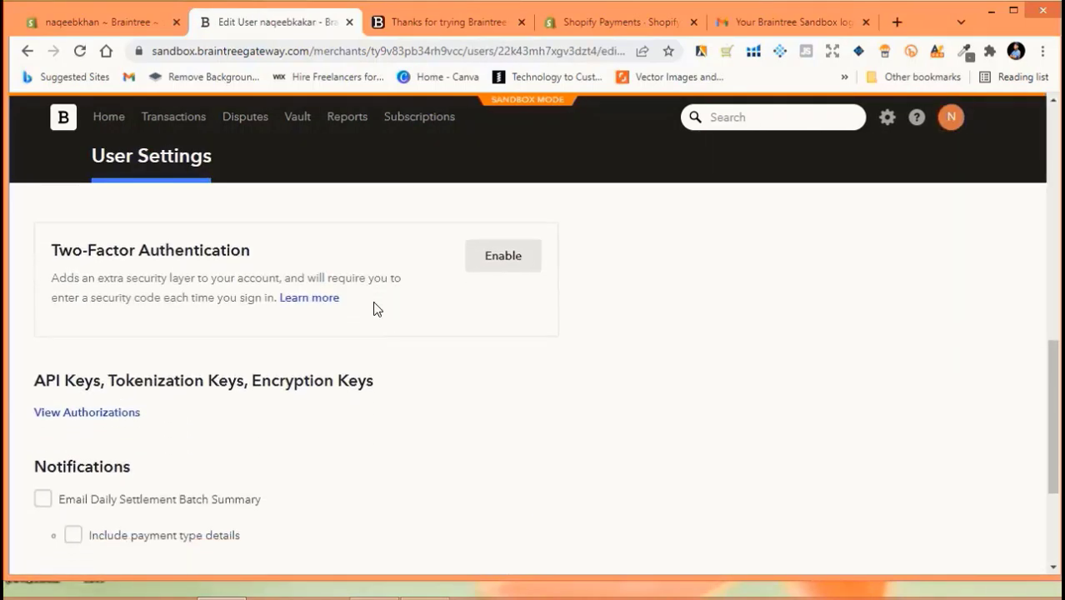
scroll(358, 400, "down", 3)
scroll(344, 410, "up", 5)
scroll(345, 411, "up", 1)
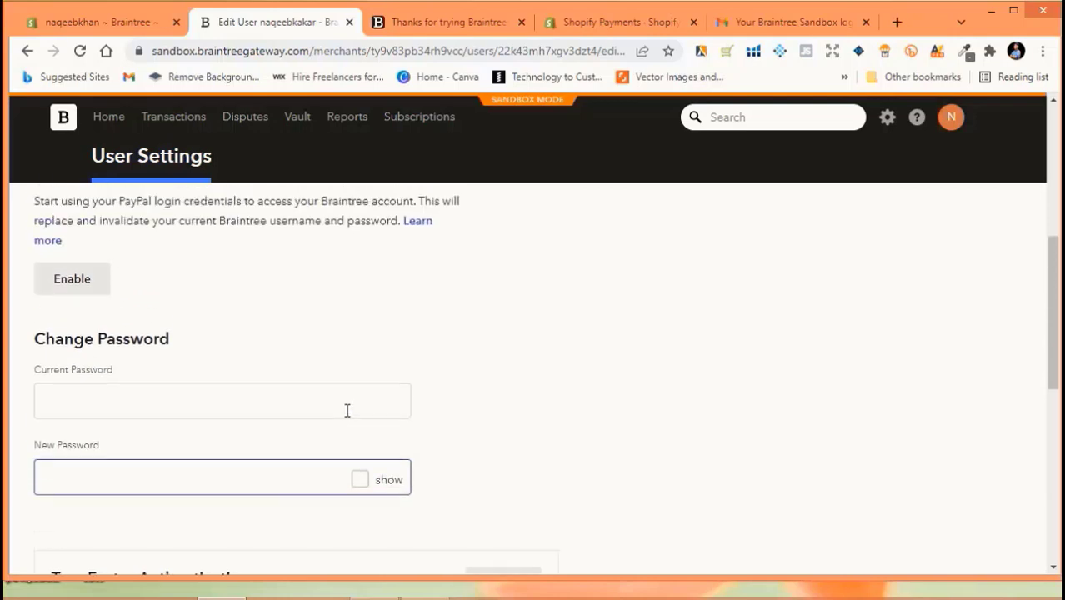
scroll(345, 408, "down", 1)
scroll(353, 471, "up", 2)
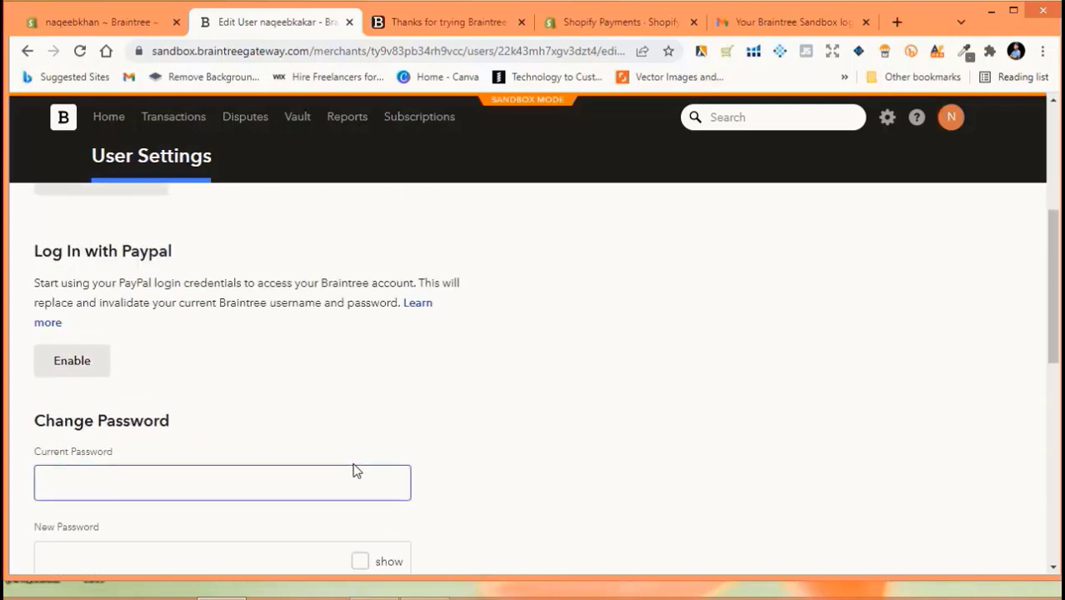
scroll(353, 471, "up", 8)
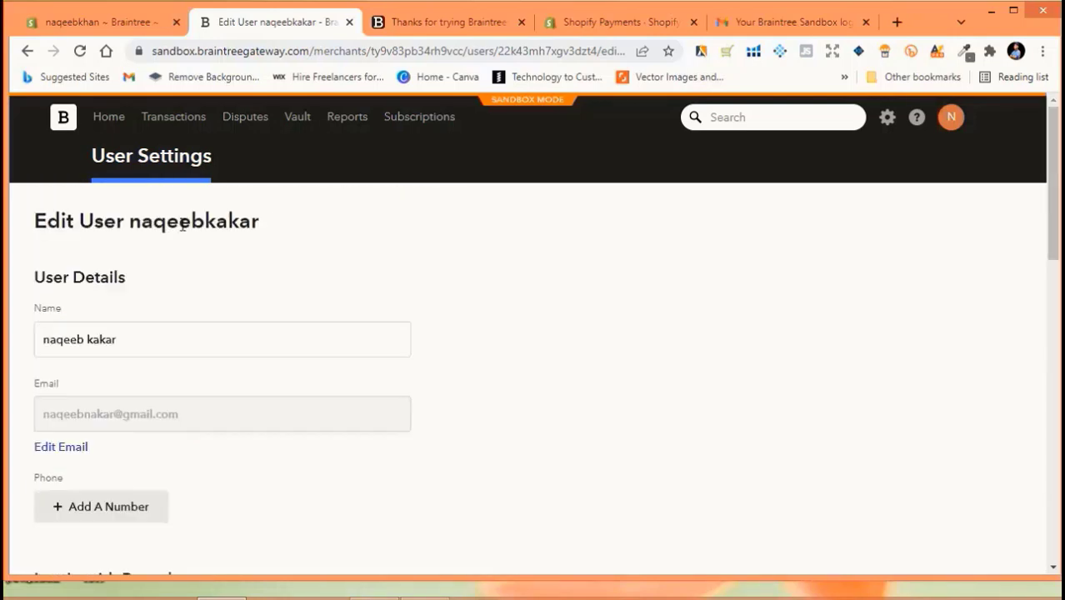
Copy the username from the Edit User heading in Braintree and paste it into Shopify's Merchant Account ID field.
triple_click(239, 224)
left_click(210, 243)
left_click_drag(131, 223, 259, 223)
right_click(242, 226)
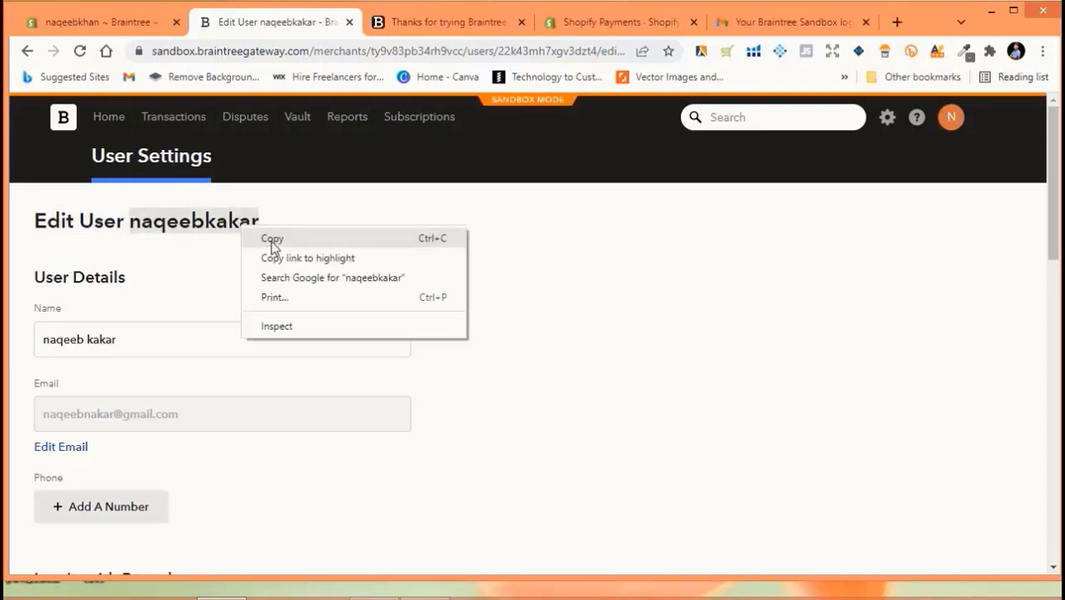
left_click(272, 242)
left_click(117, 22)
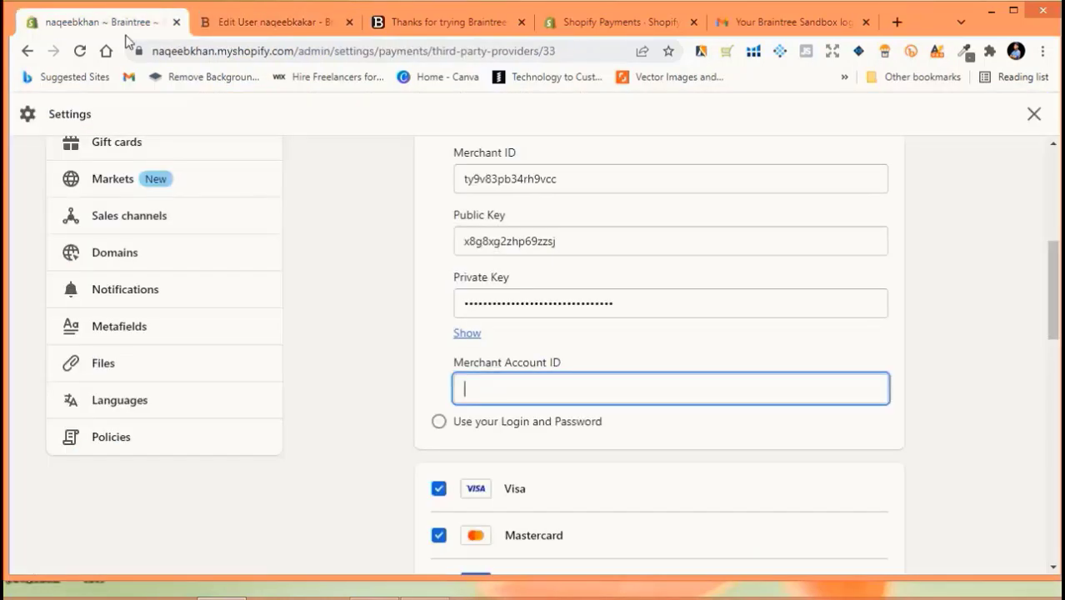
right_click(504, 385)
left_click(561, 256)
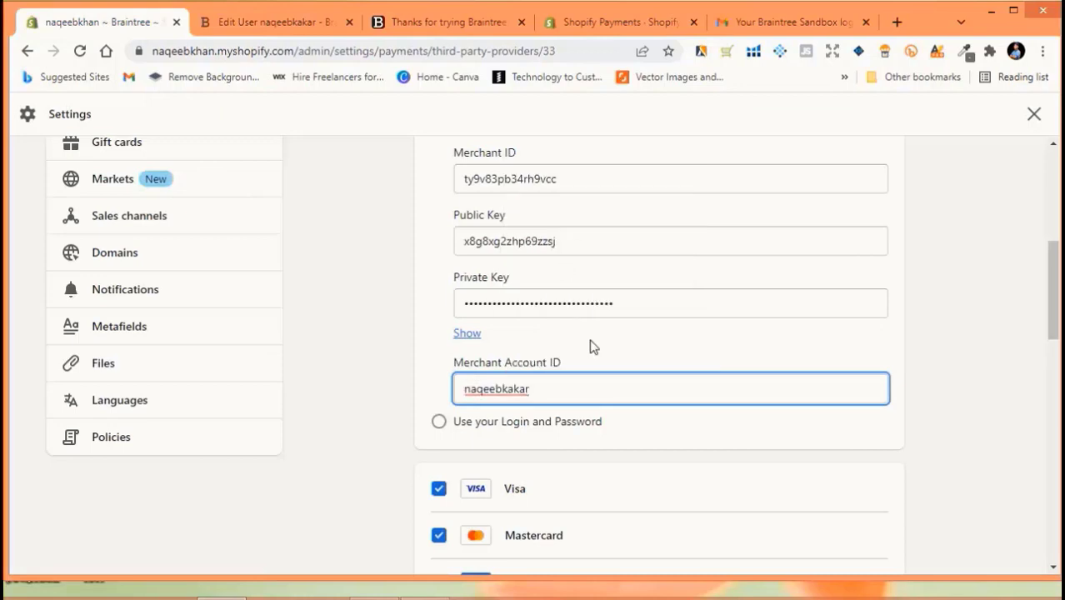
Select "Rates are too expensive" as the reason for deactivating Shopify Payments and activate Braintree.
scroll(589, 357, "down", 1)
scroll(608, 331, "up", 2)
scroll(585, 274, "down", 4)
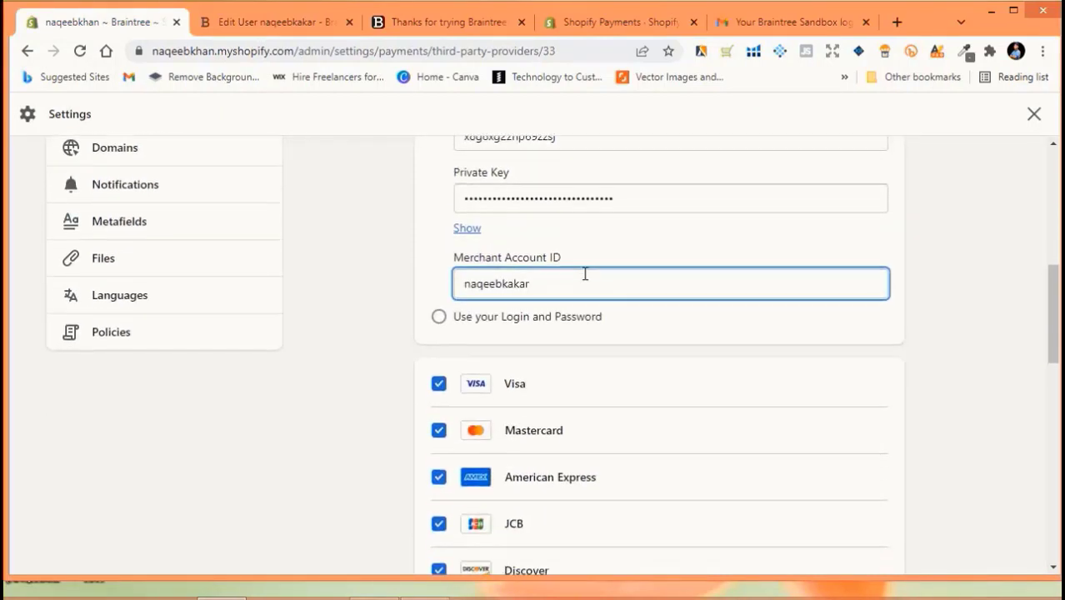
scroll(656, 307, "down", 7)
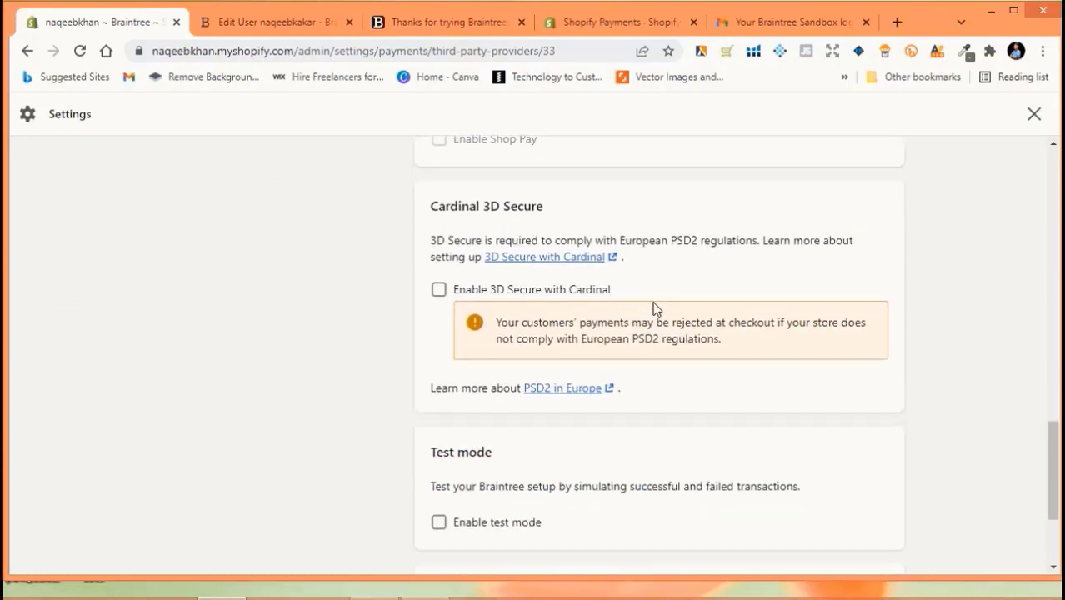
scroll(667, 298, "down", 2)
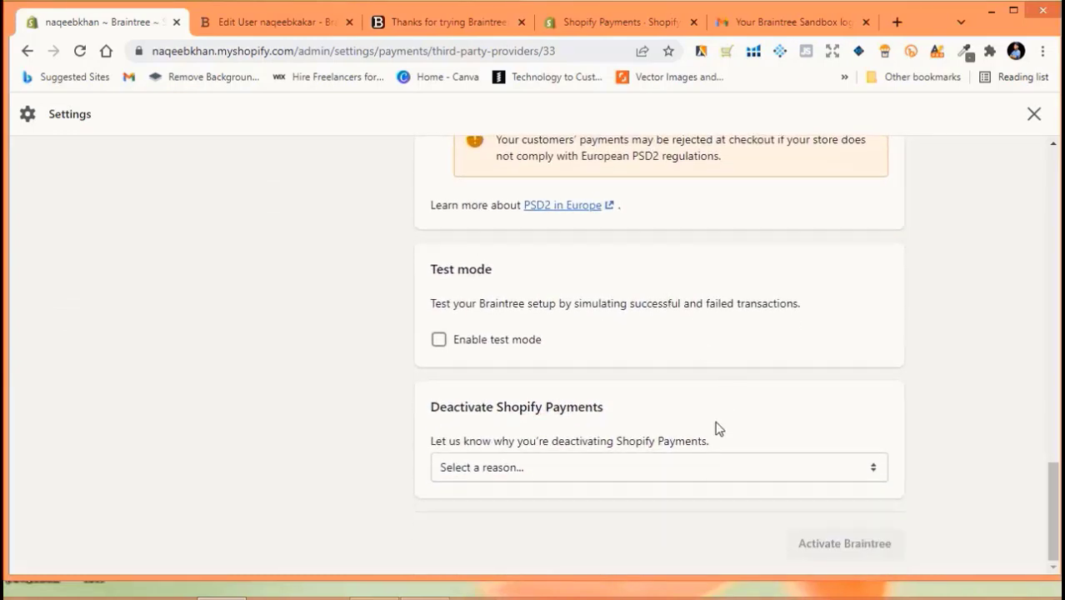
left_click(634, 464)
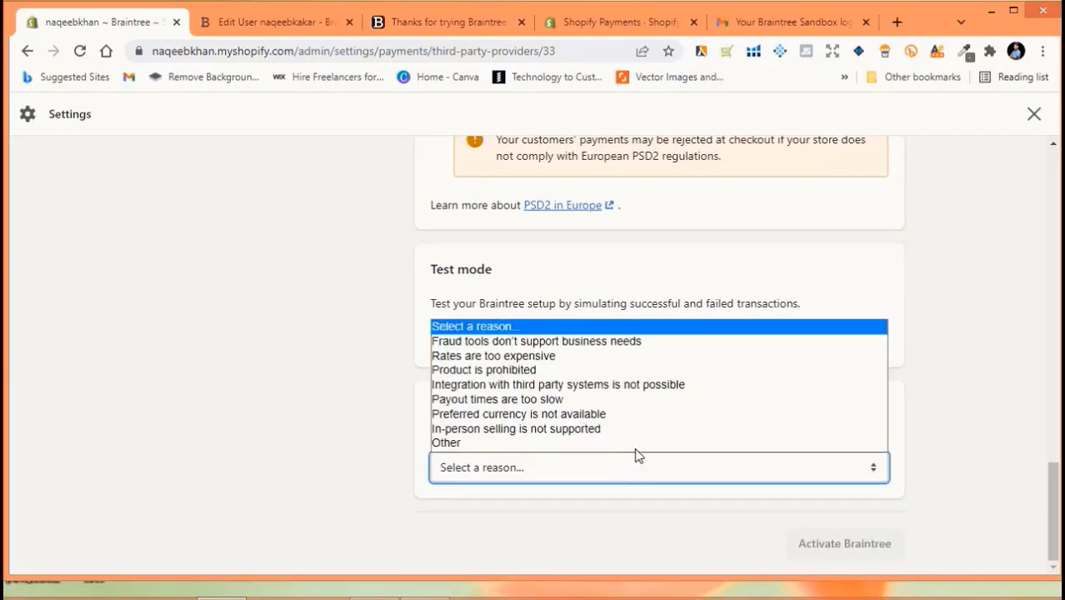
left_click(583, 356)
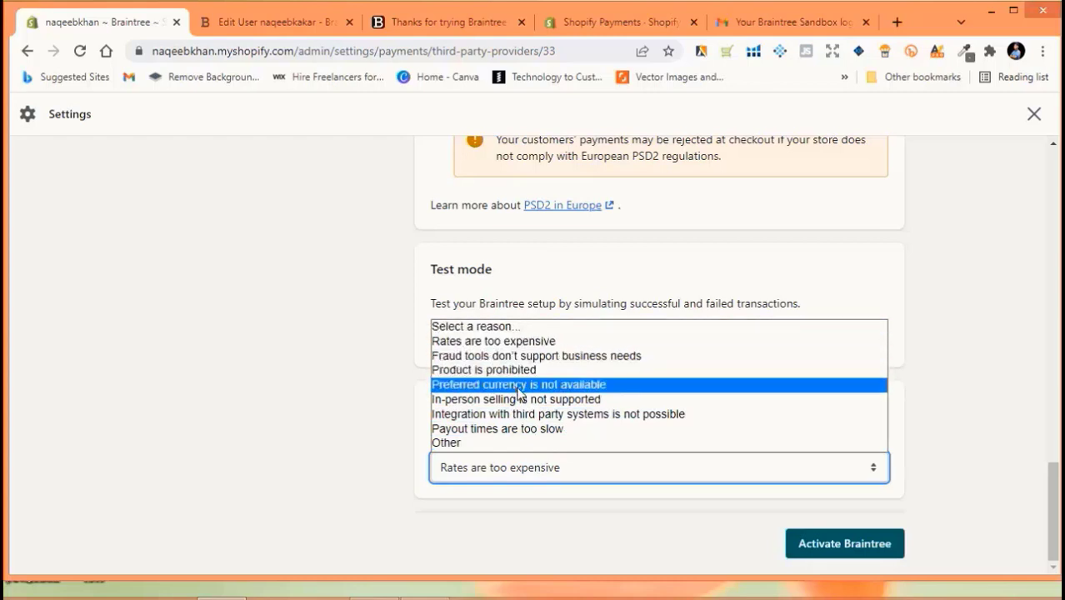
left_click(498, 343)
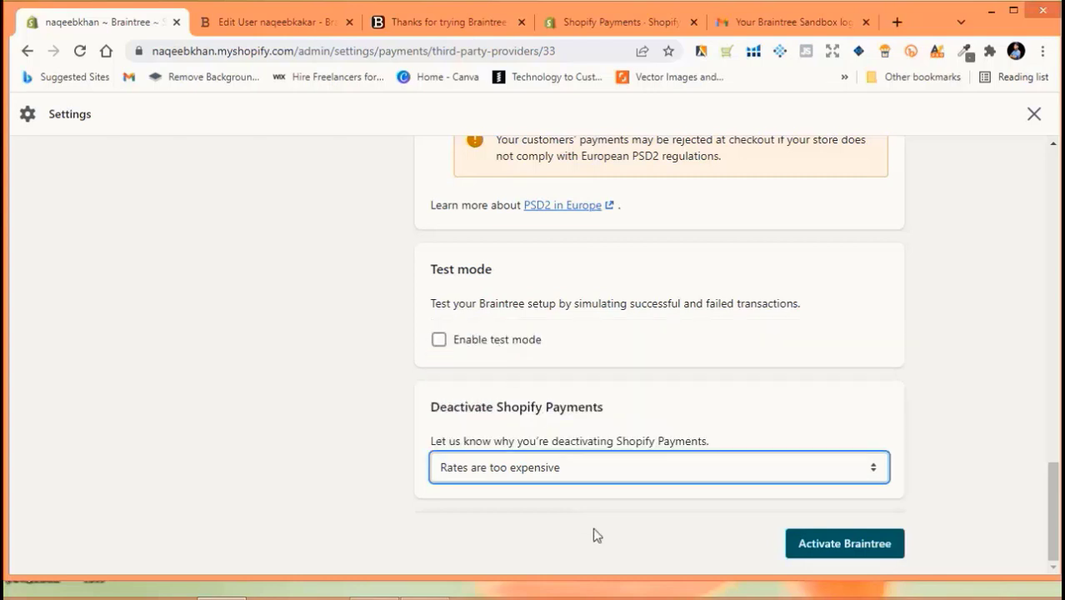
left_click(858, 546)
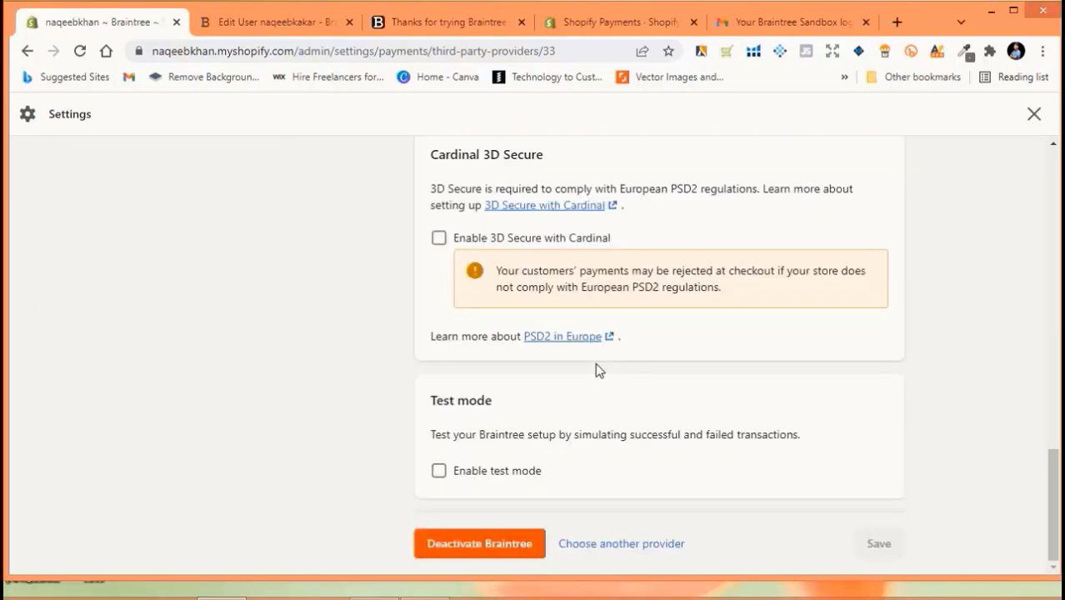
scroll(616, 400, "down", 1)
scroll(611, 428, "up", 15)
scroll(538, 265, "down", 15)
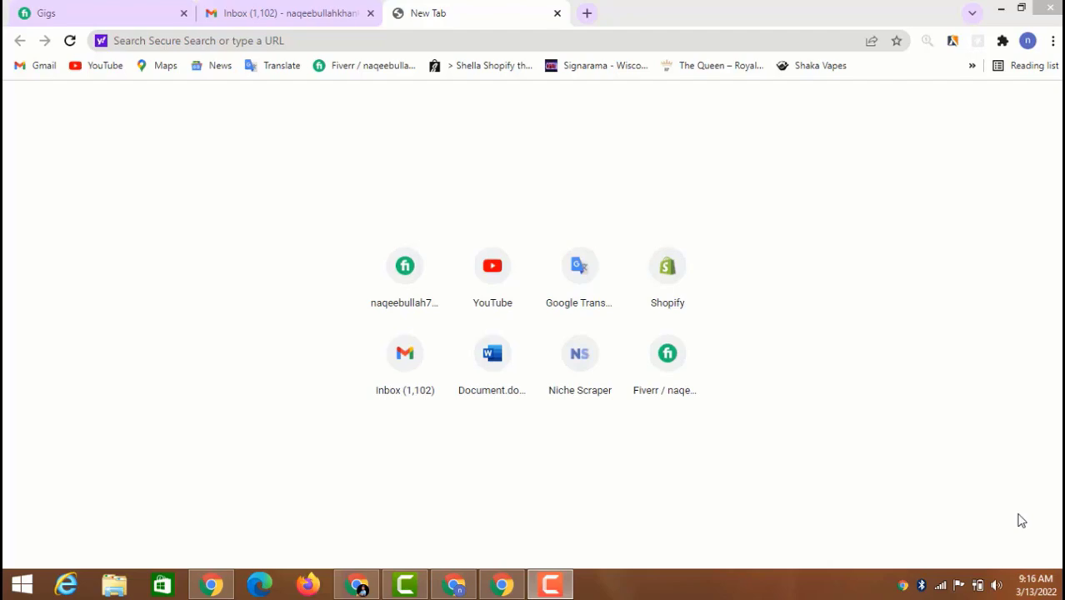
Search the web for "paypal malaysia".
left_click(228, 38)
type("paypal")
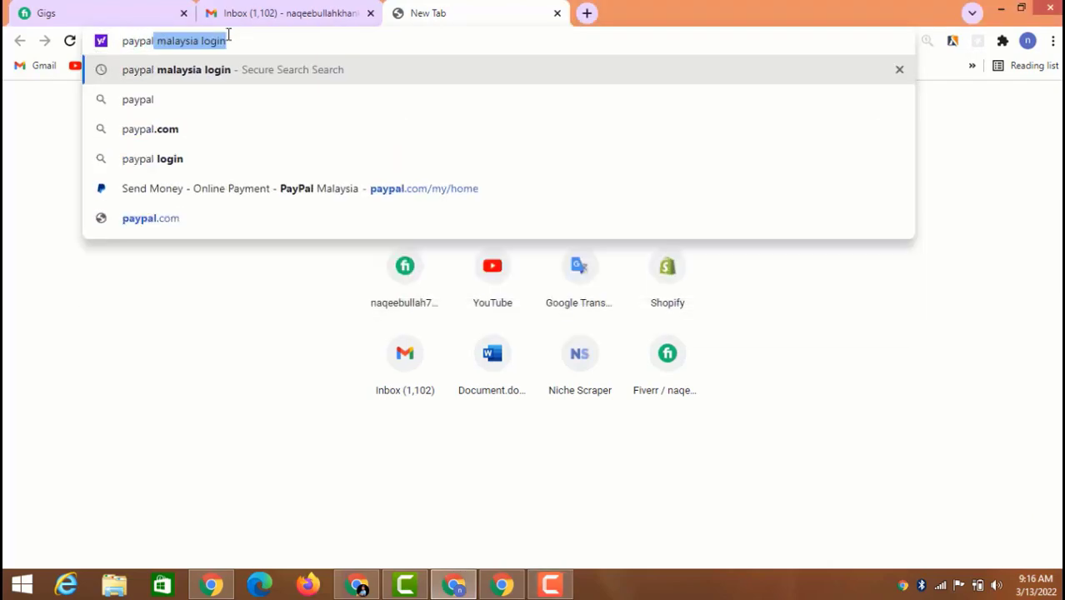
key("Return")
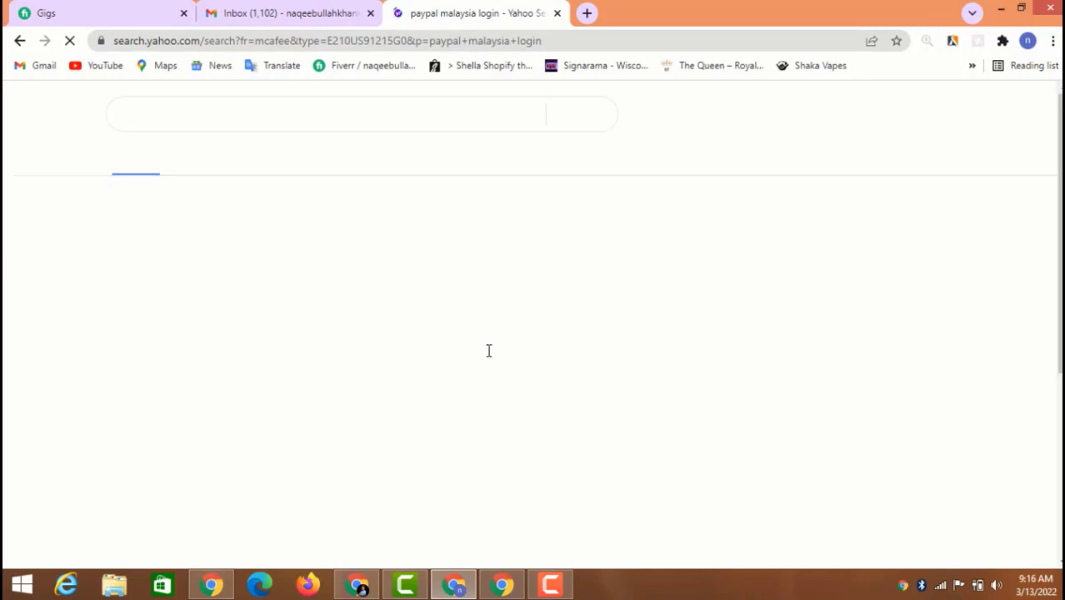
left_click(272, 117)
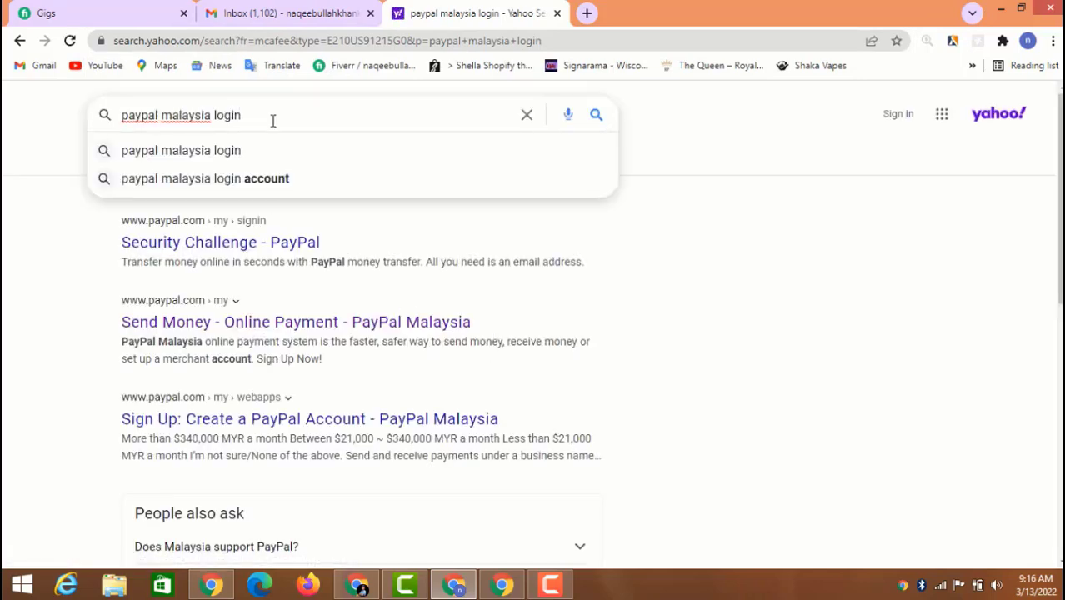
key("BackSpace")
key("BackSpace")
key("BackSpace")
key("BackSpace")
key("BackSpace")
key("BackSpace")
key("Return")
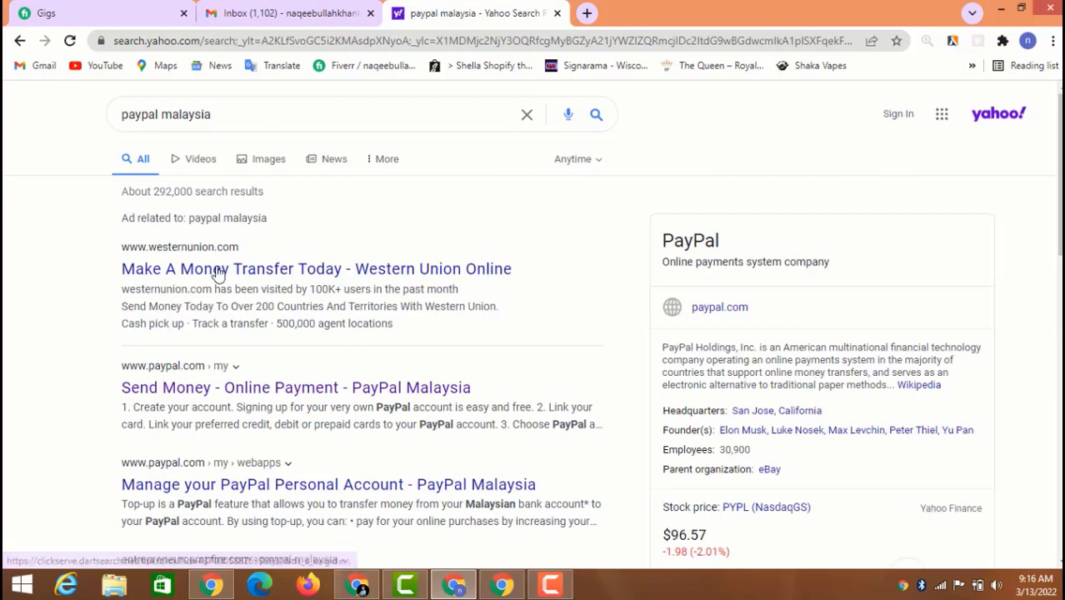
Open the PayPal Malaysia website from the search results and go to its account sign-up page.
scroll(448, 275, "down", 2)
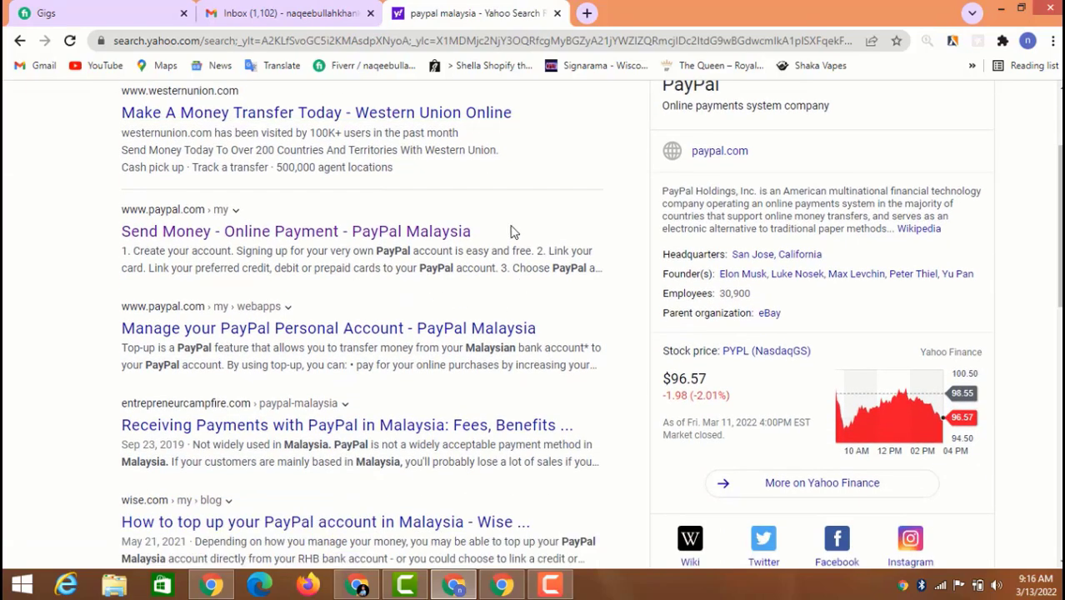
left_click(319, 239)
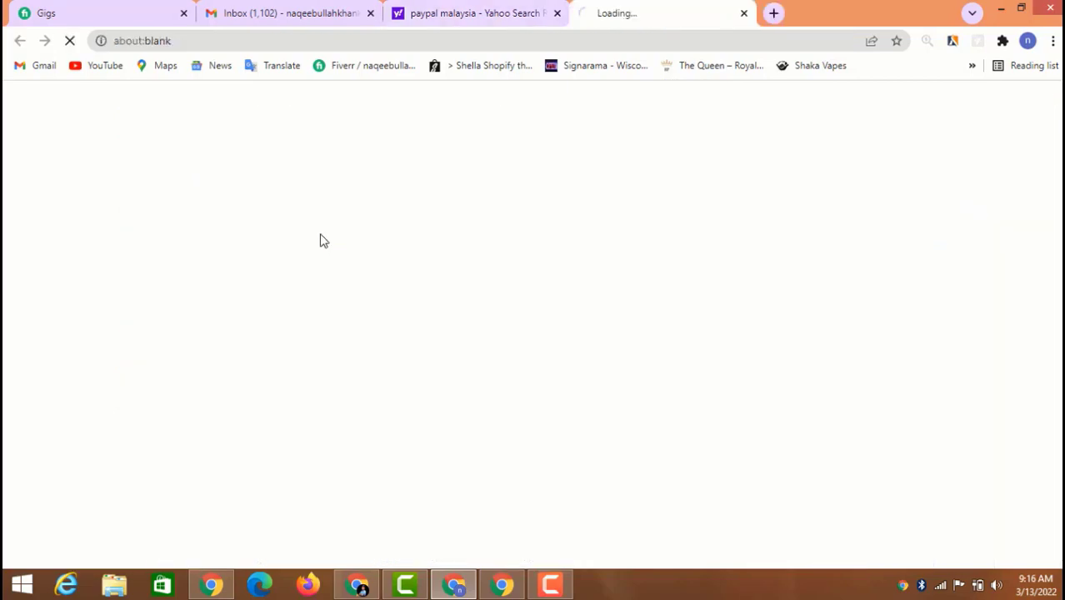
scroll(471, 237, "down", 2)
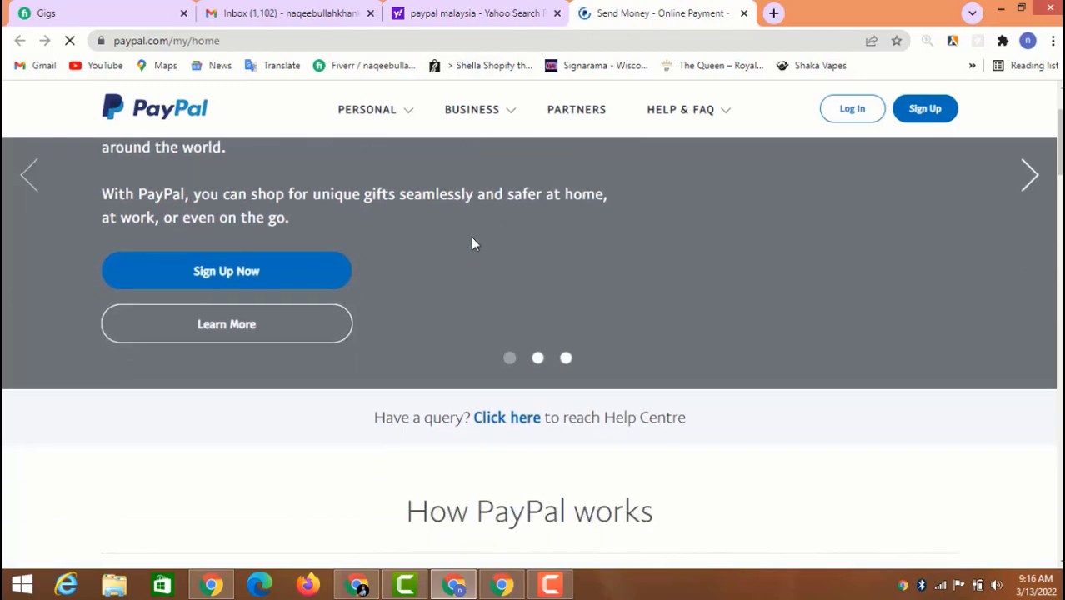
scroll(440, 305, "up", 2)
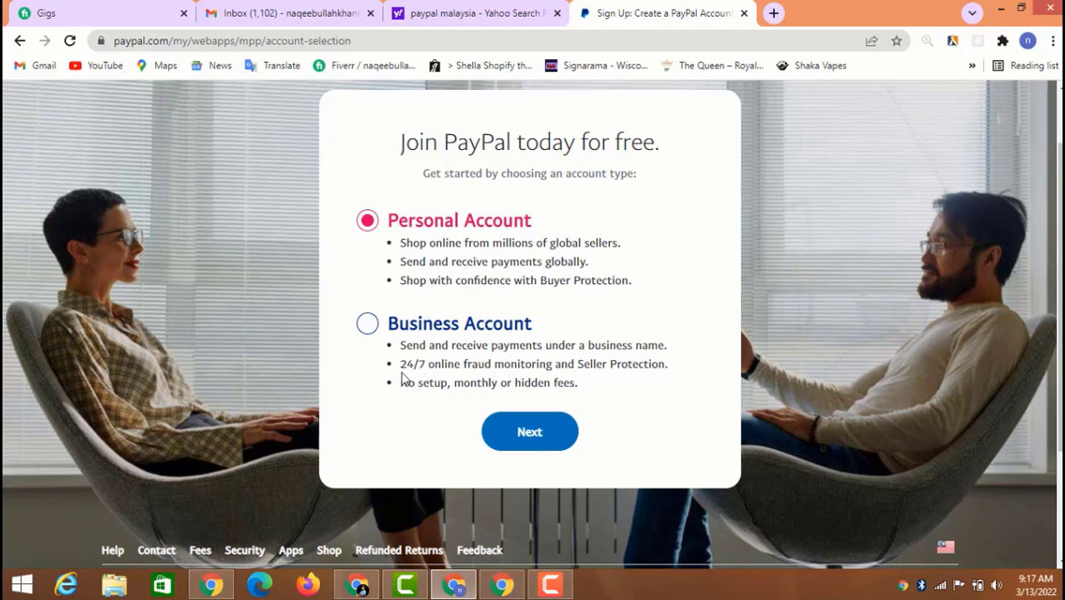
Choose a Business Account accepting payments on marketplace or freelancer platforms, with monthly sales of more than $340,000 MYR, and continue.
left_click(366, 325)
left_click(527, 433)
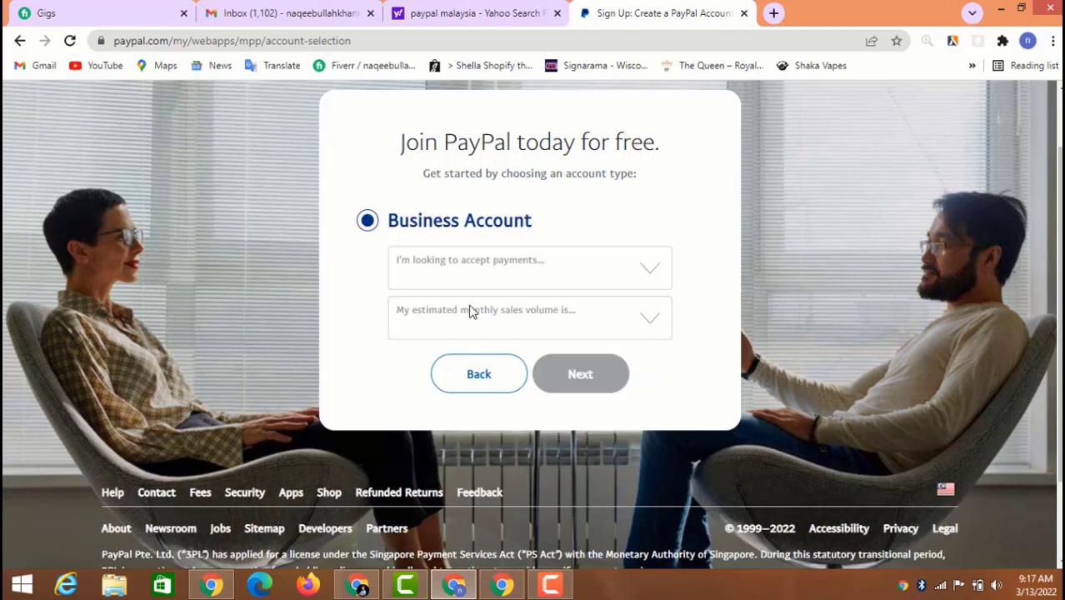
left_click(649, 271)
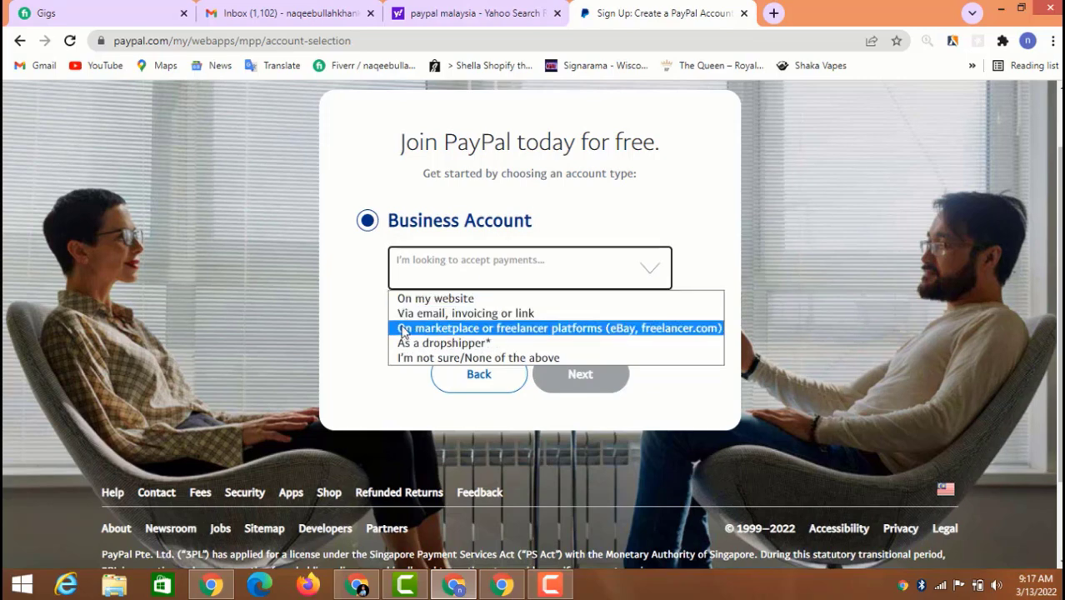
left_click(519, 334)
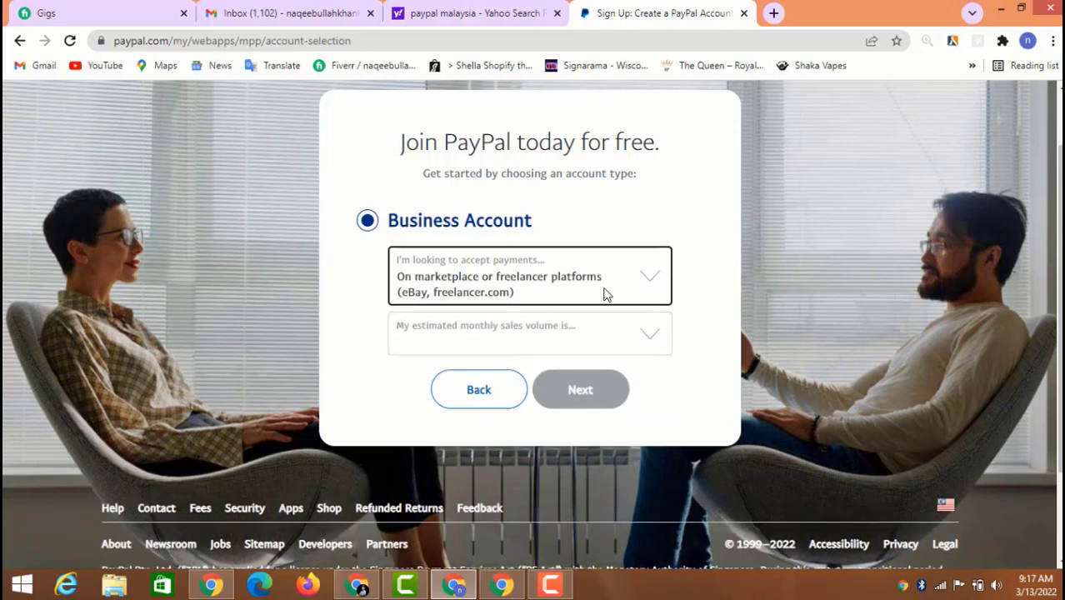
left_click(629, 338)
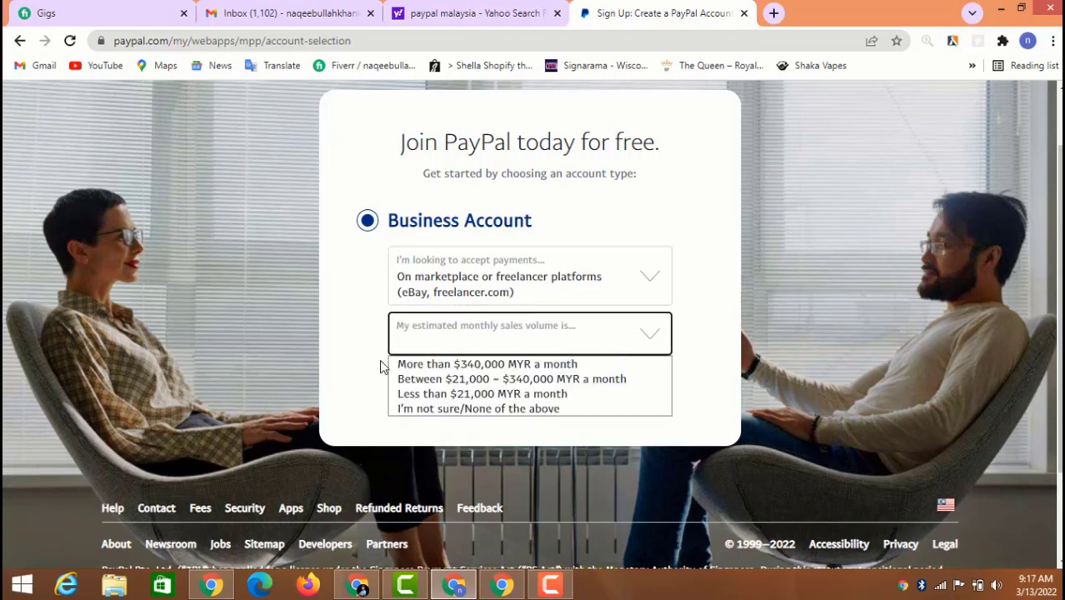
left_click(534, 369)
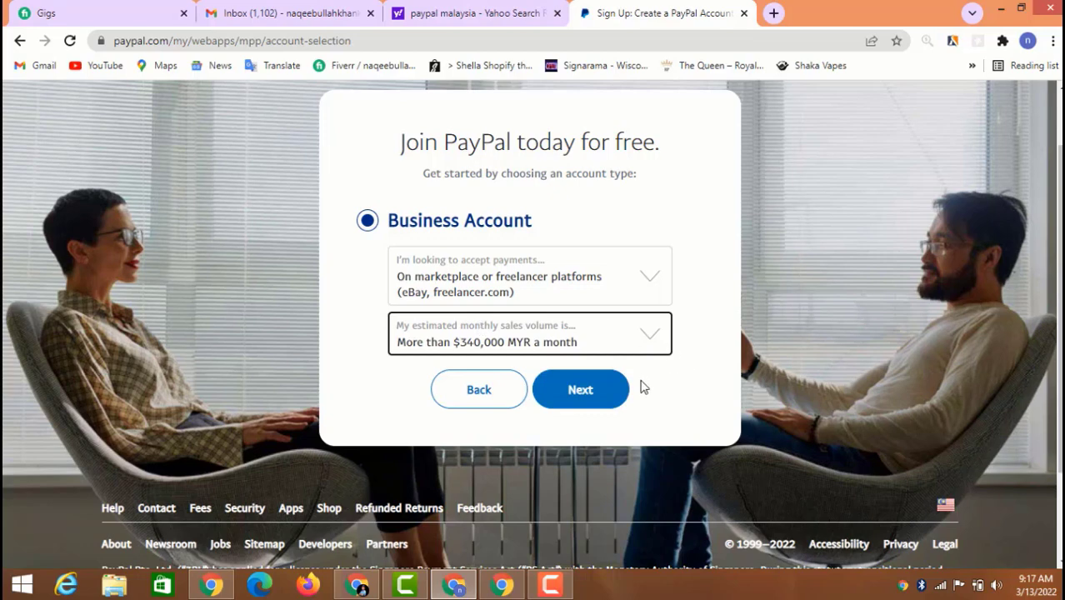
left_click(583, 396)
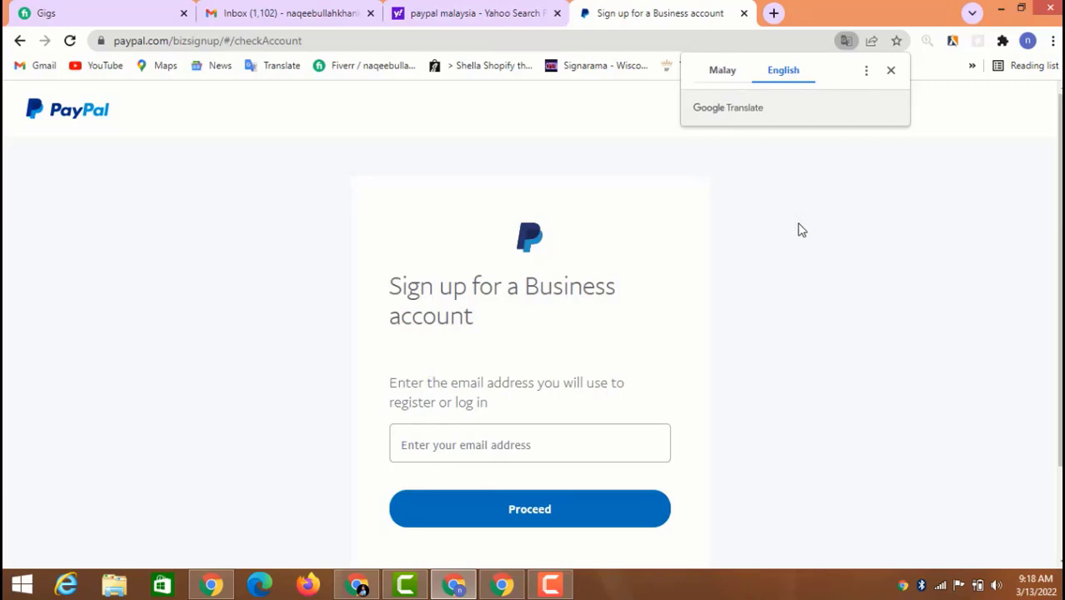
Fill in the saved email address on the Business account sign-up form and proceed.
left_click(523, 443)
scroll(737, 374, "down", 1)
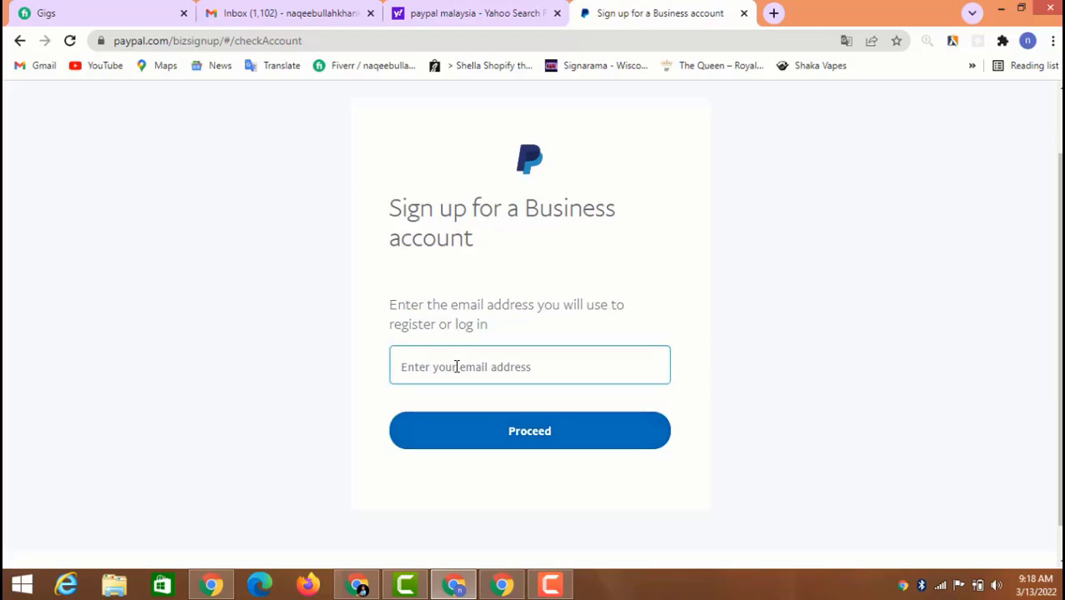
left_click(489, 365)
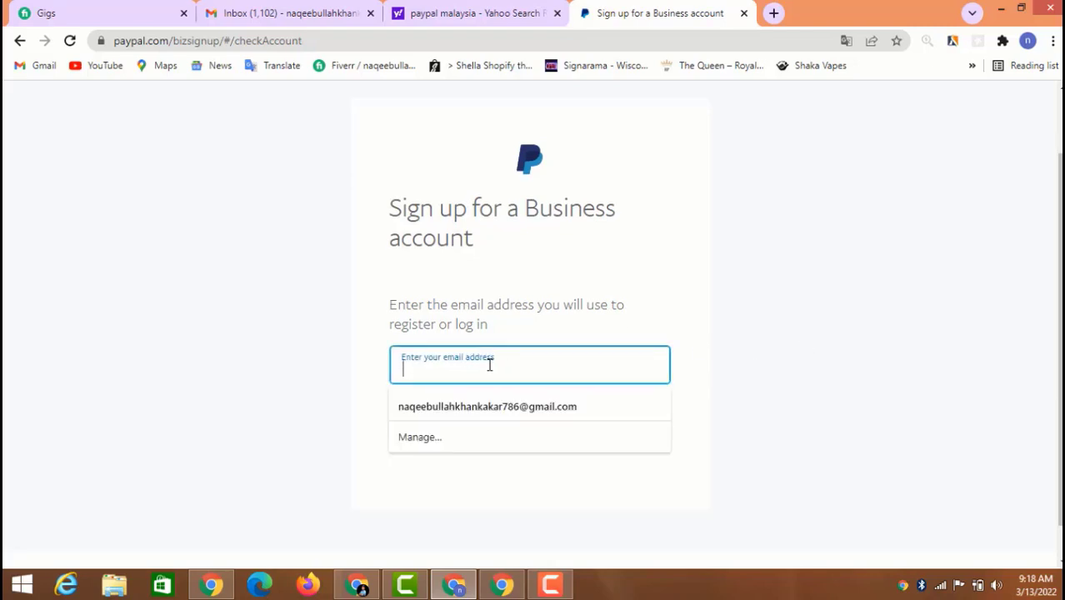
left_click(532, 401)
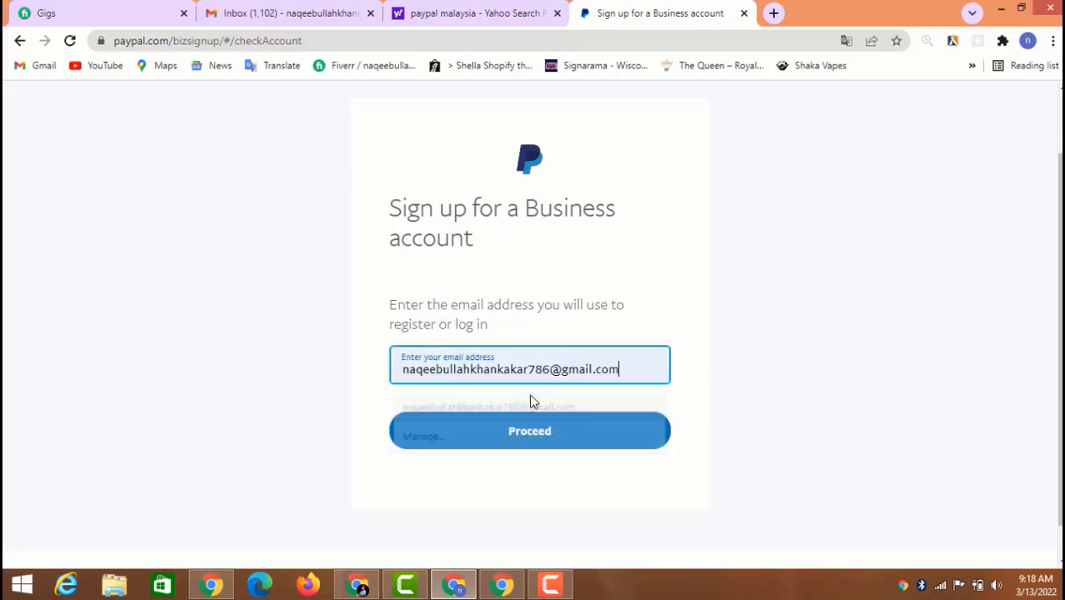
left_click(558, 432)
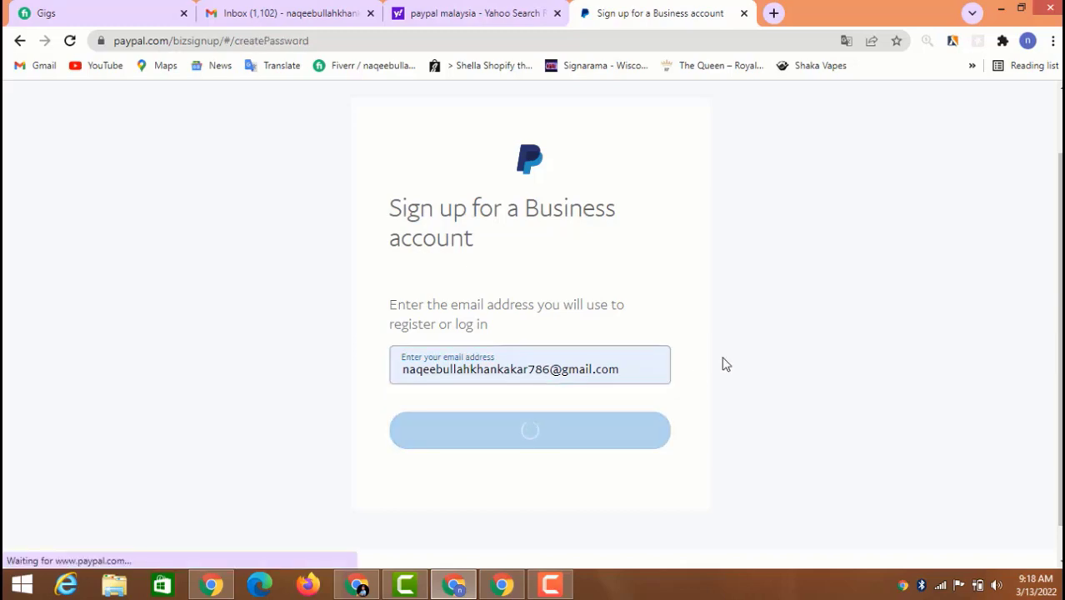
Try to set an account password for the new PayPal Business account.
scroll(579, 283, "down", 2)
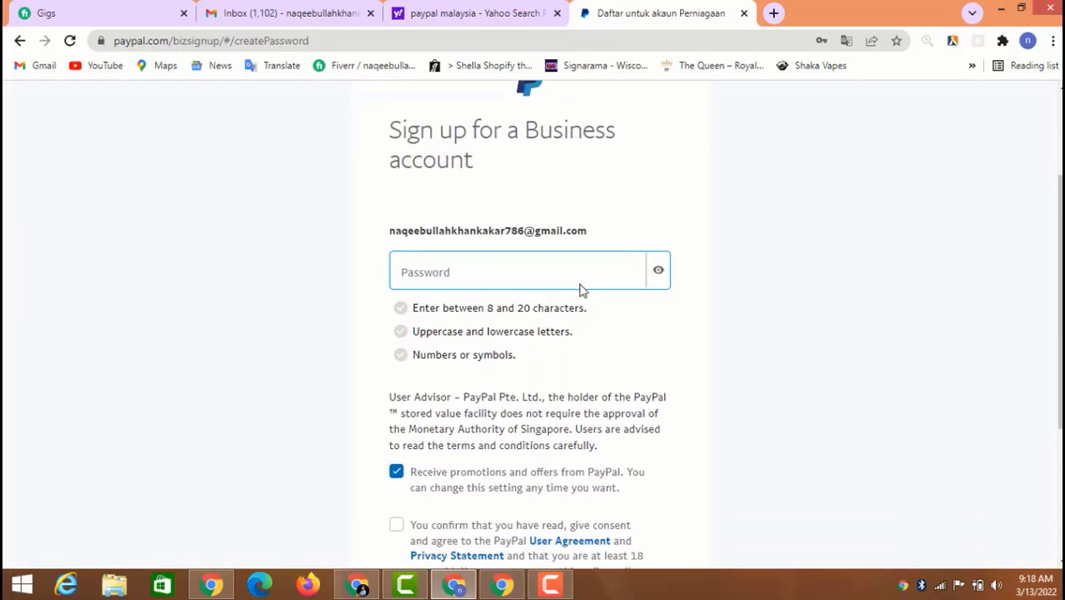
left_click(491, 274)
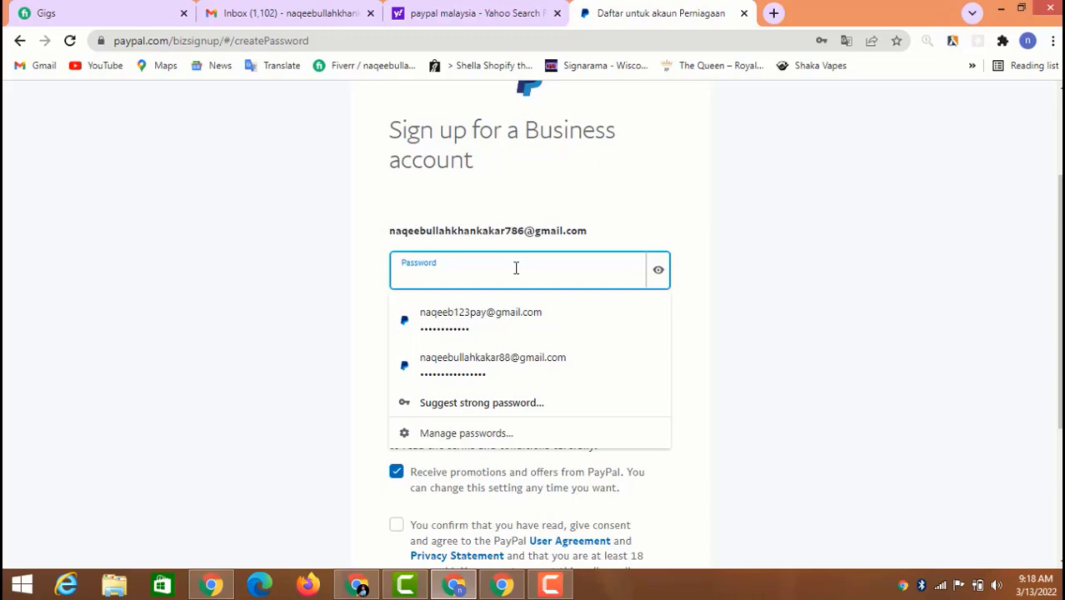
type("••••")
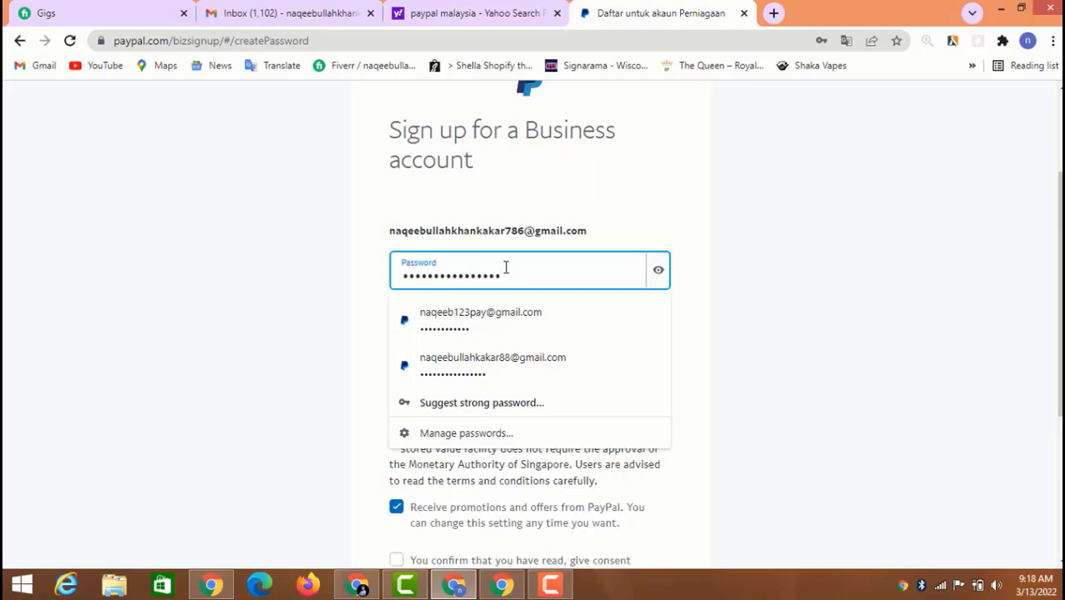
left_click(814, 368)
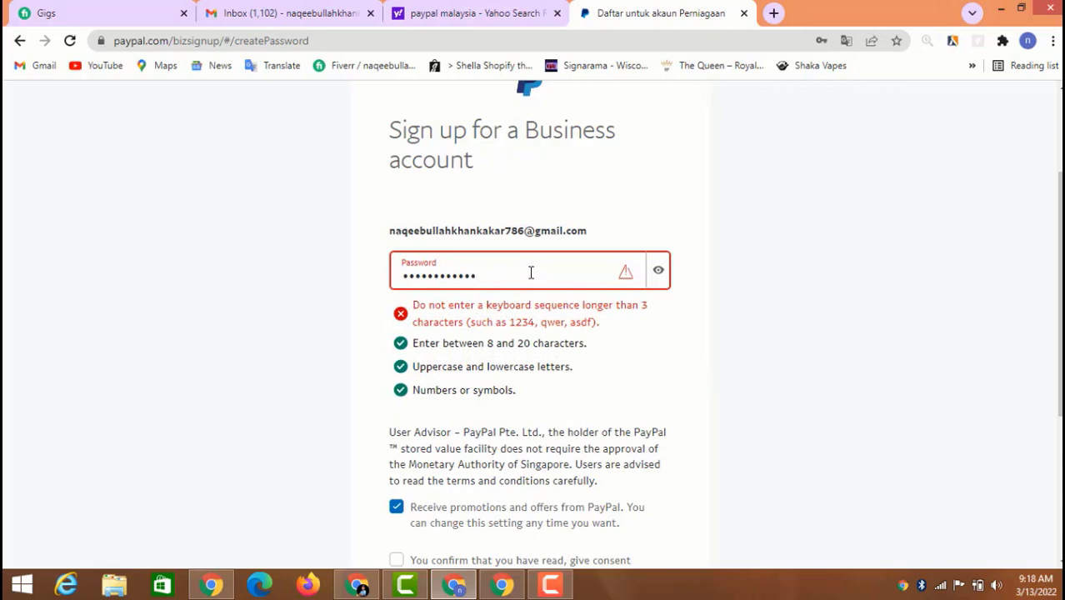
Accept the PayPal User Agreement and Privacy Statement and submit the sign-up form.
scroll(467, 275, "down", 3)
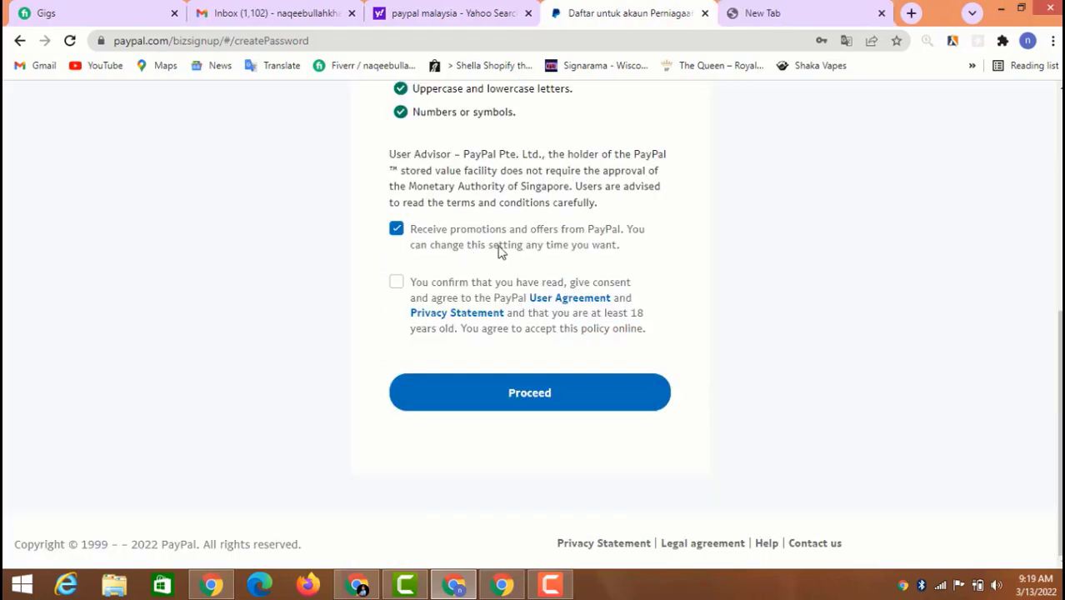
left_click(396, 281)
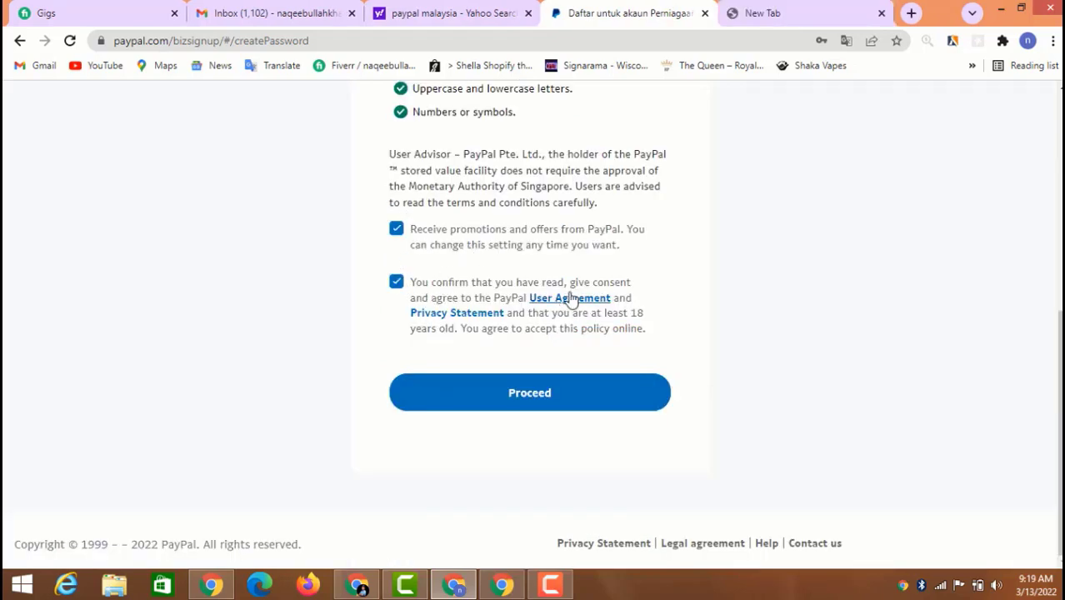
left_click(639, 390)
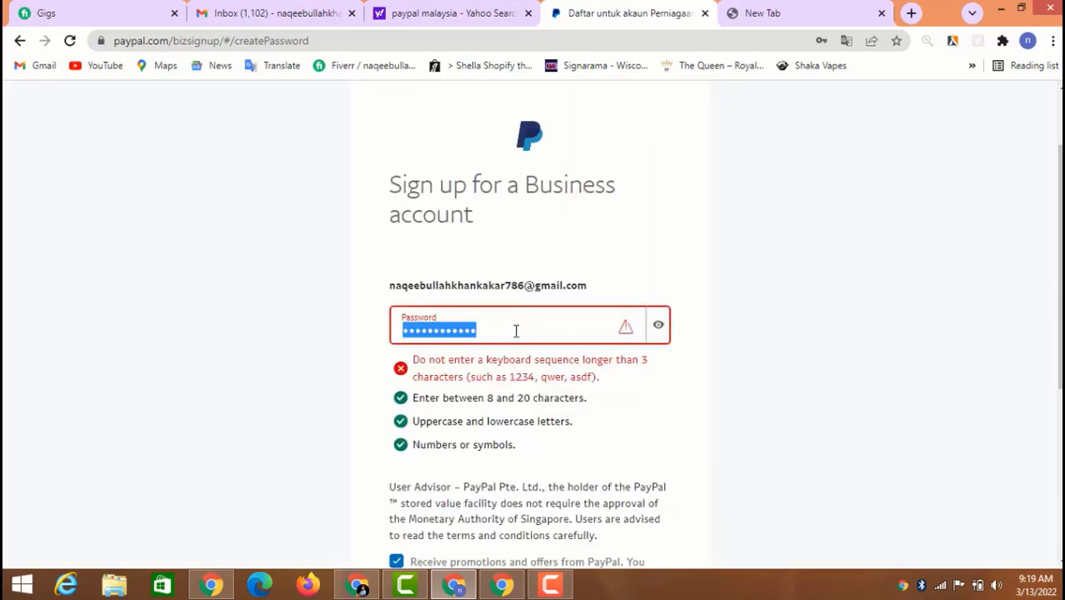
Clear the rejected password and try a different account password.
key("BackSpace")
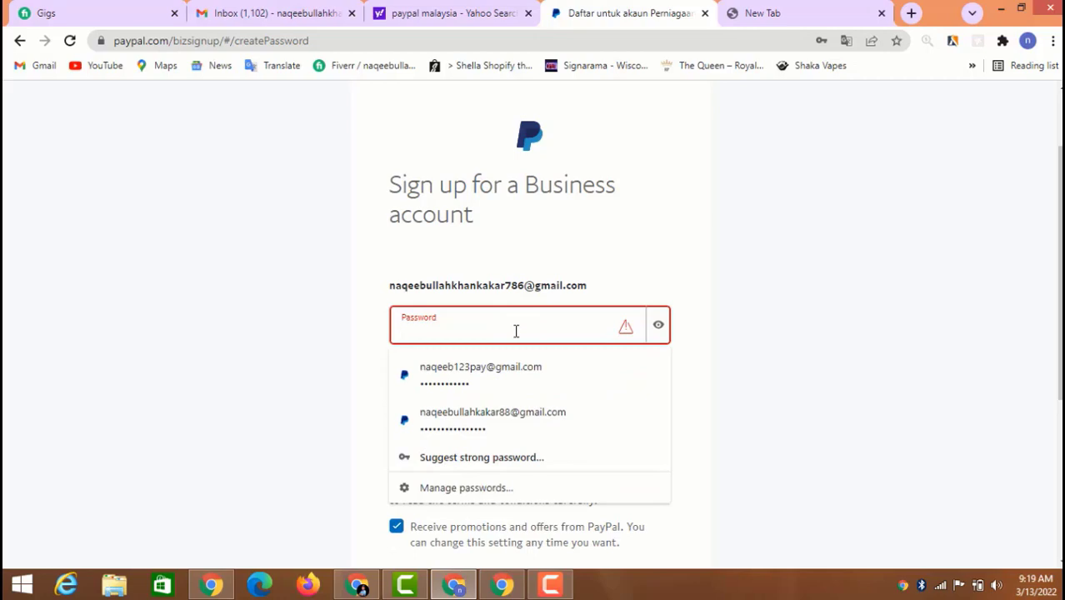
type("•••••••••")
left_click(881, 380)
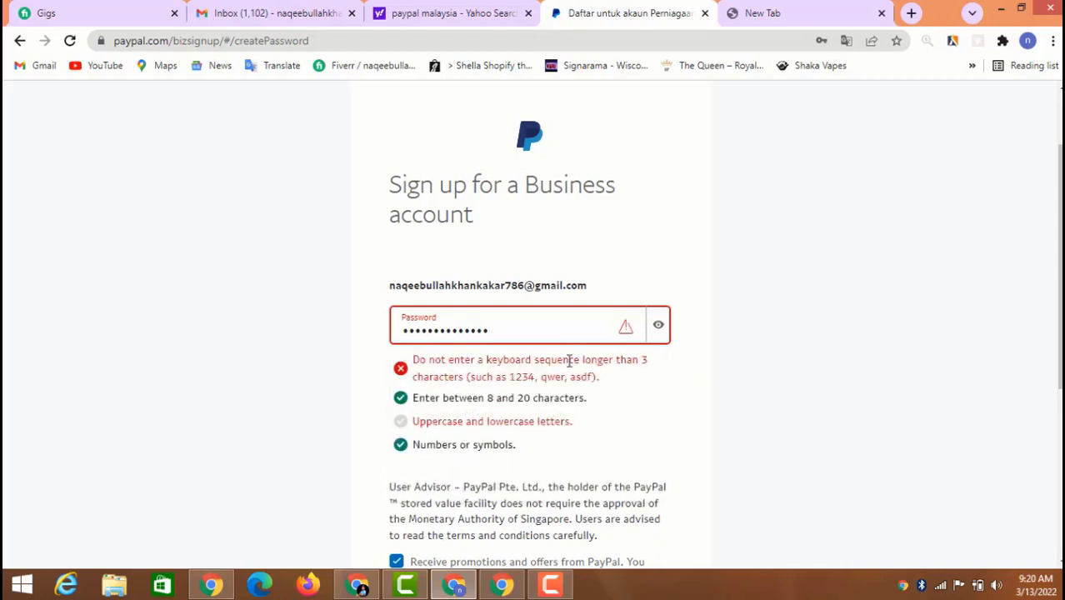
Replace the account password with the copied one and proceed with the sign-up.
double_click(514, 331)
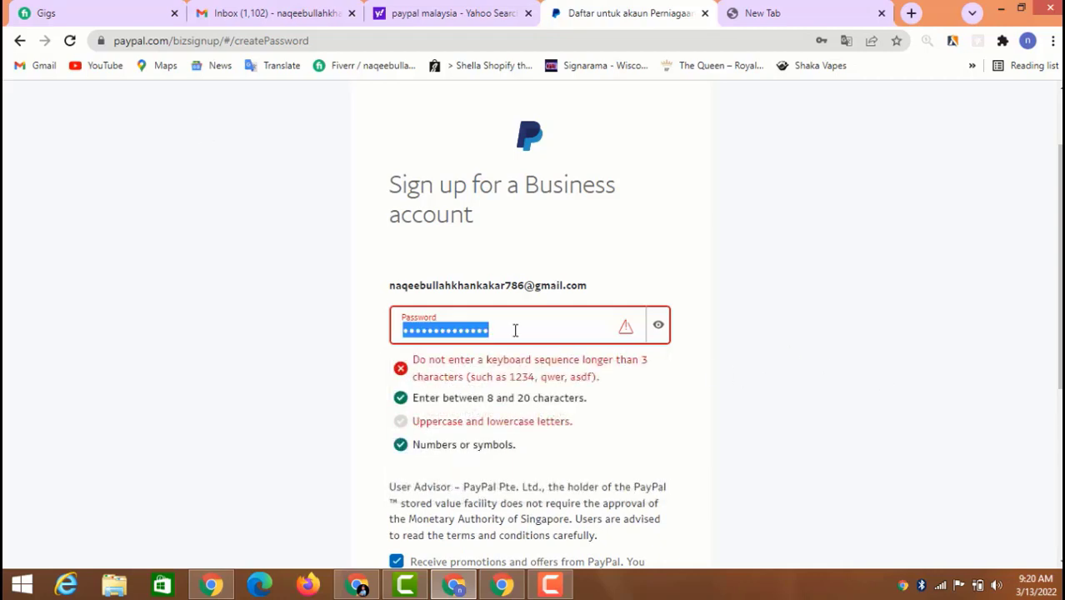
key("ctrl+v")
scroll(532, 417, "down", 1)
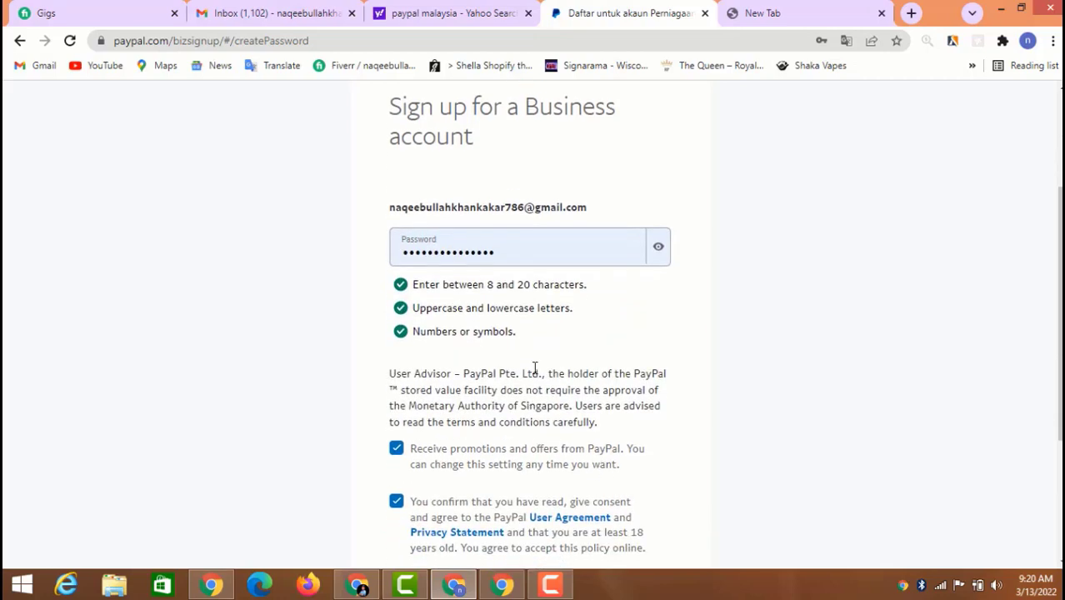
scroll(535, 369, "down", 2)
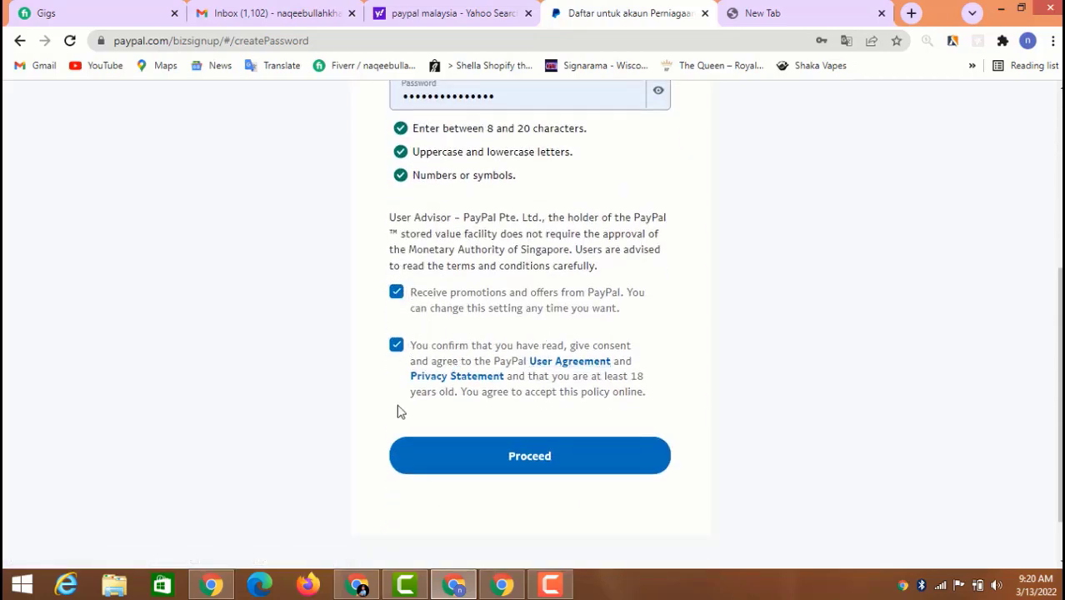
left_click(559, 465)
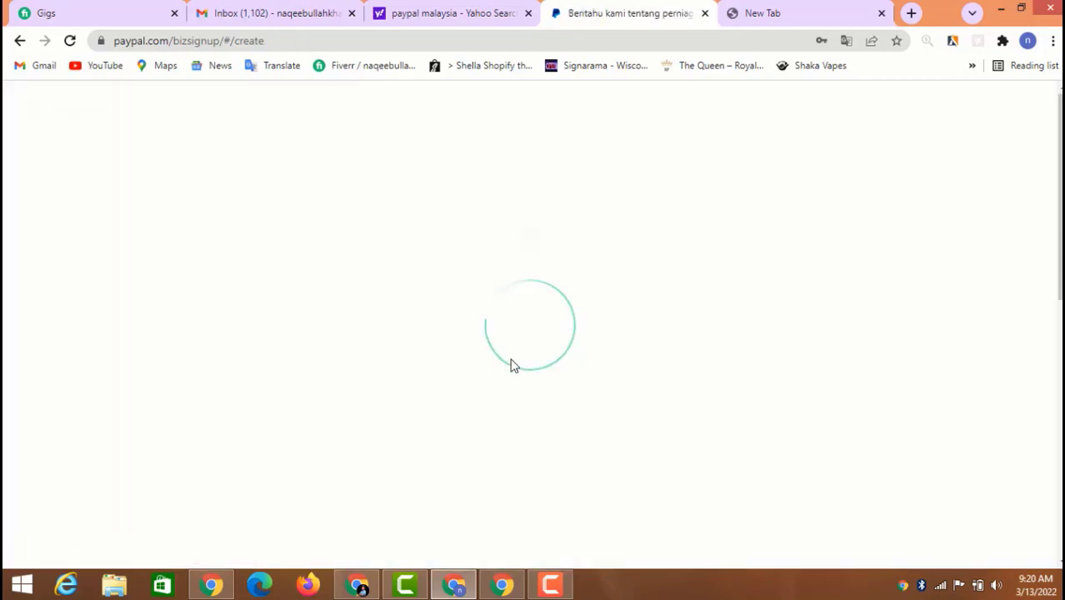
Look through the business information form for the required name, business details, phone number and address fields.
scroll(494, 356, "down", 2)
left_click(482, 323)
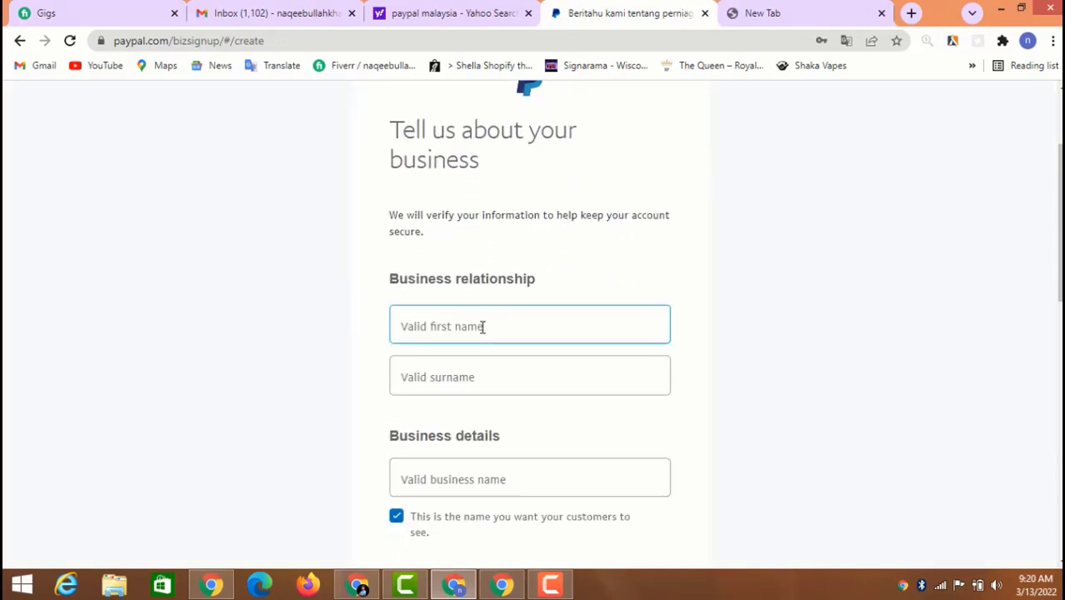
scroll(483, 328, "down", 1)
left_click(491, 310)
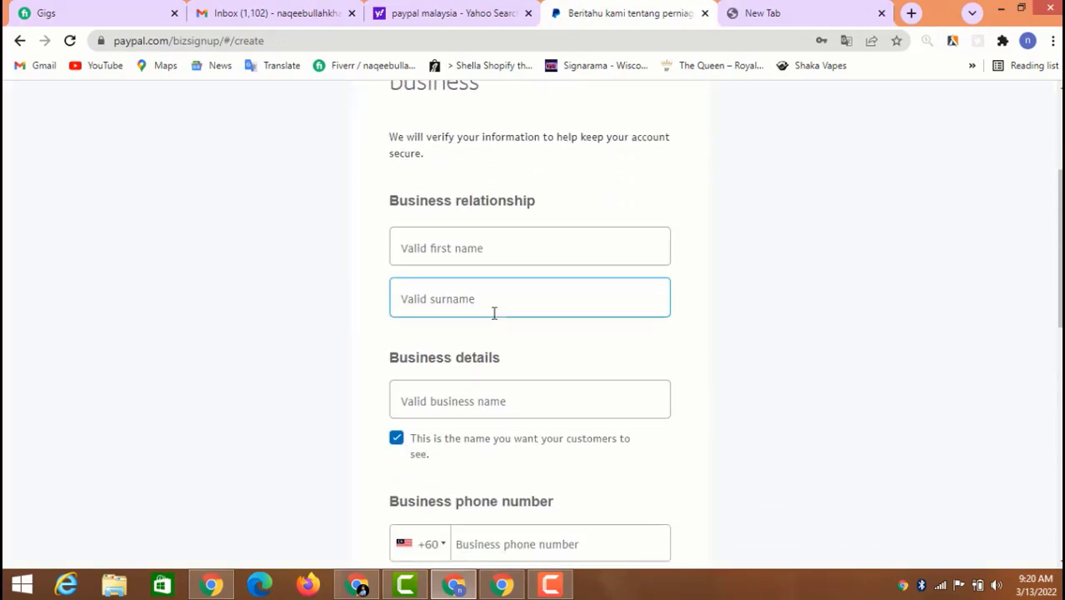
left_click(755, 482)
scroll(535, 323, "down", 1)
scroll(488, 455, "down", 1)
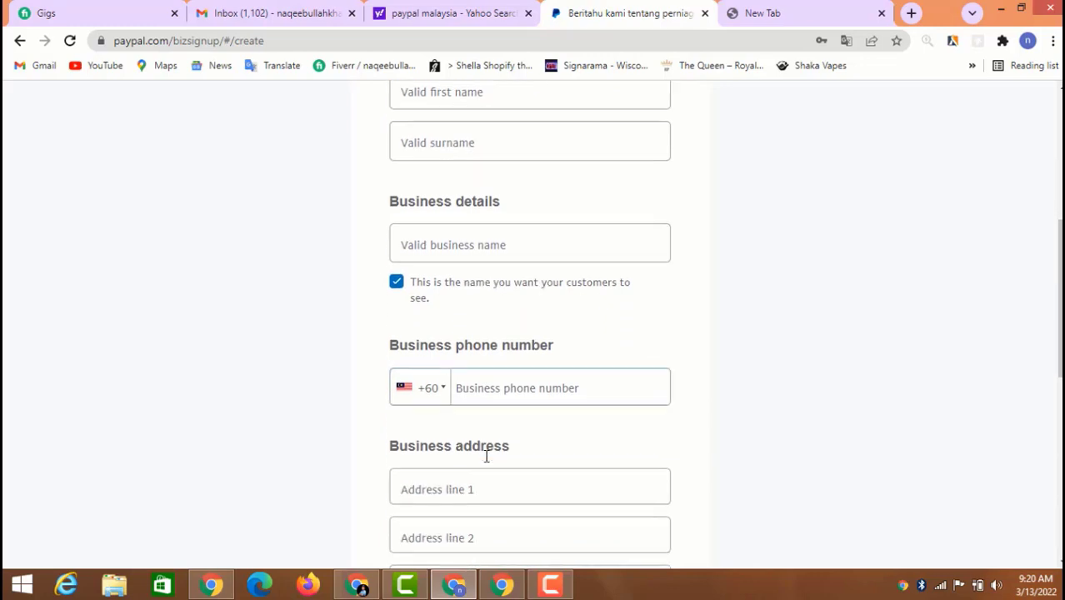
scroll(489, 424, "up", 5)
scroll(507, 397, "down", 1)
scroll(511, 376, "down", 2)
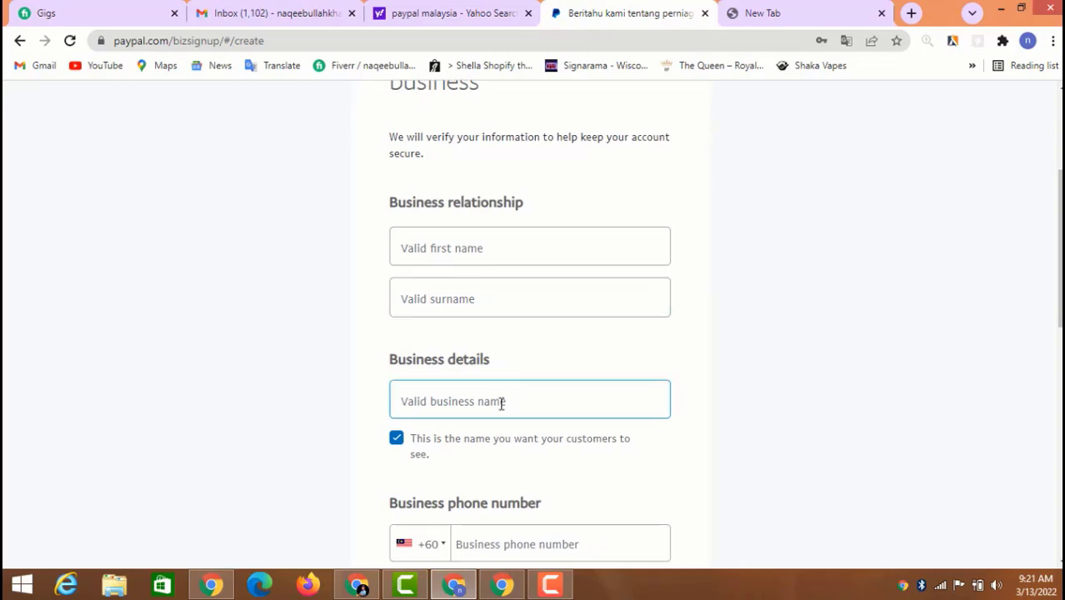
Set the country code of the business phone number to Pakistan (+92).
scroll(498, 407, "down", 1)
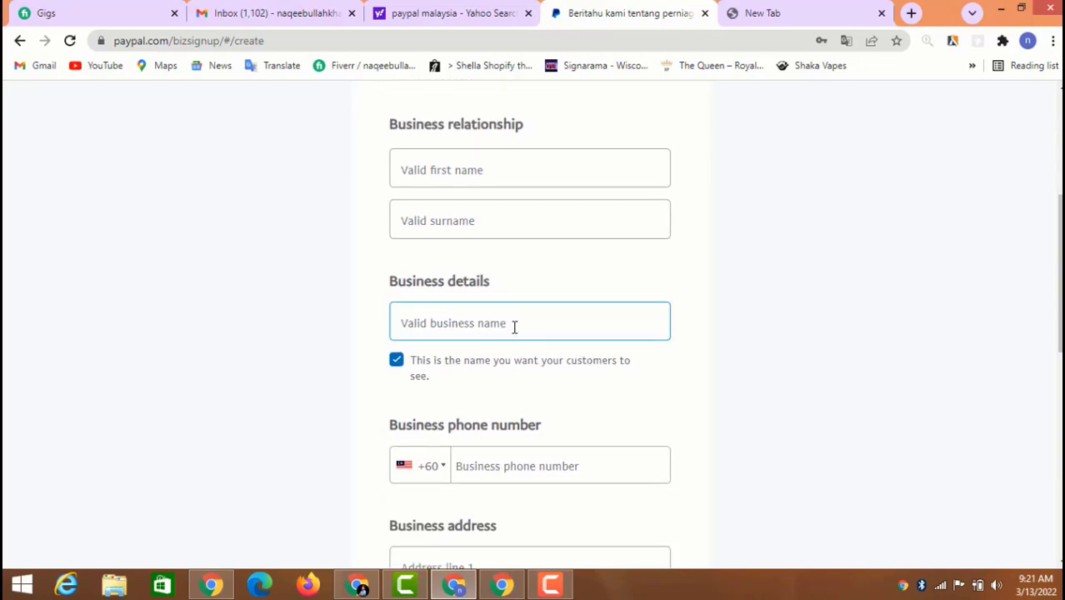
scroll(514, 327, "down", 2)
scroll(525, 309, "down", 1)
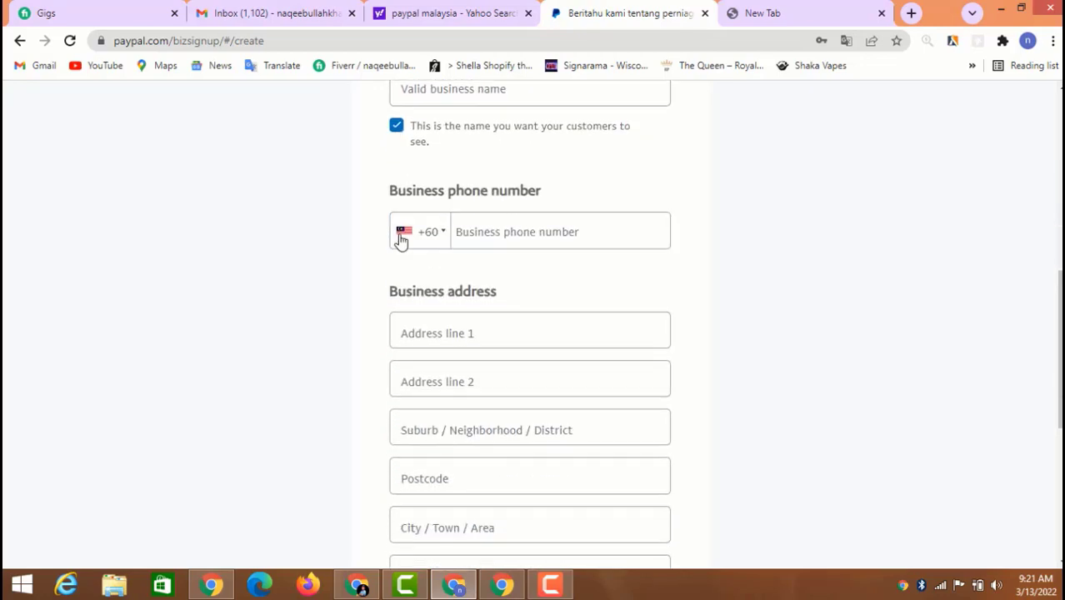
left_click(443, 240)
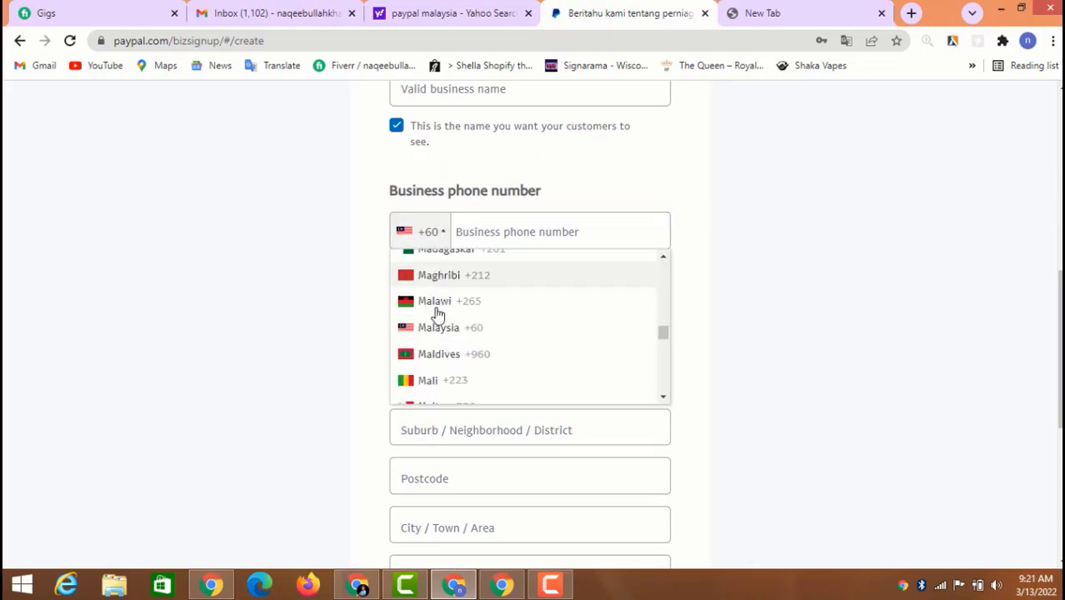
key("p")
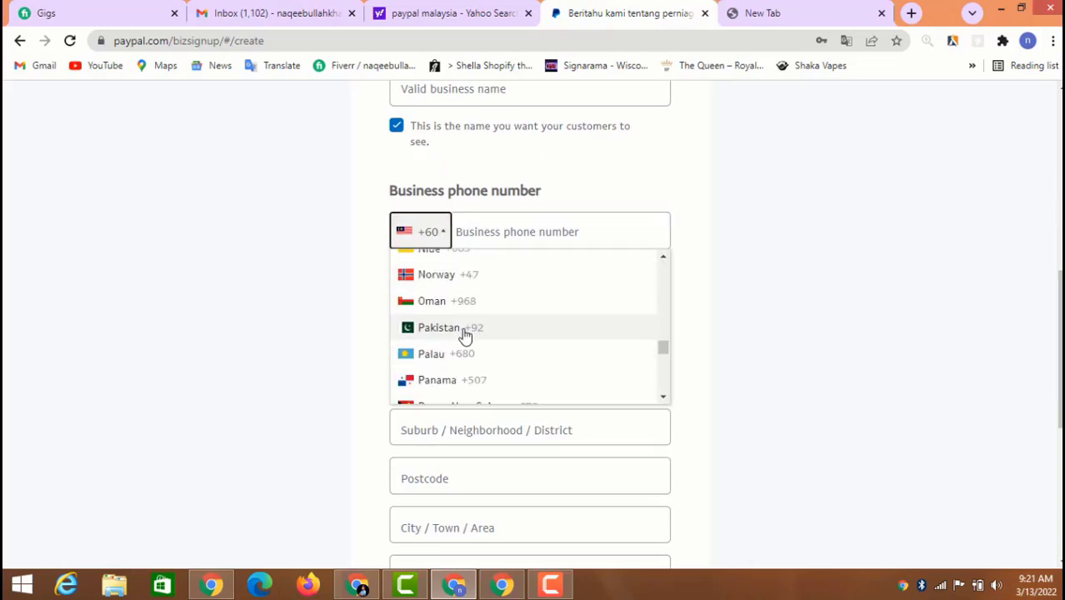
left_click(463, 336)
Fill in the contact name, business name, phone number and address fields of the business form from the saved address profile.
scroll(503, 264, "down", 1)
left_click(469, 268)
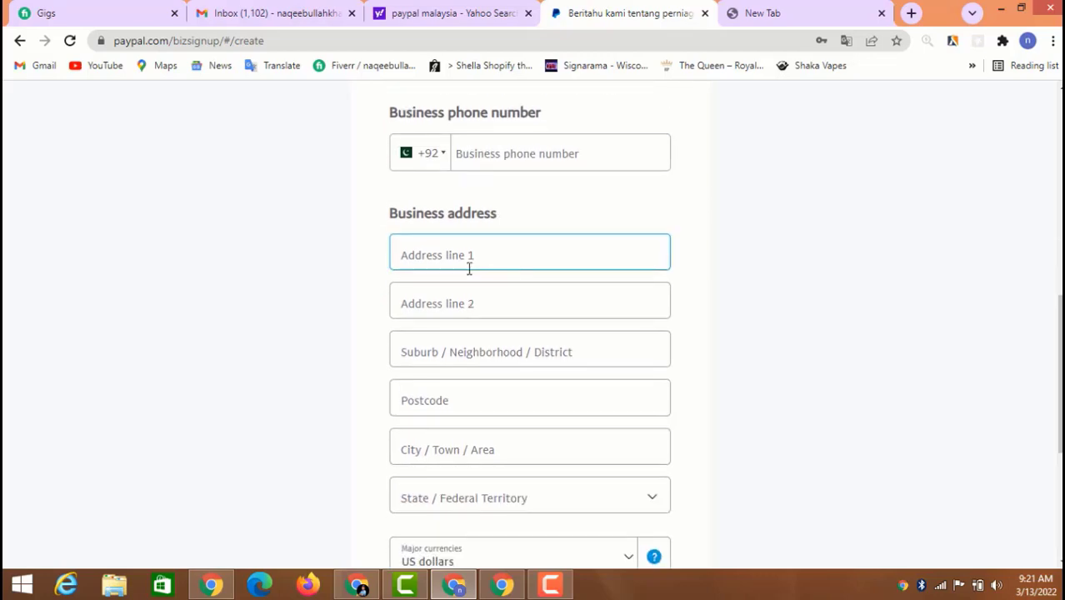
scroll(467, 242, "down", 4)
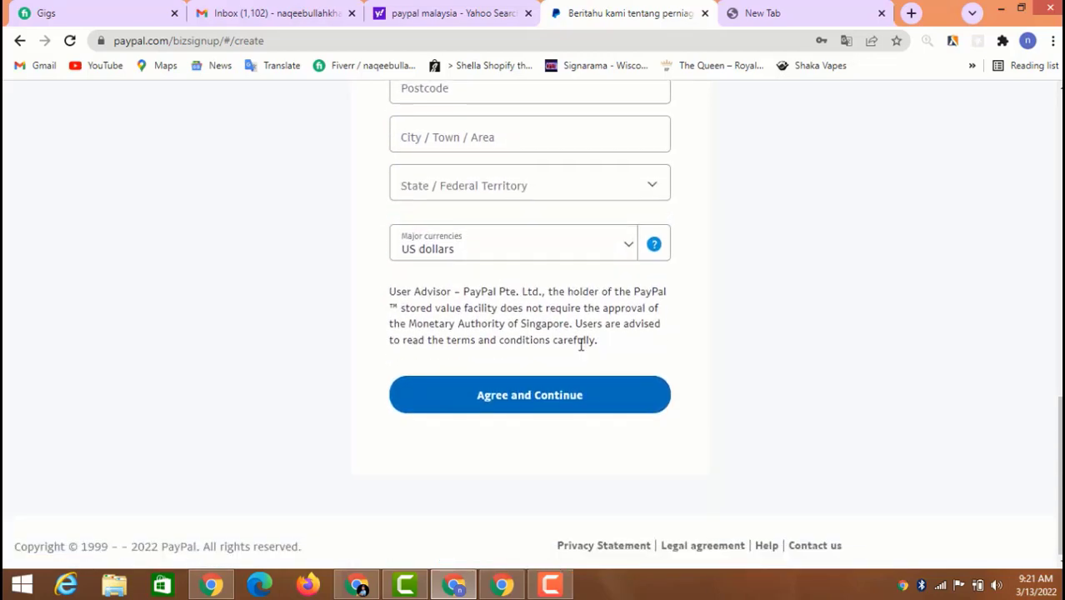
scroll(647, 335, "up", 6)
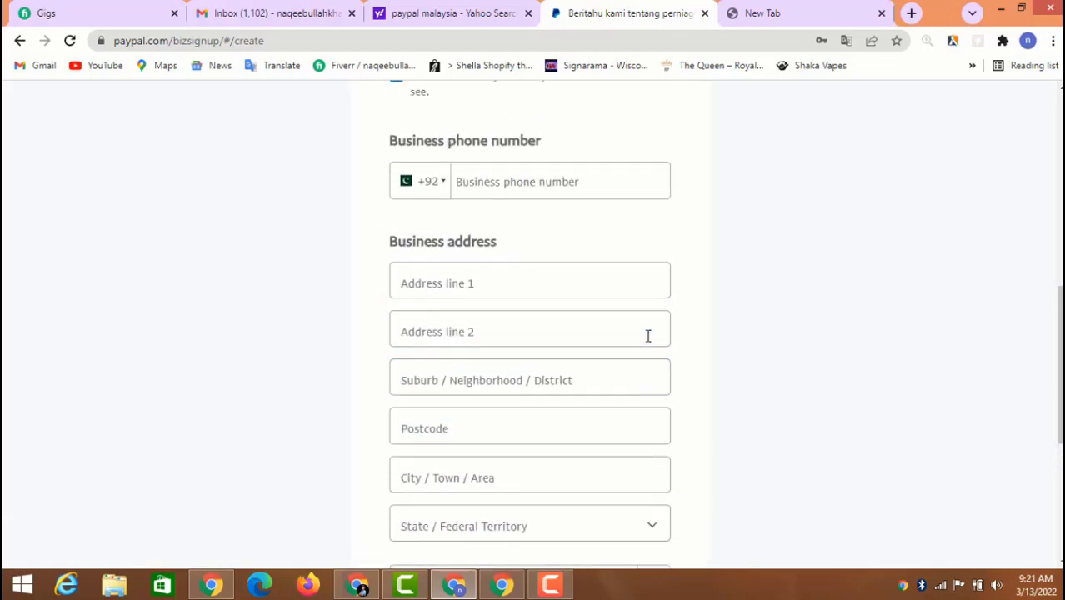
left_click(587, 170)
scroll(573, 228, "up", 5)
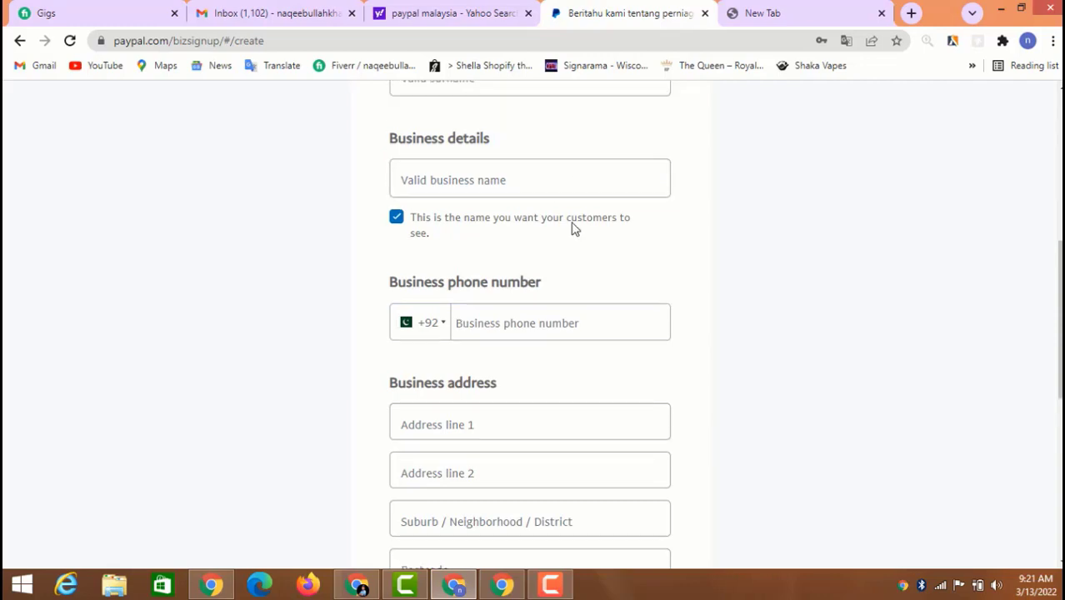
left_click(479, 404)
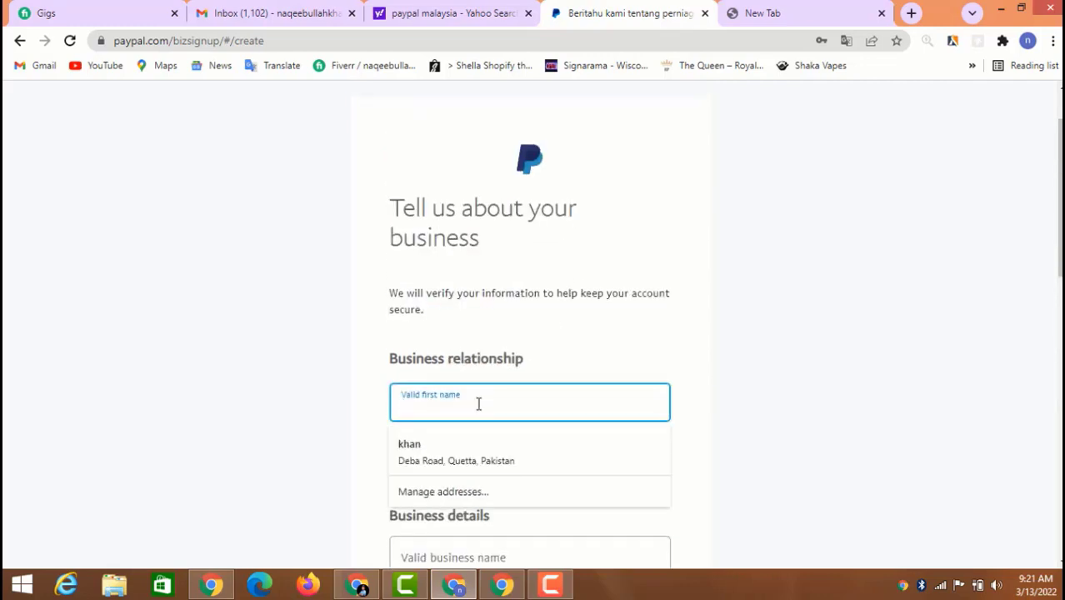
left_click(516, 442)
scroll(573, 383, "down", 2)
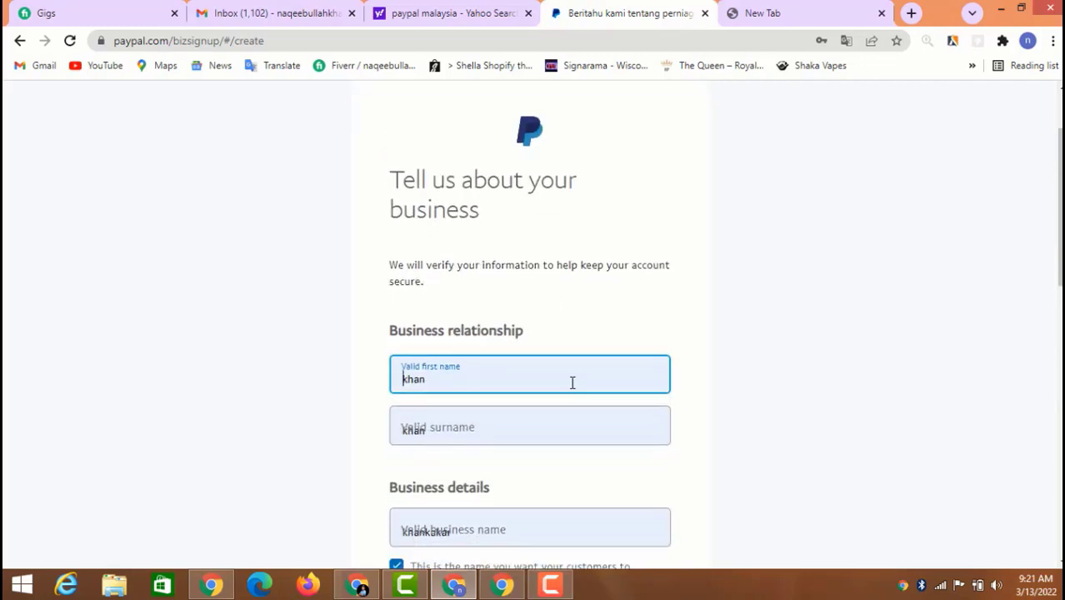
left_click(806, 307)
Enter the town in the empty City / Town / Area field of the business address.
scroll(804, 333, "down", 2)
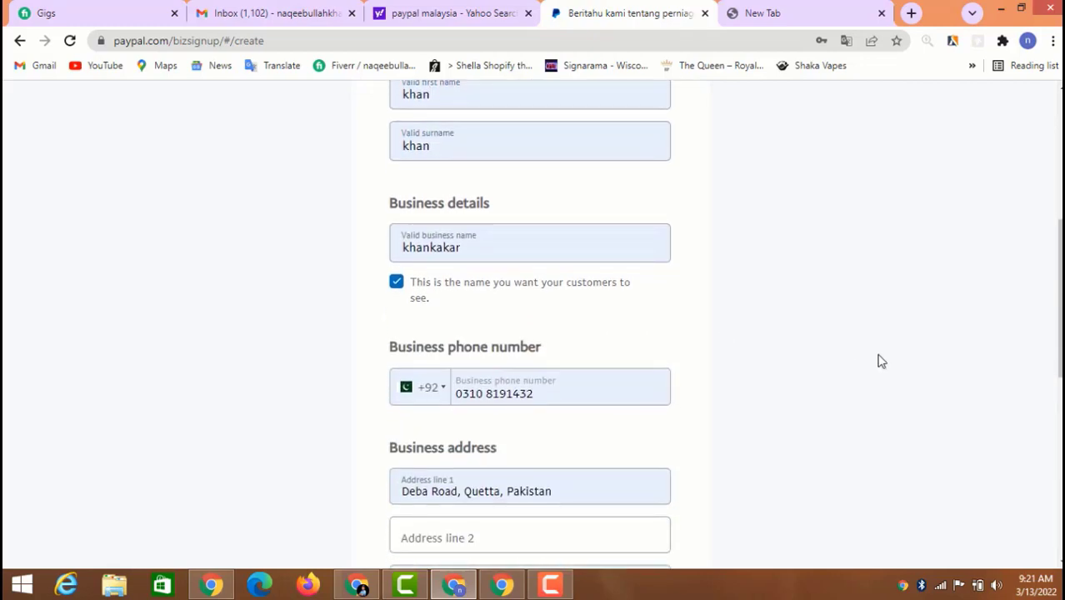
scroll(605, 359, "down", 1)
scroll(604, 356, "down", 3)
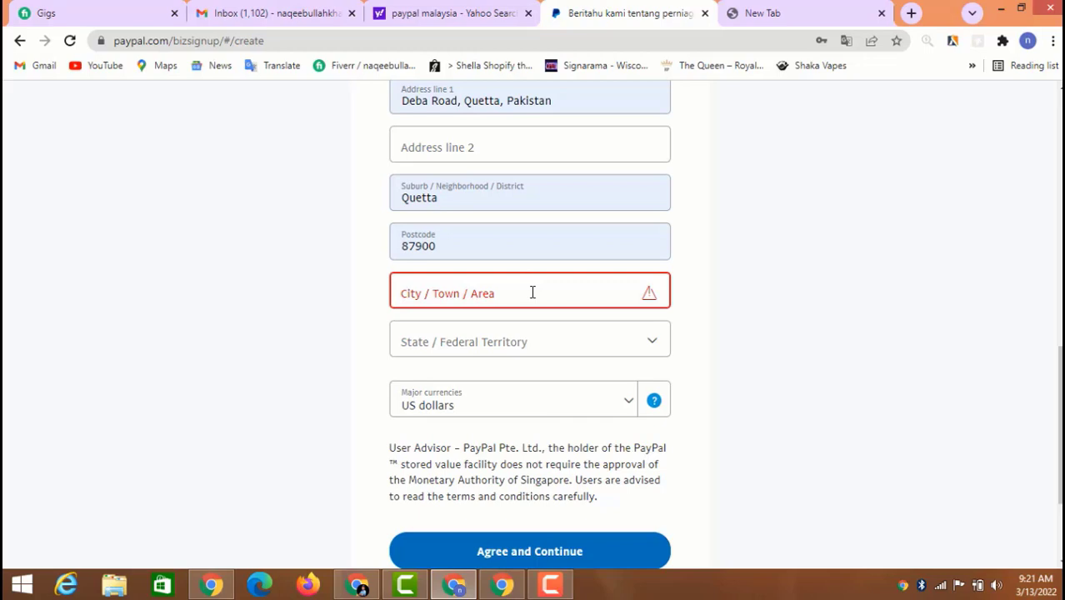
left_click(532, 293)
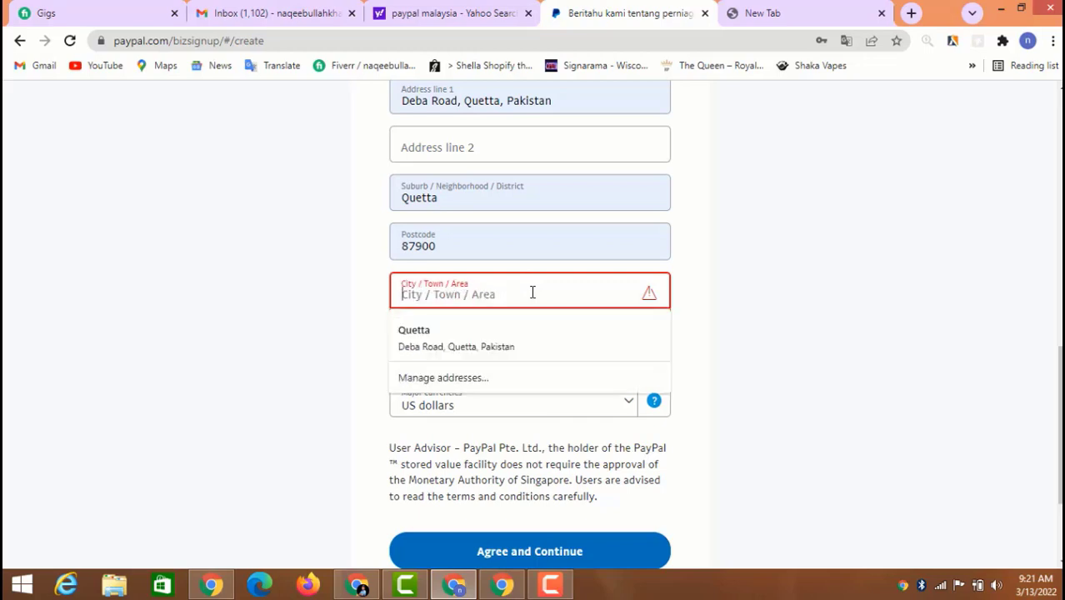
type("fa")
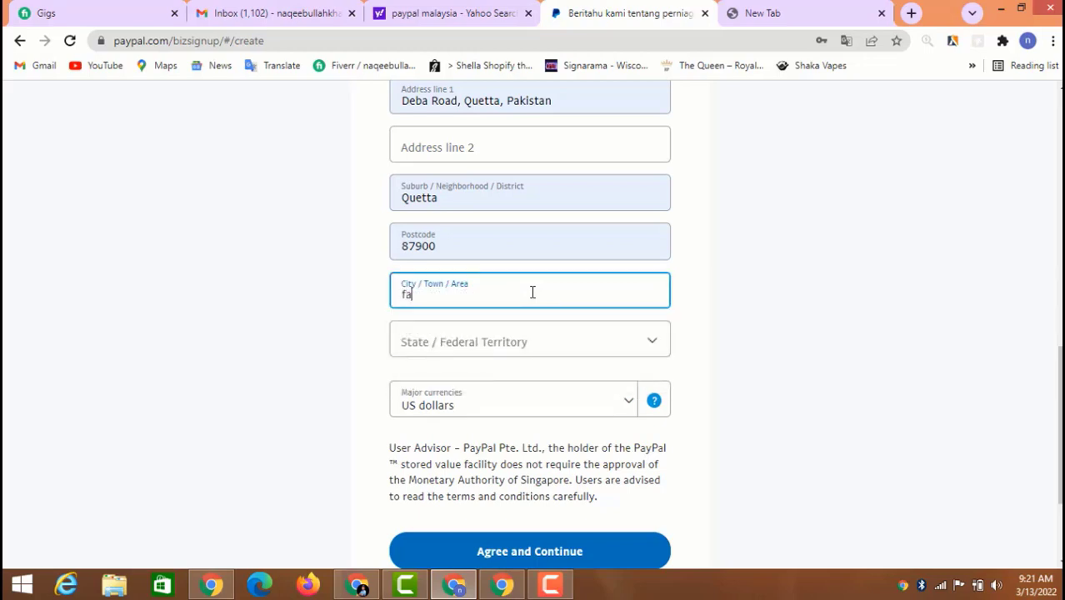
type("isal town")
Look through the State / Federal Territory options for the business address without choosing a state.
left_click(572, 340)
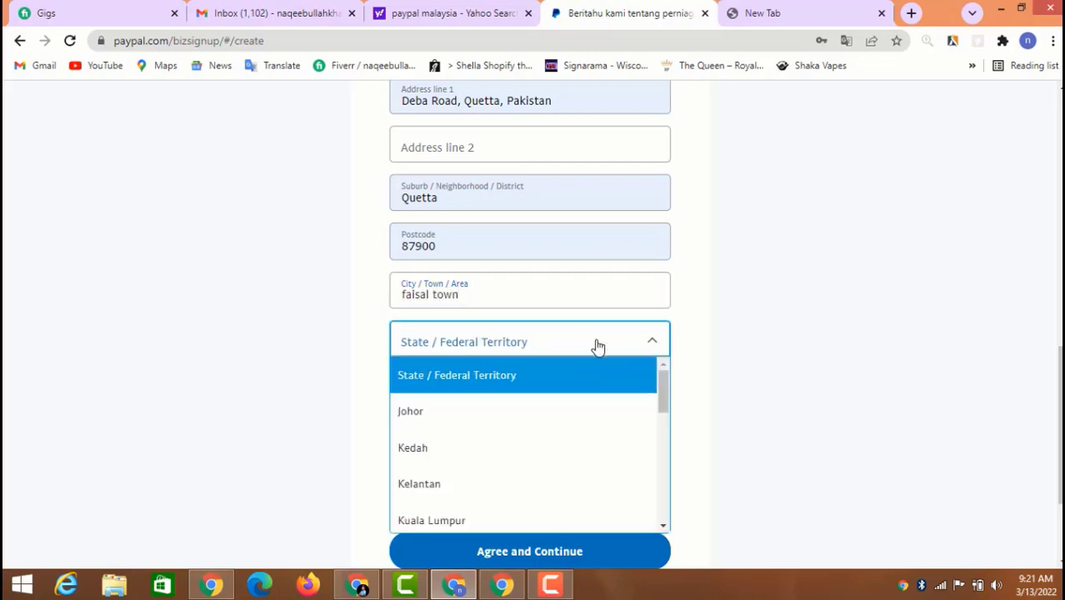
scroll(597, 347, "down", 1)
scroll(525, 350, "down", 3)
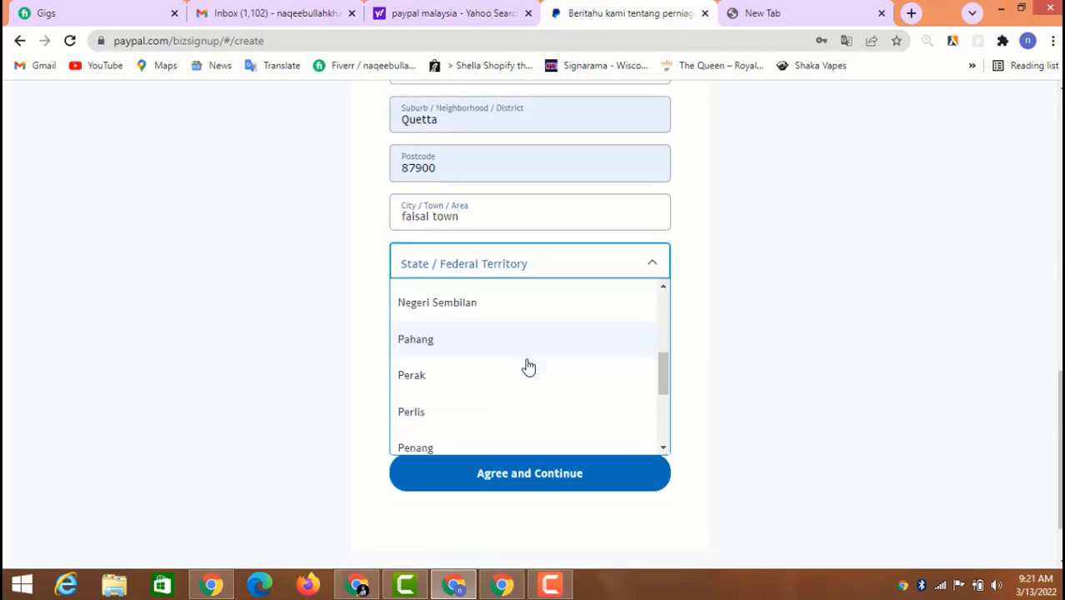
scroll(528, 366, "down", 3)
scroll(503, 416, "up", 6)
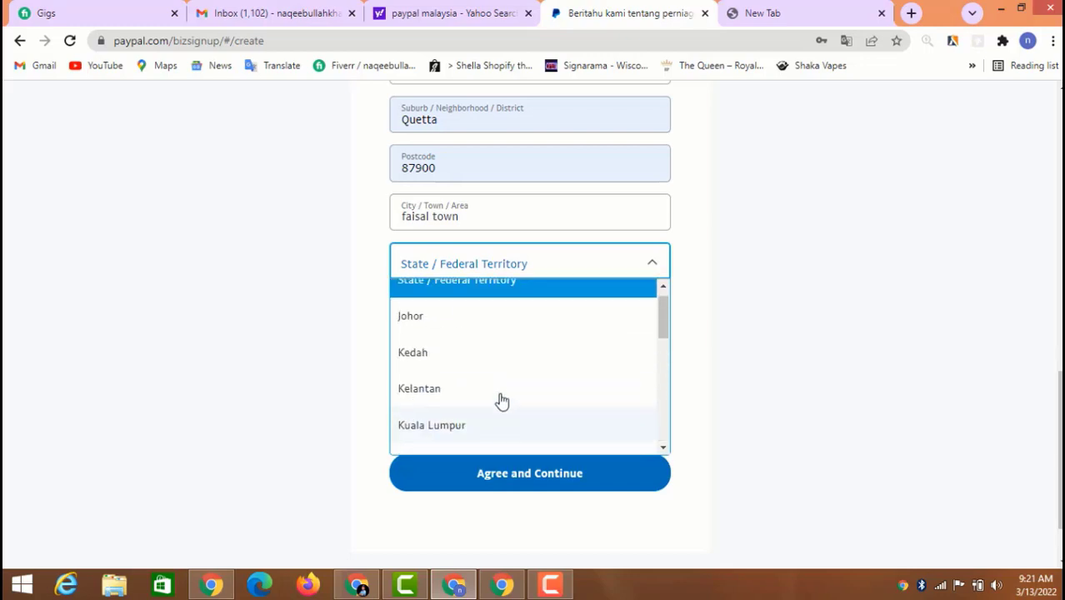
scroll(500, 364, "down", 2)
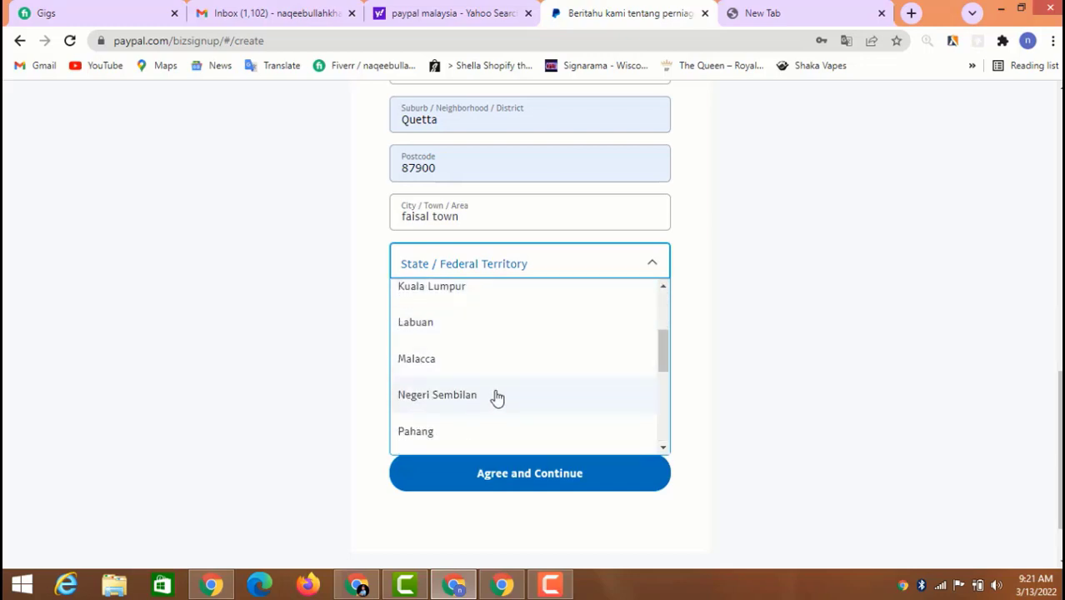
scroll(460, 336, "up", 1)
scroll(461, 336, "down", 2)
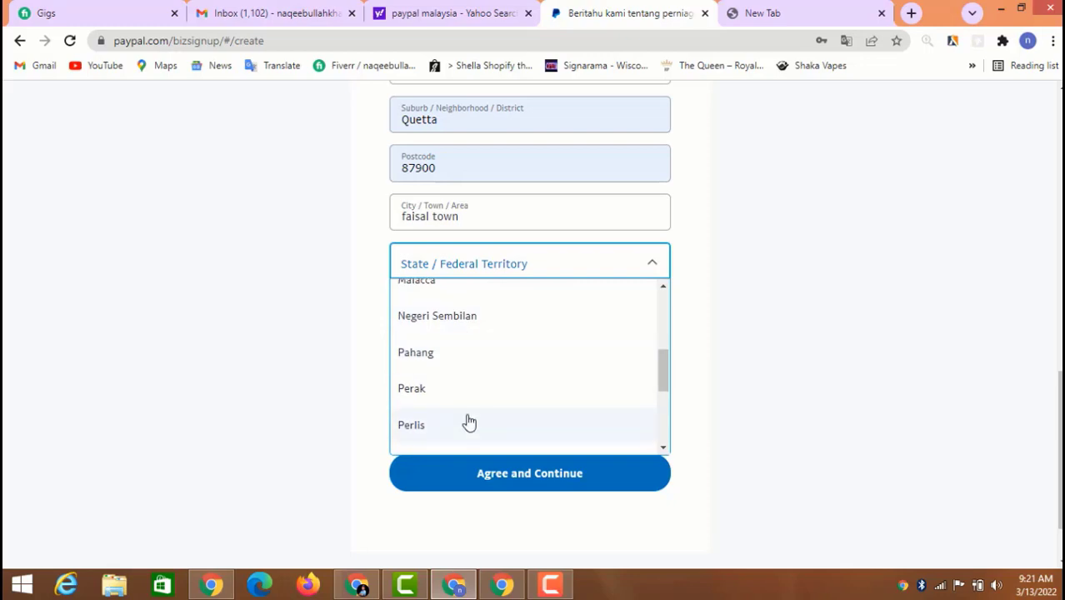
scroll(465, 412, "down", 3)
scroll(464, 408, "up", 8)
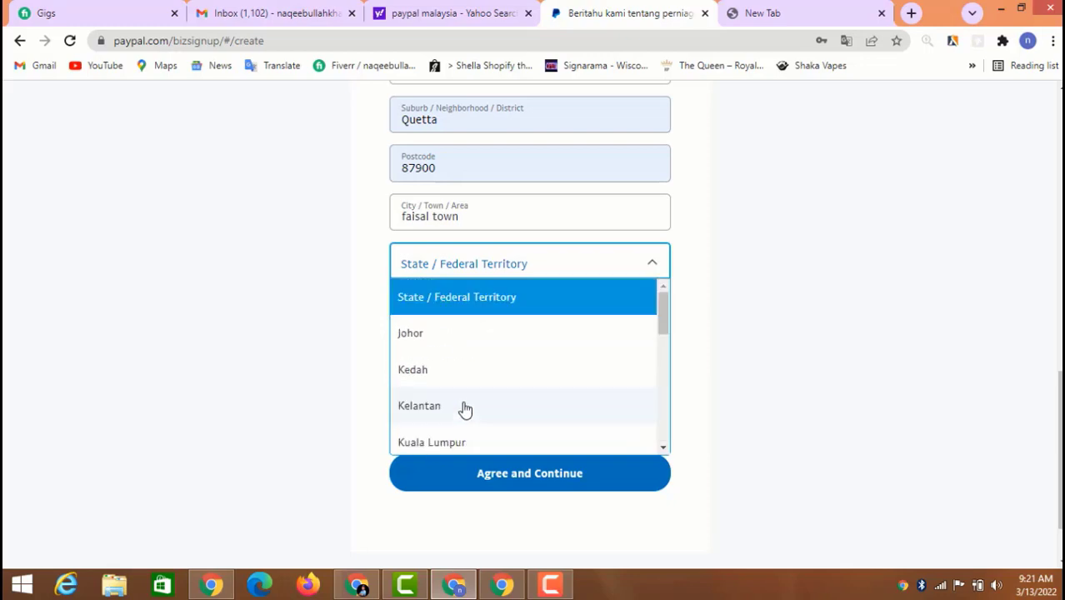
left_click(514, 305)
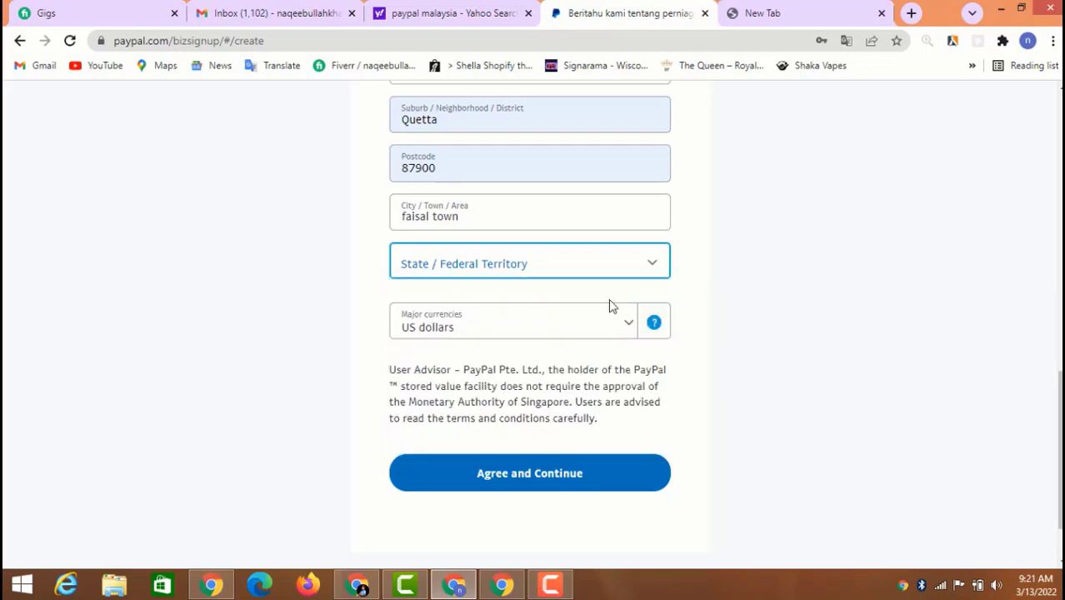
Keep US dollars as the major currency, agree to the terms and submit the business information form.
scroll(583, 373, "down", 2)
scroll(629, 377, "up", 1)
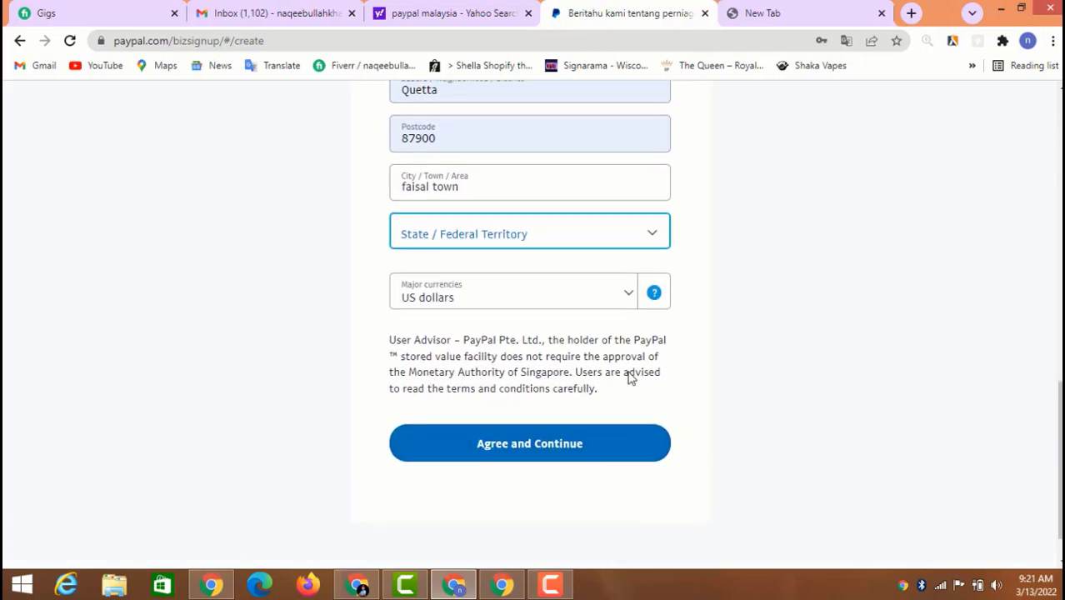
scroll(629, 376, "up", 1)
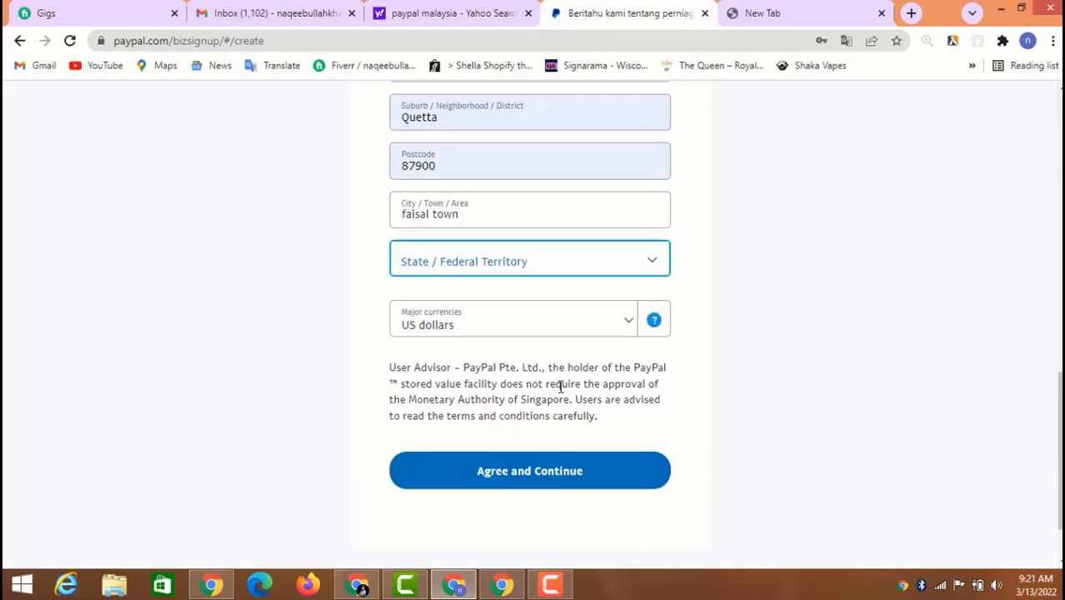
left_click(574, 473)
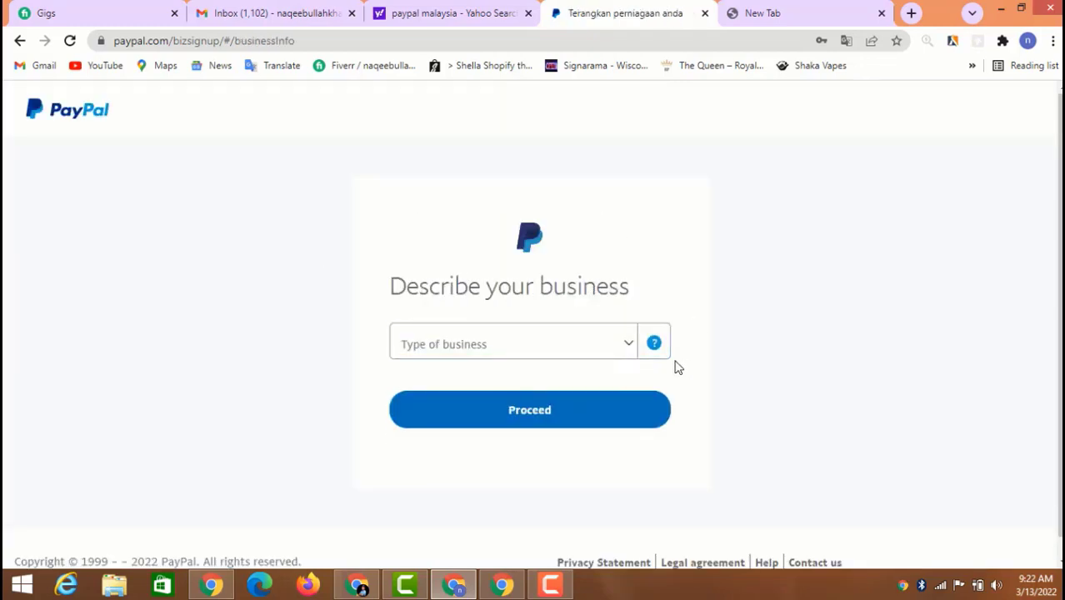
Review the business types and set the type of business to Single owner.
left_click(621, 346)
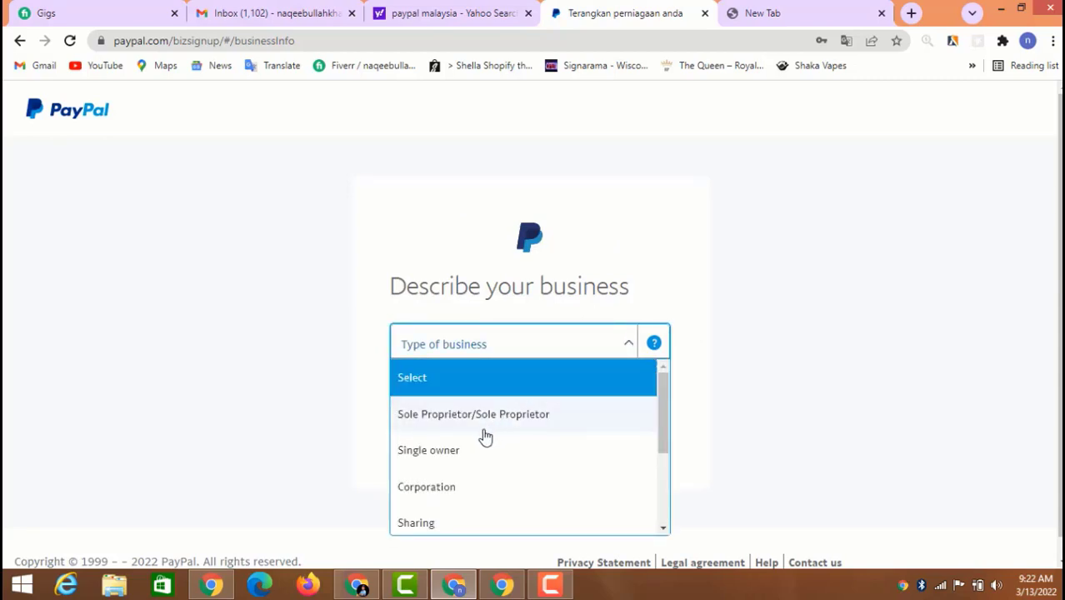
scroll(480, 446, "down", 3)
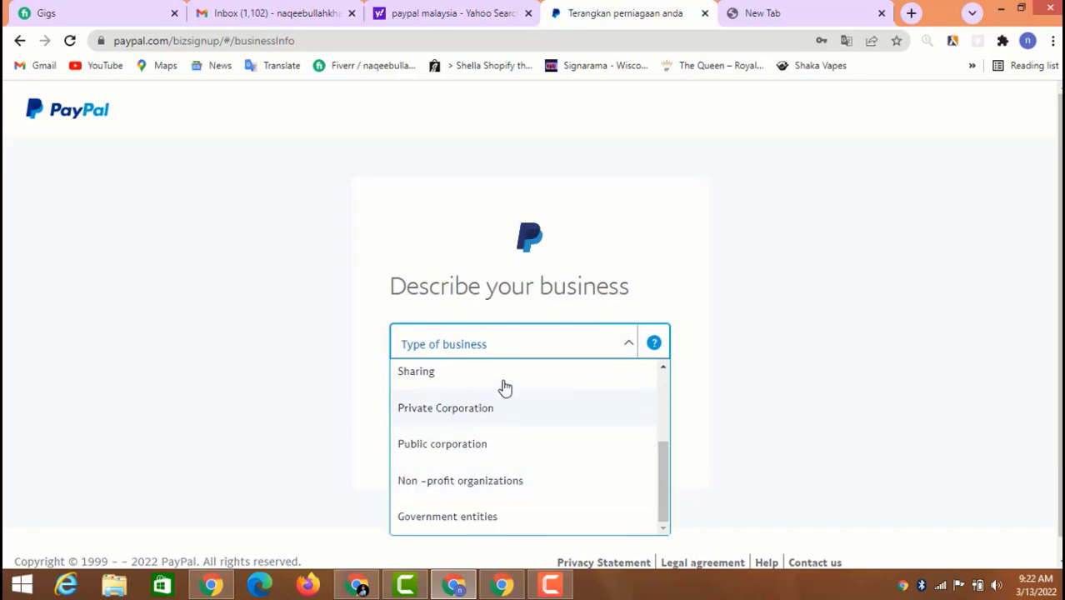
scroll(504, 388, "down", 1)
scroll(491, 433, "up", 3)
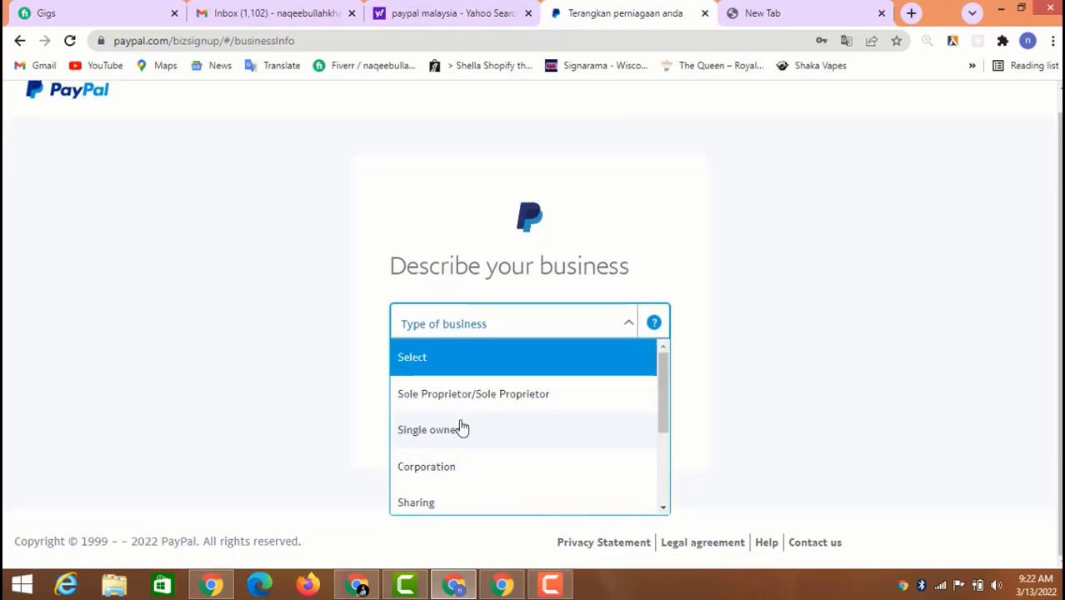
left_click(454, 428)
scroll(454, 421, "down", 1)
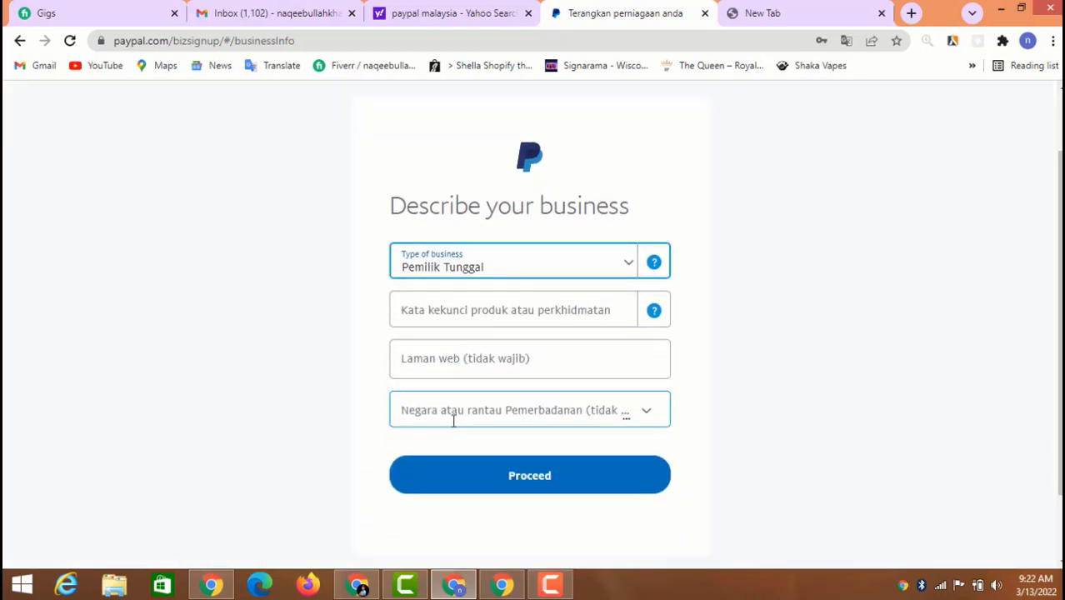
Try "shop" and "fre" as the product or service keywords, clearing each entry.
left_click(535, 294)
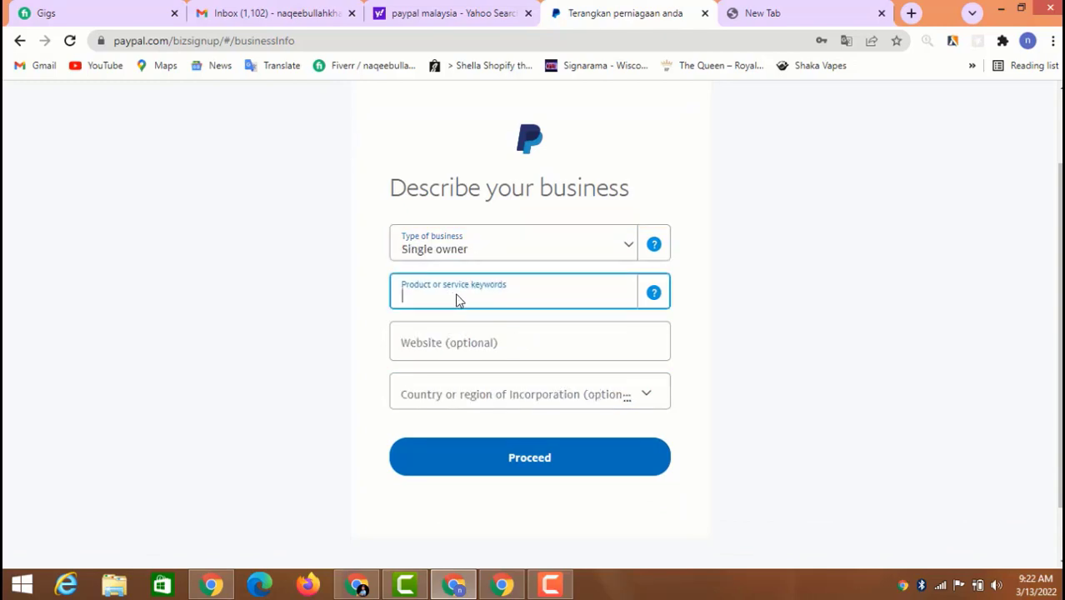
left_click(532, 294)
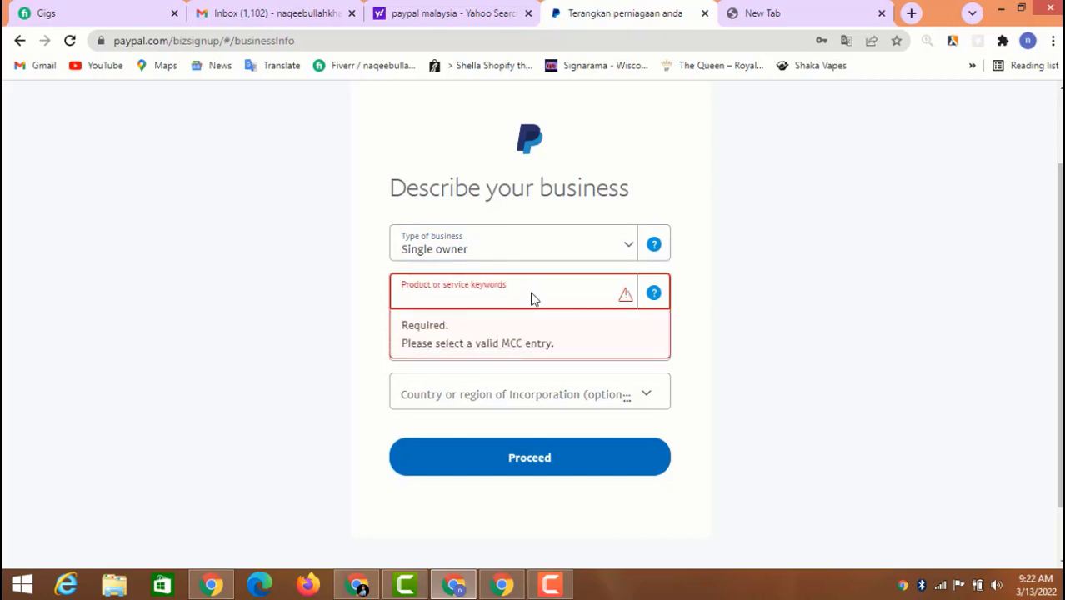
type("shop")
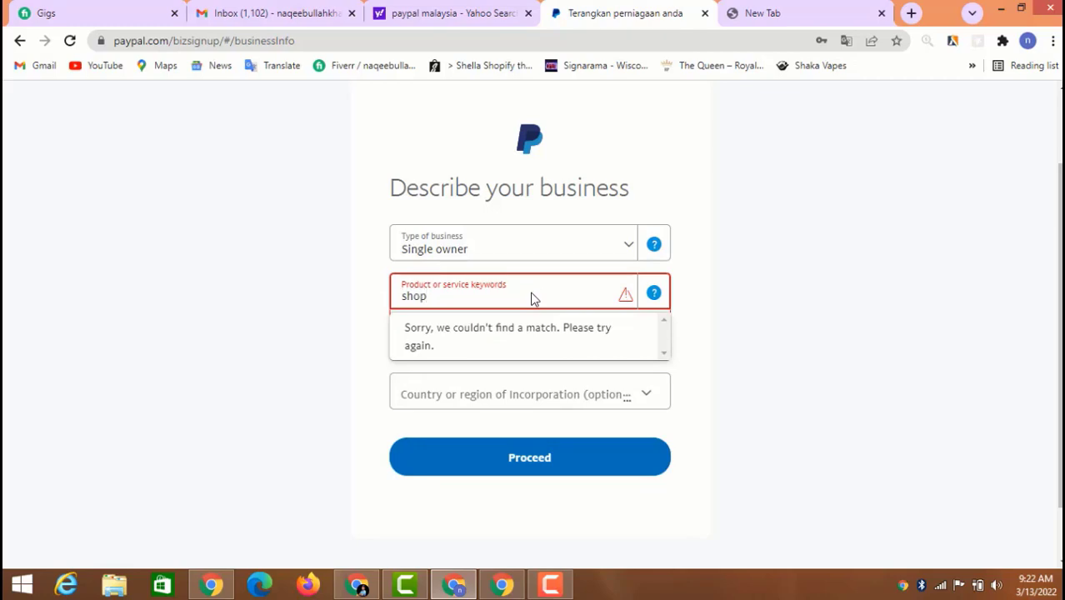
key("BackSpace")
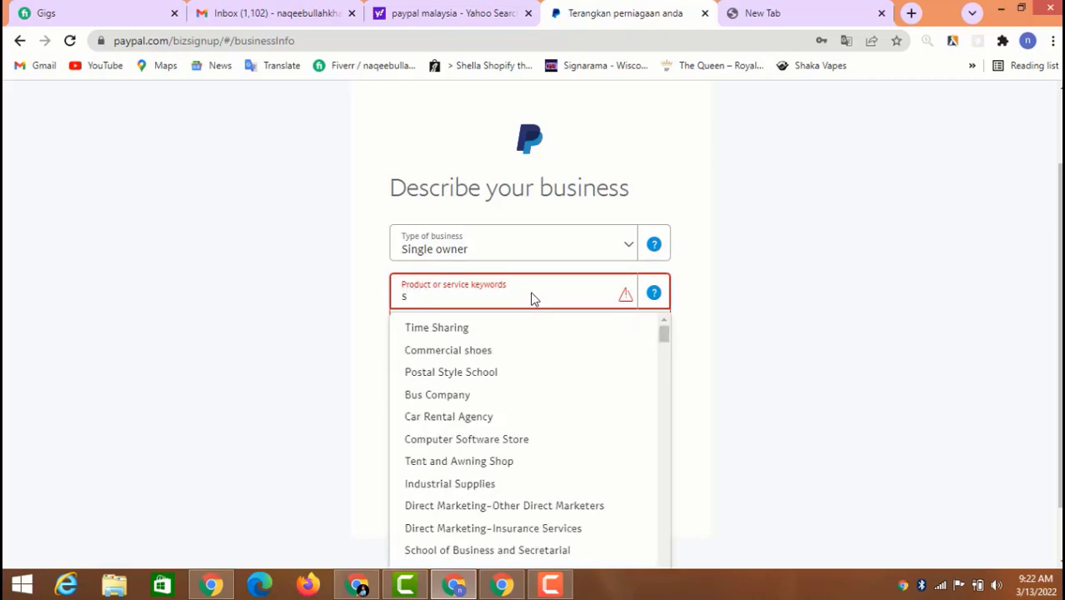
key("BackSpace")
type("fre")
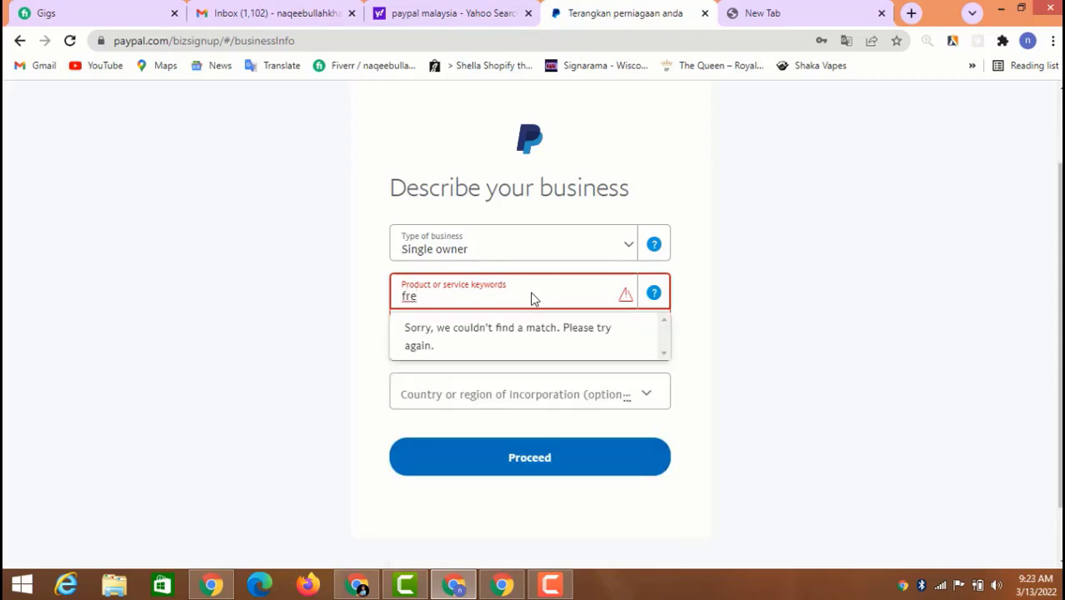
key("BackSpace")
key("BackSpace")
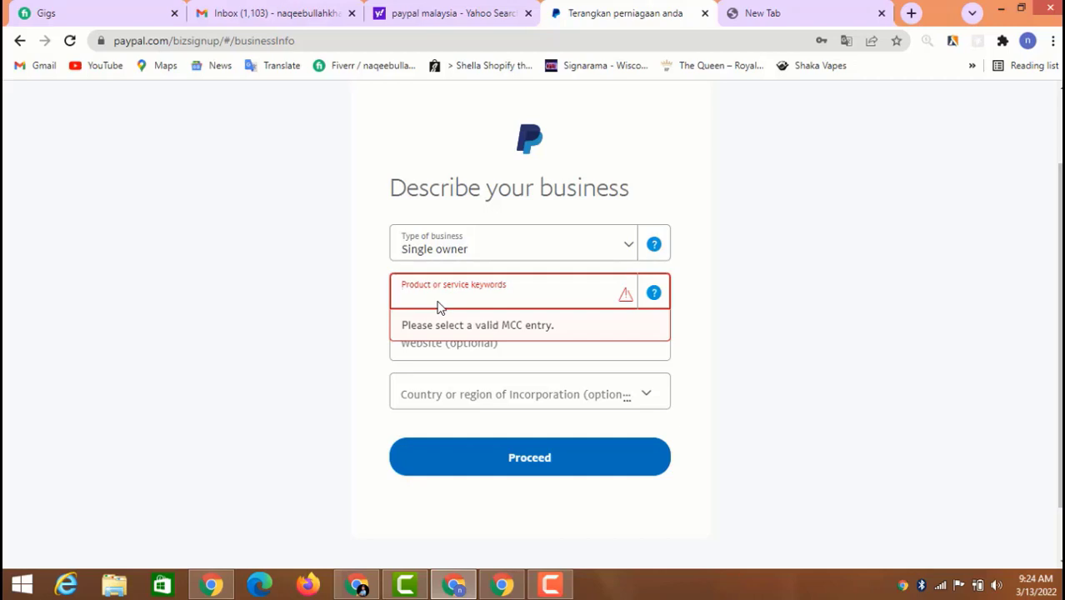
Try "edc" as the product or service keyword and clear the entry.
type("ed")
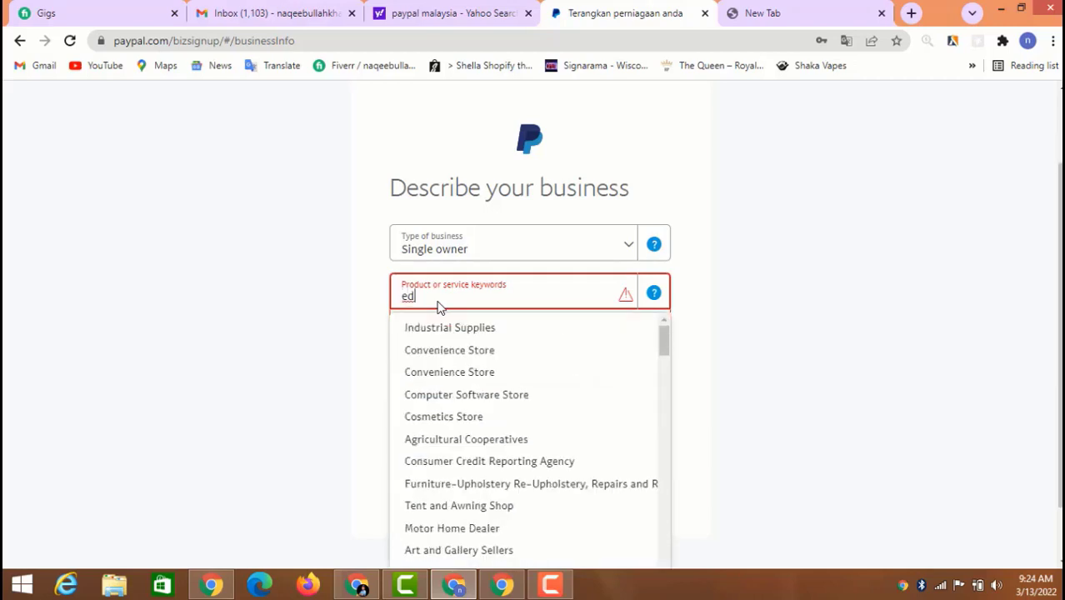
type("c")
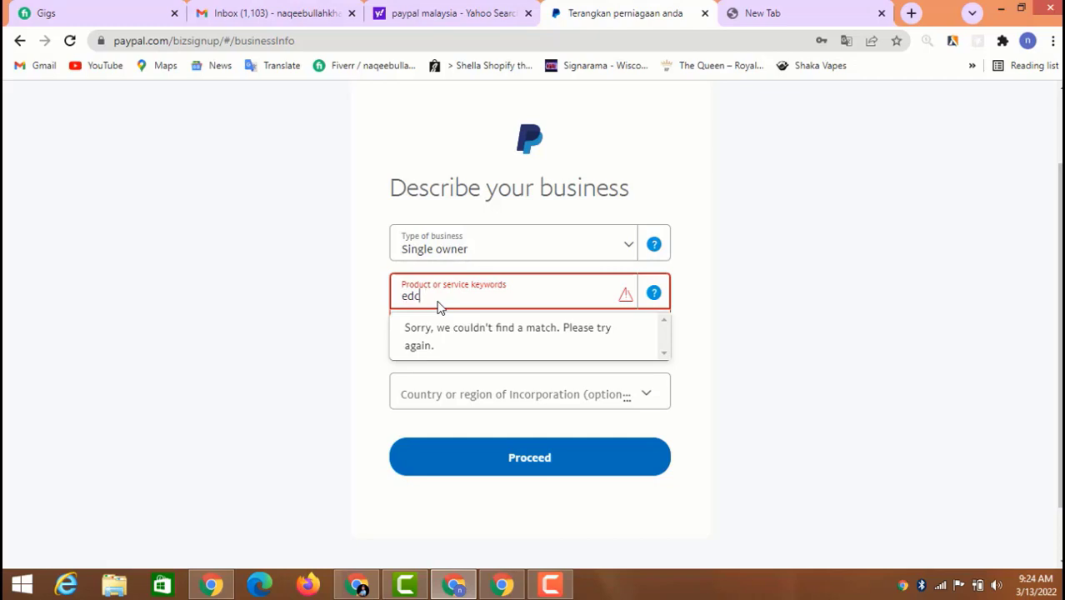
key("BackSpace")
key("BackSpace")
key("BackSpace")
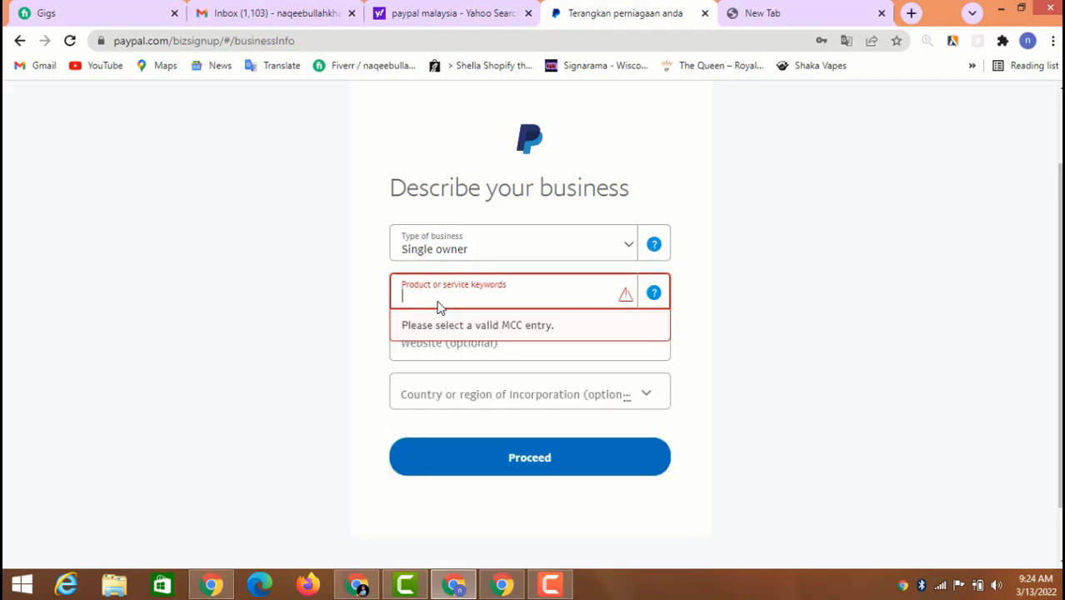
Look up product or service keywords with "co" and choose Business Services (Perkhidmatan Perniagaan).
type("com")
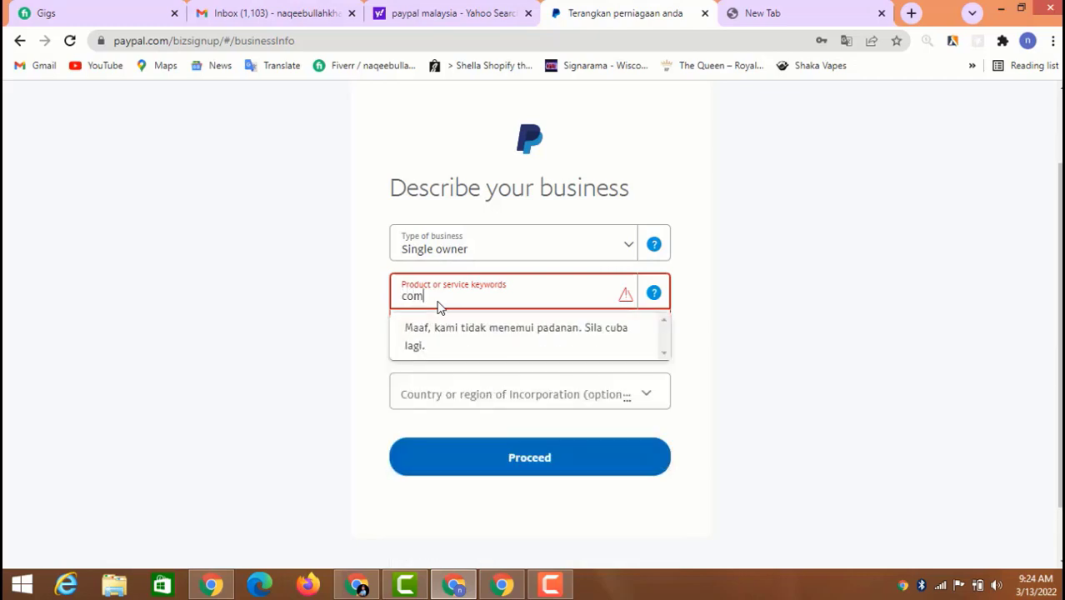
key("BackSpace")
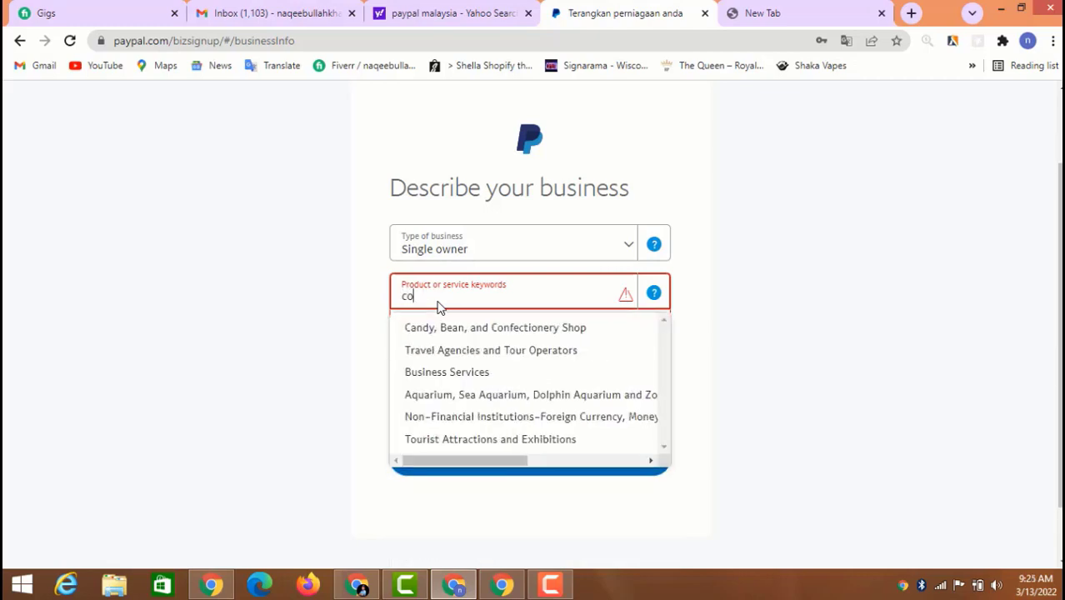
left_click(506, 373)
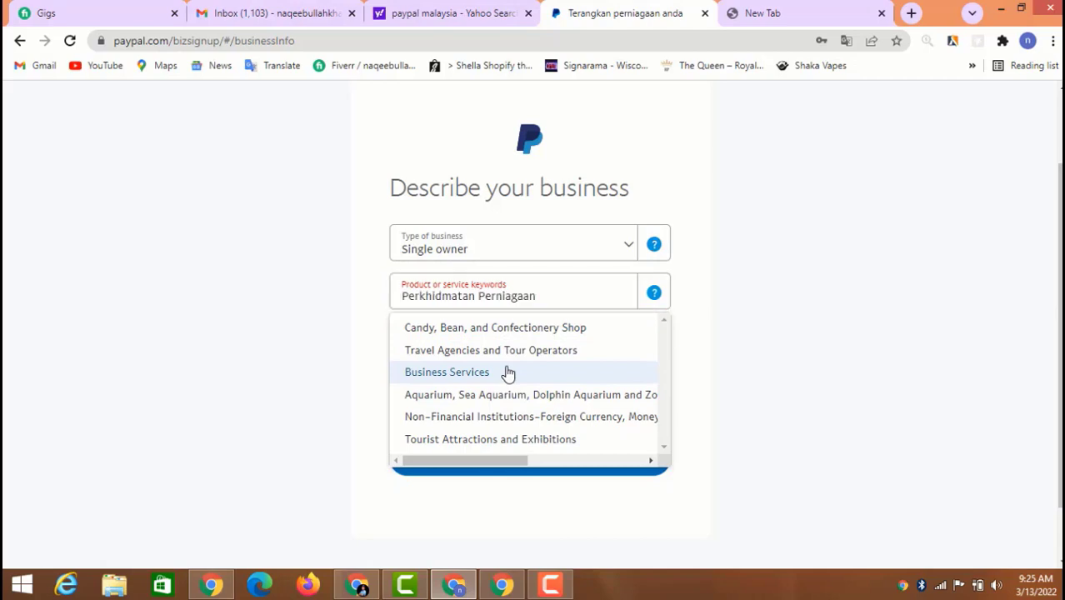
left_click(507, 336)
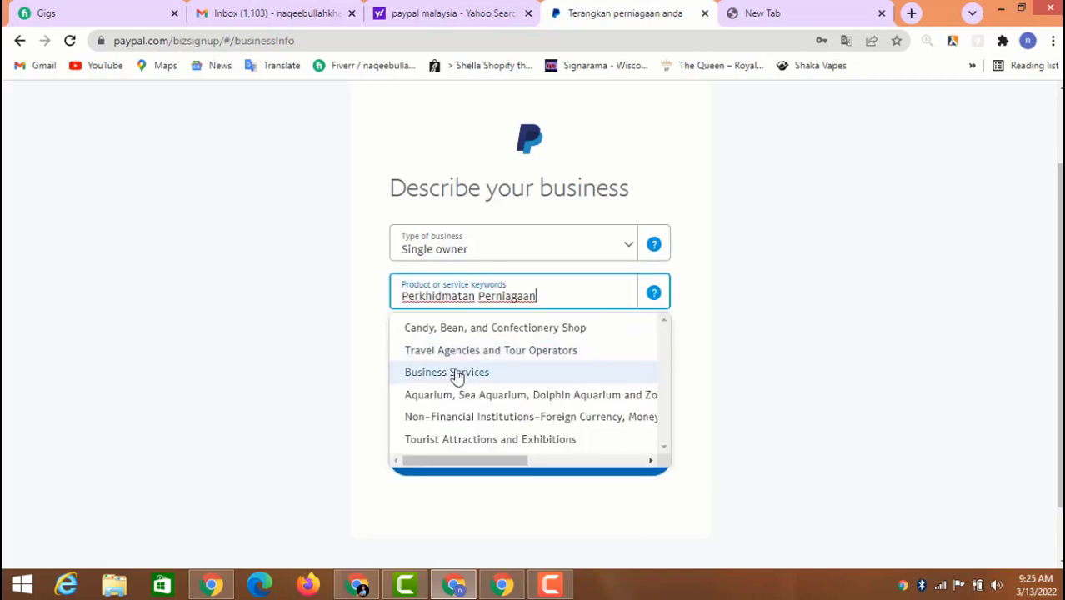
left_click(454, 372)
left_click(472, 329)
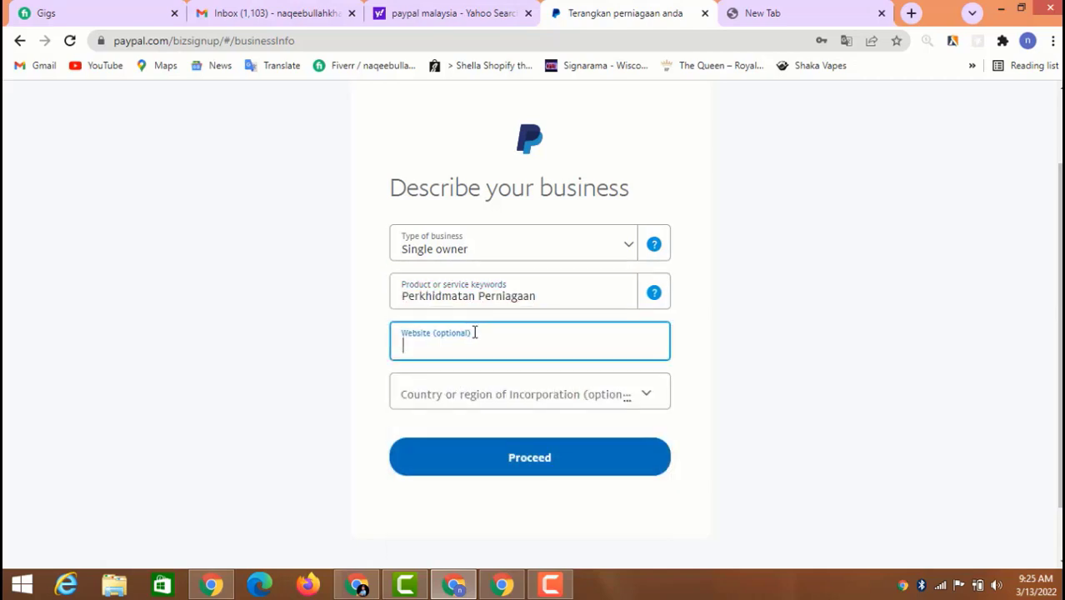
Set the country or region of incorporation to Pakistan and fill in the business website address.
scroll(488, 333, "down", 2)
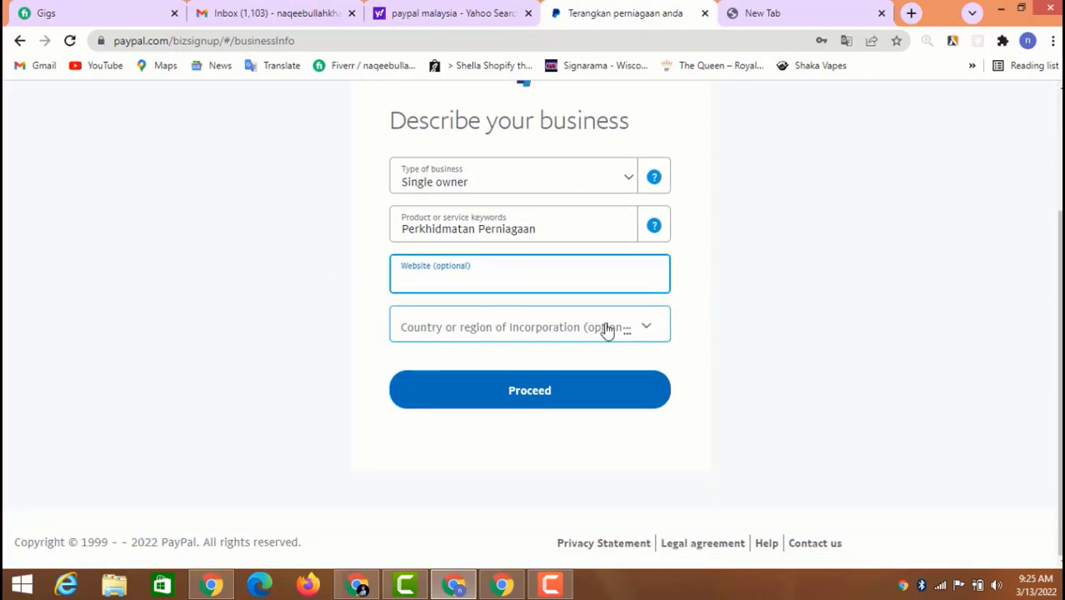
left_click(648, 327)
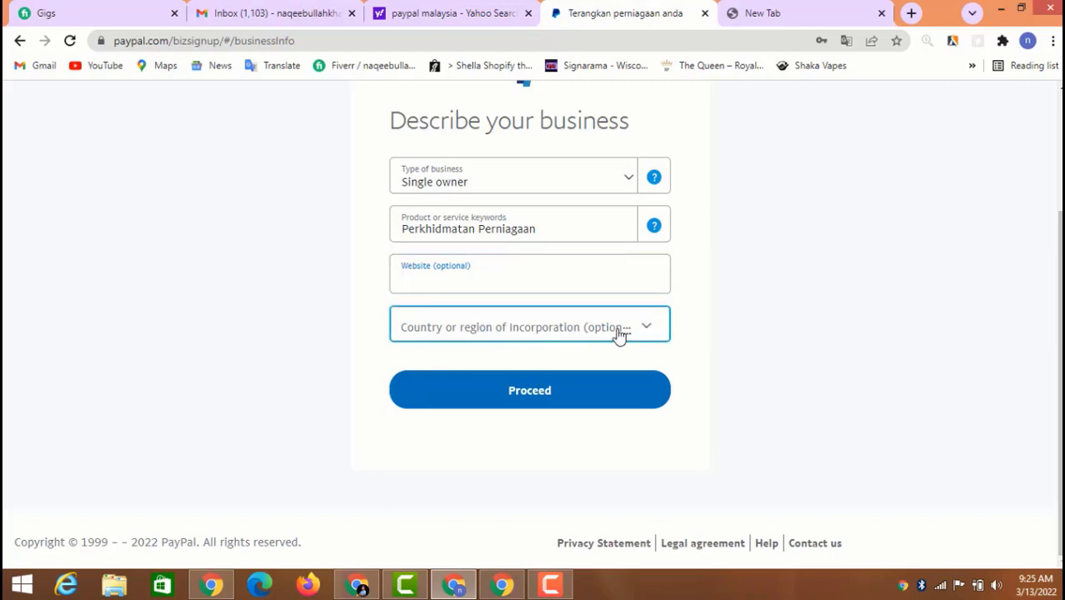
scroll(506, 374, "down", 2)
key("p")
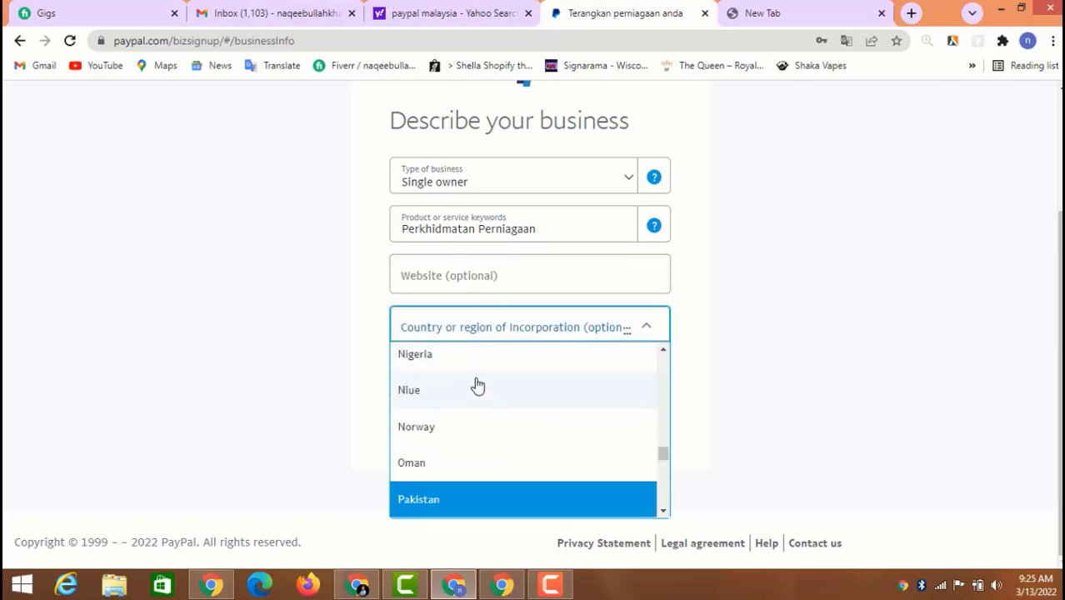
left_click(441, 500)
left_click(537, 283)
scroll(482, 302, "up", 1)
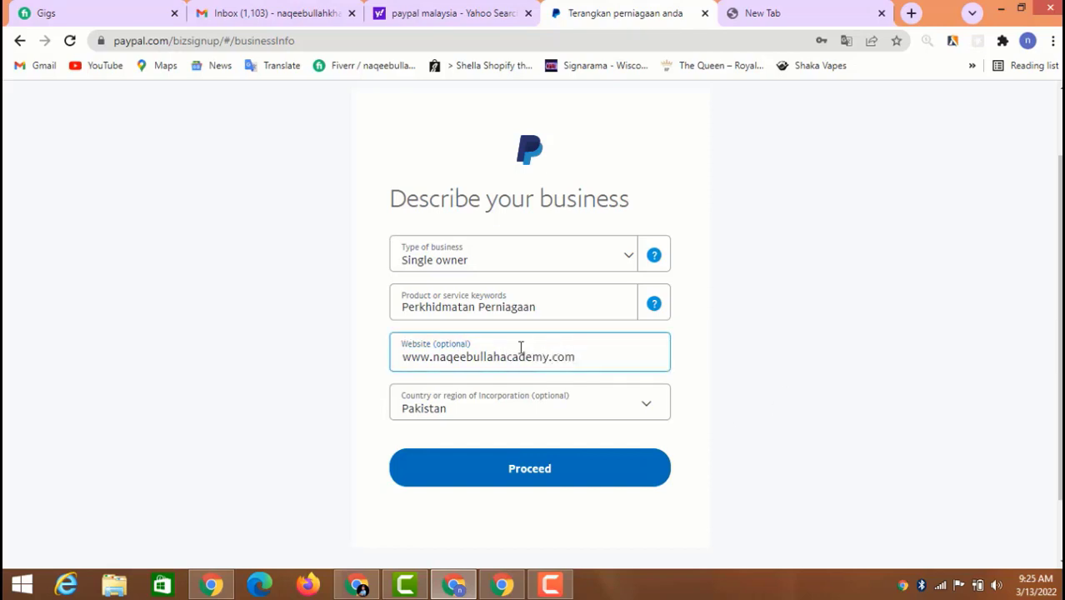
Review the completed business description and submit it to proceed to the personal information form.
scroll(535, 357, "up", 1)
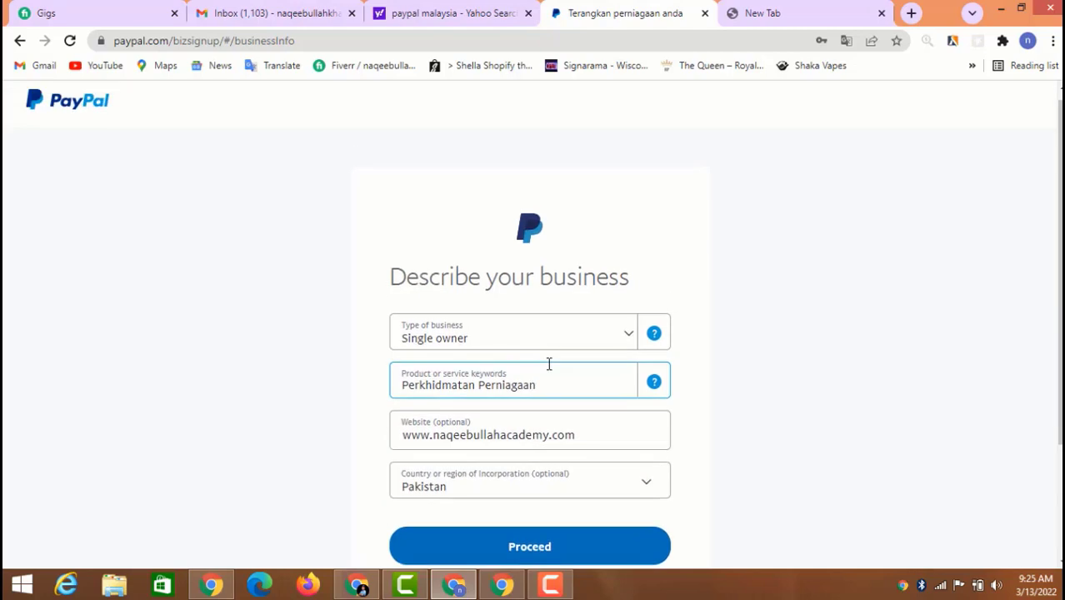
scroll(549, 364, "down", 2)
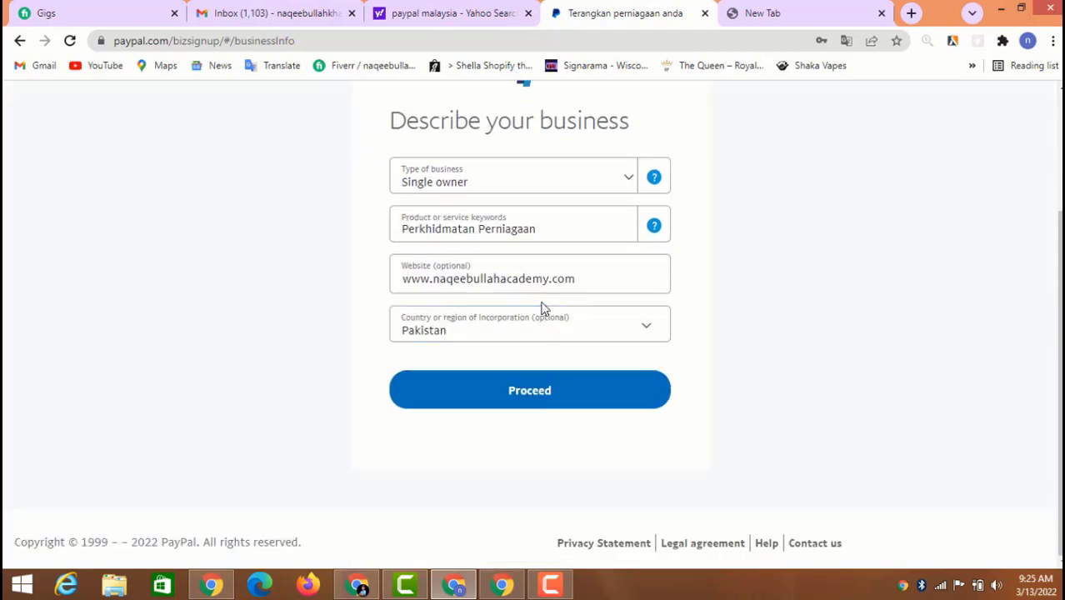
scroll(540, 307, "up", 1)
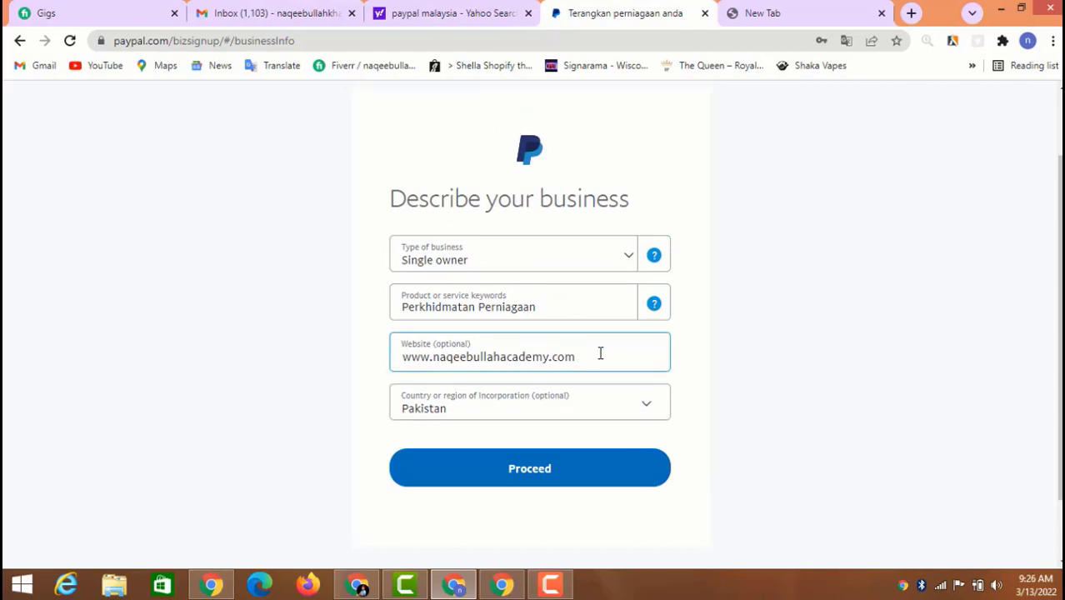
scroll(599, 354, "down", 1)
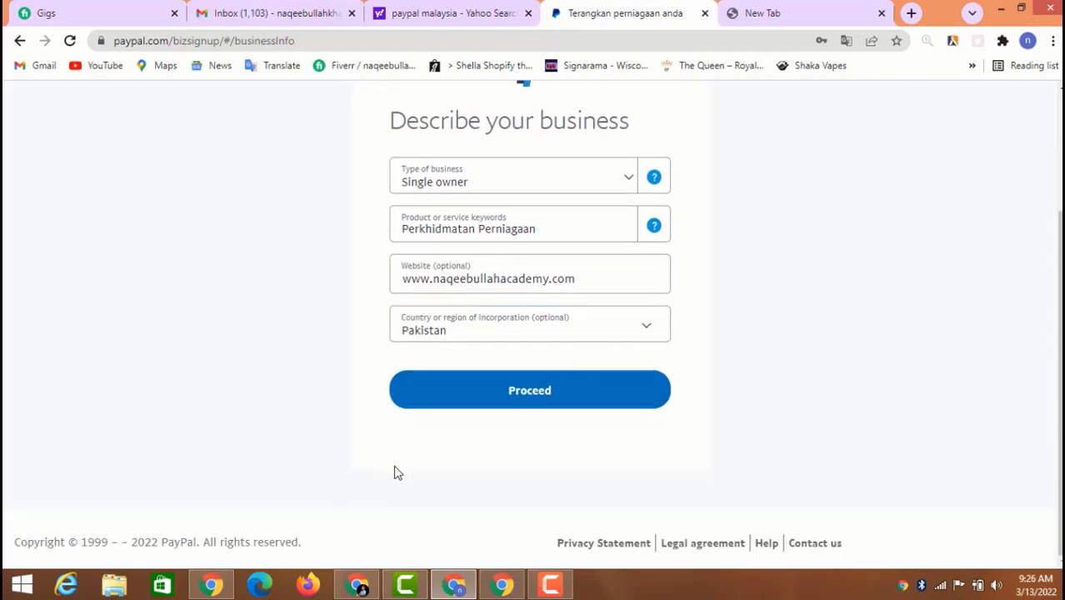
scroll(666, 363, "up", 1)
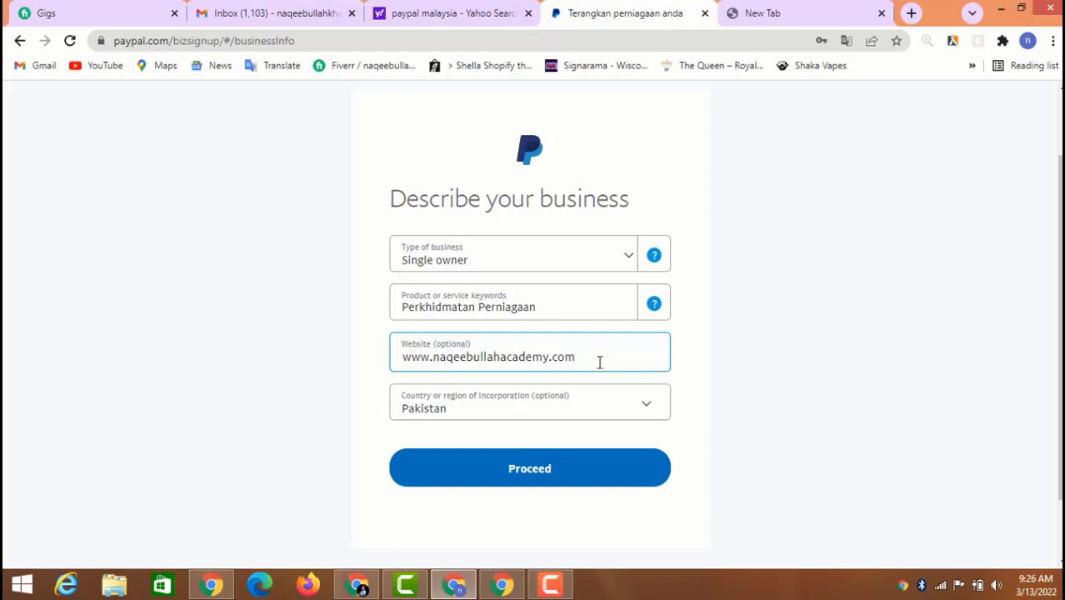
scroll(599, 363, "down", 1)
scroll(599, 368, "up", 1)
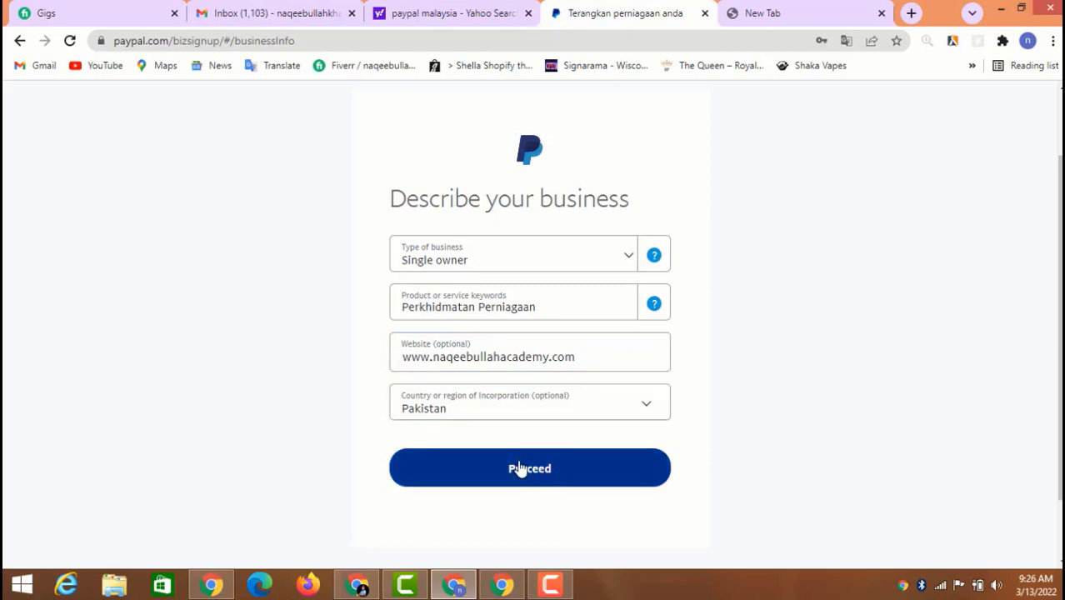
left_click(543, 471)
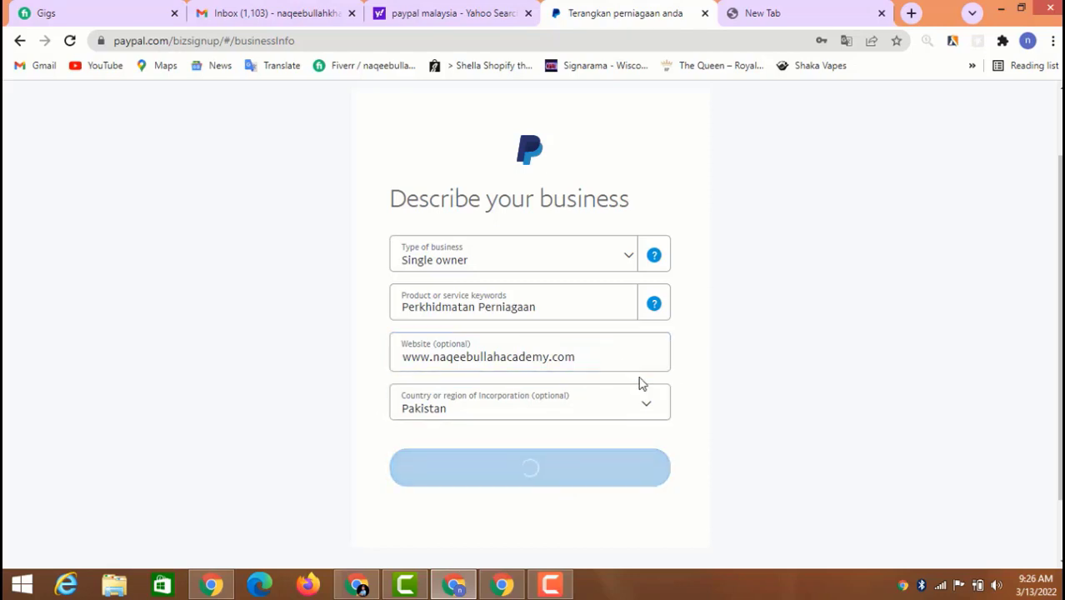
Look over the personal information form and enter the owner's date of birth.
scroll(608, 341, "down", 2)
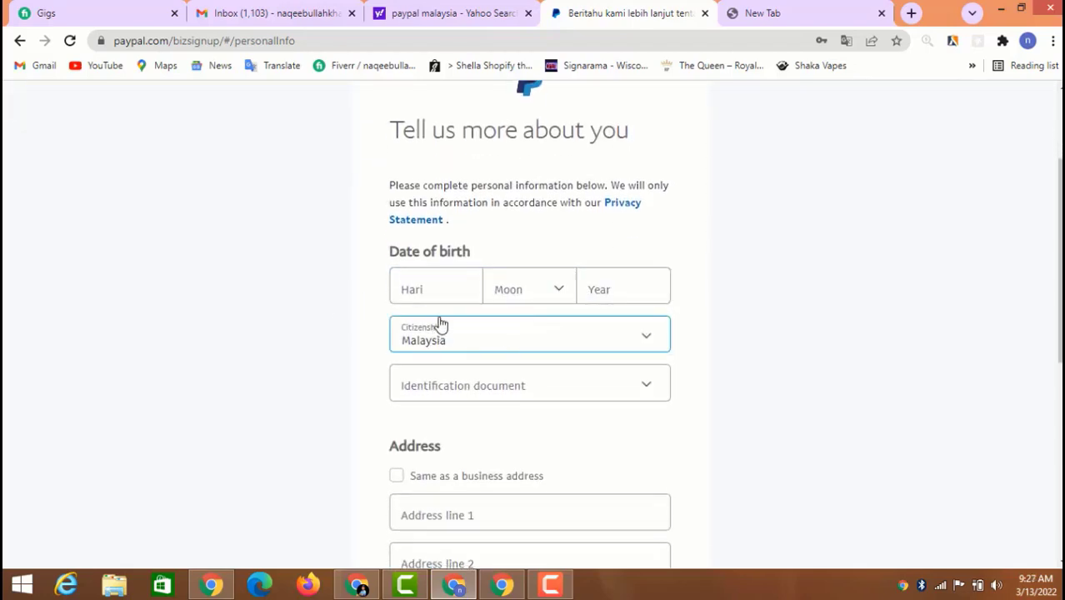
scroll(630, 207, "down", 4)
scroll(583, 337, "down", 2)
scroll(534, 346, "up", 7)
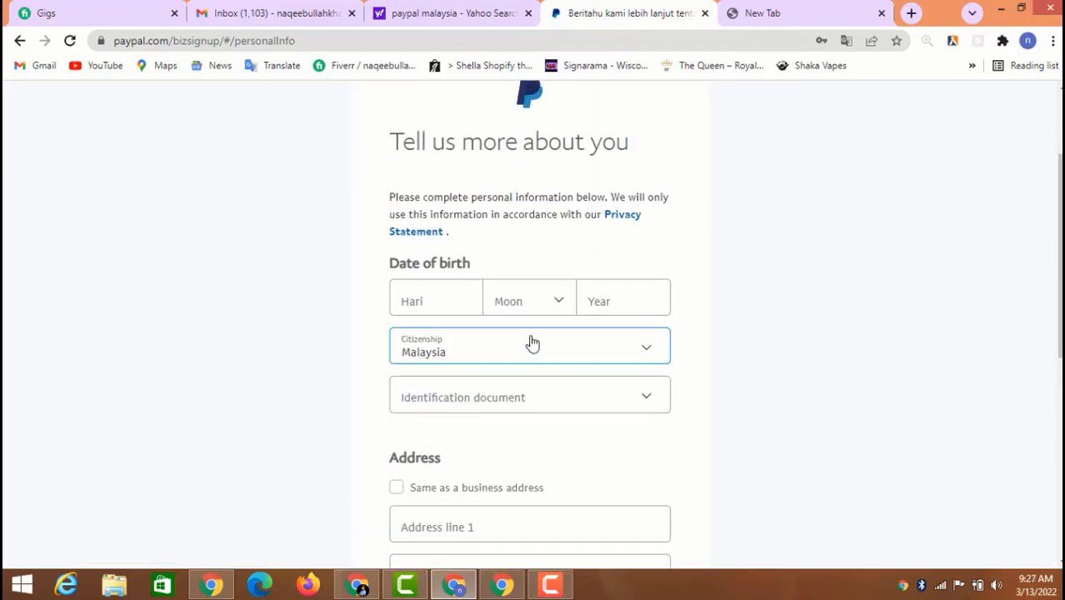
scroll(467, 383, "down", 1)
left_click(437, 360)
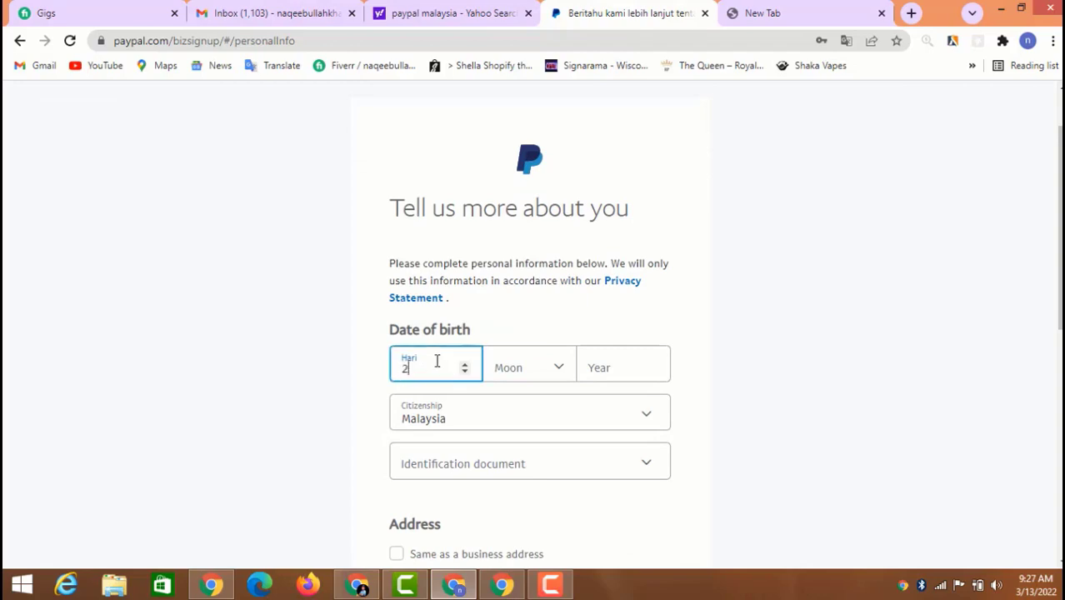
left_click(518, 361)
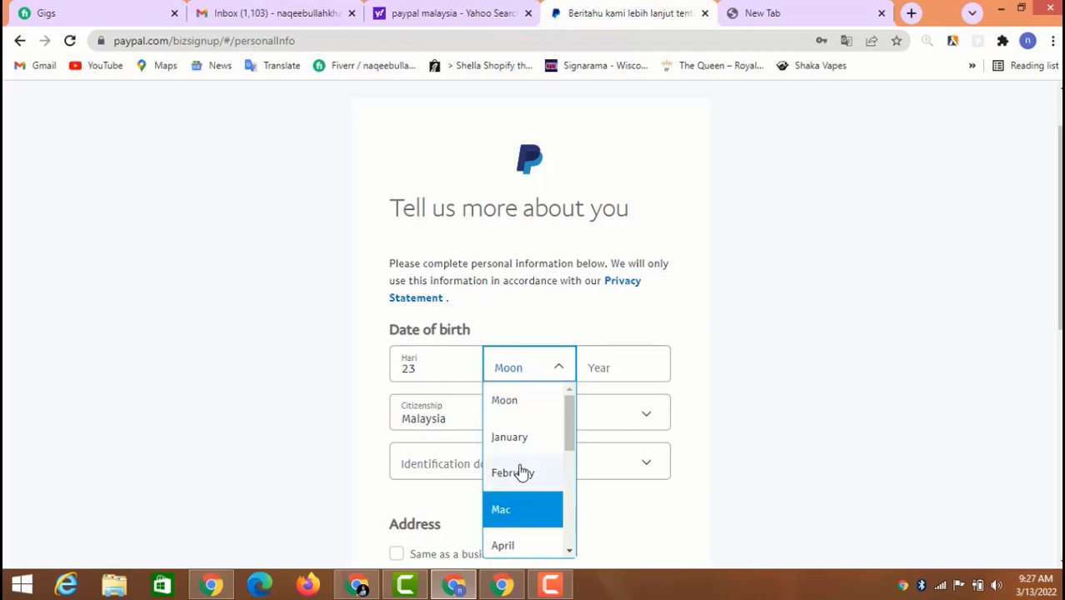
scroll(518, 468, "down", 4)
scroll(521, 469, "up", 2)
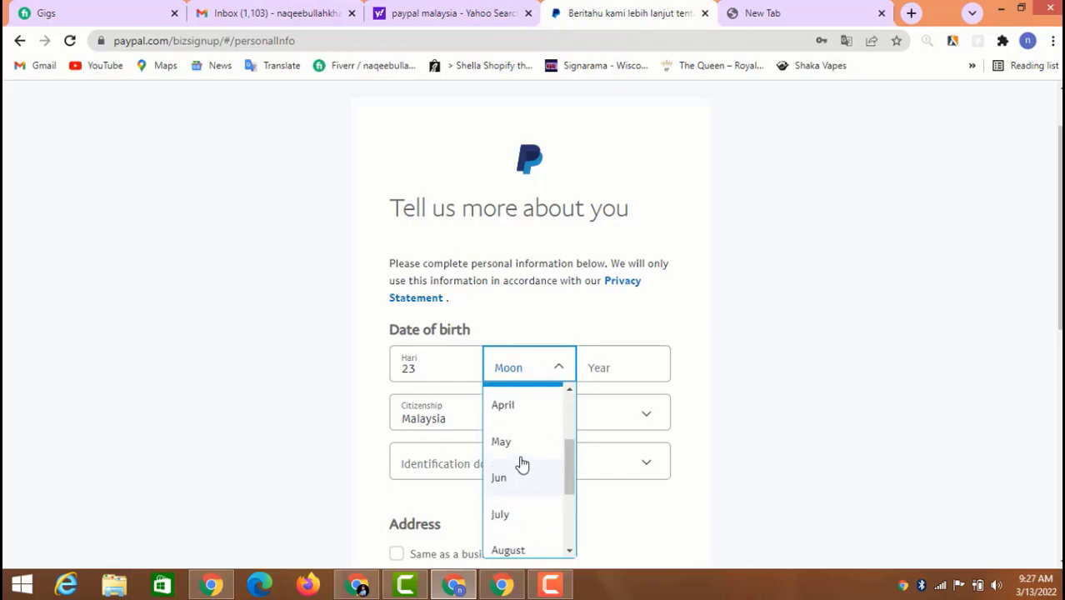
left_click(519, 441)
left_click(632, 358)
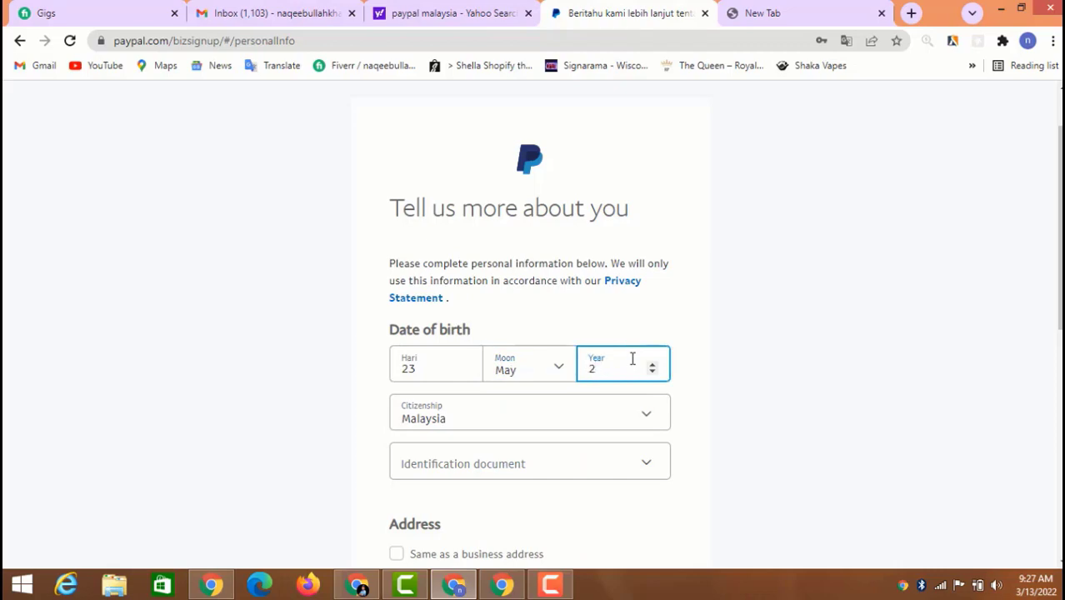
Set the citizenship to Pakistan and the identification document to National ID.
left_click(534, 414)
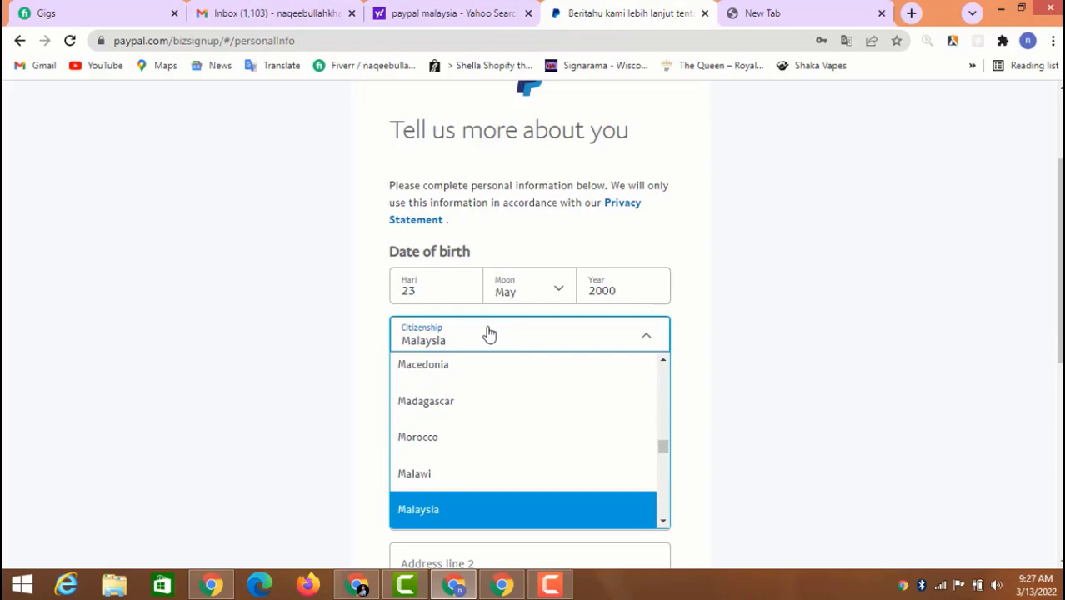
key("p")
left_click(425, 509)
left_click(579, 232)
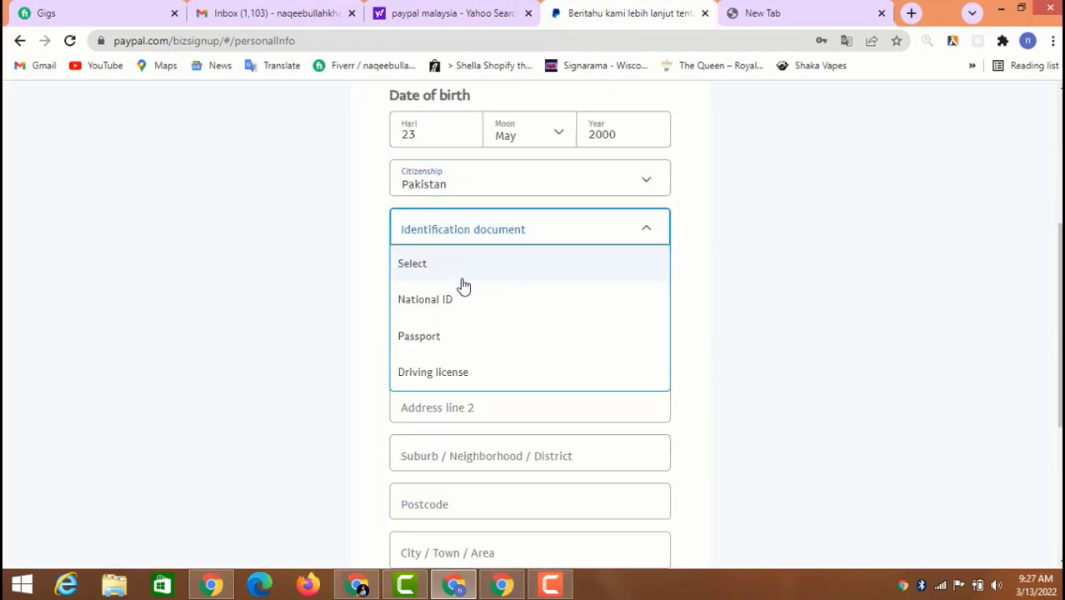
scroll(468, 277, "down", 1)
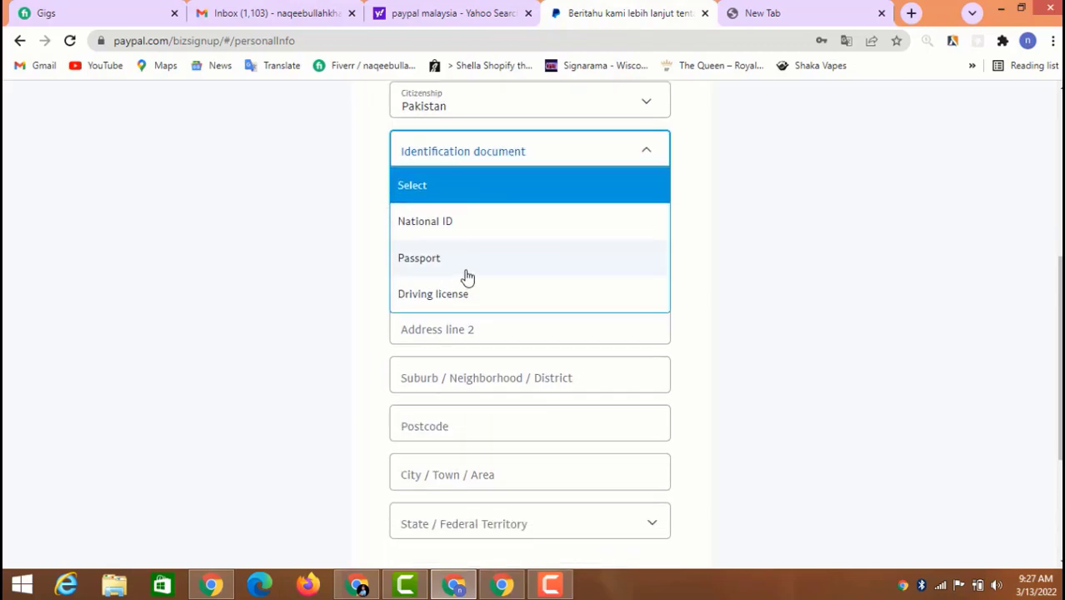
scroll(468, 277, "up", 1)
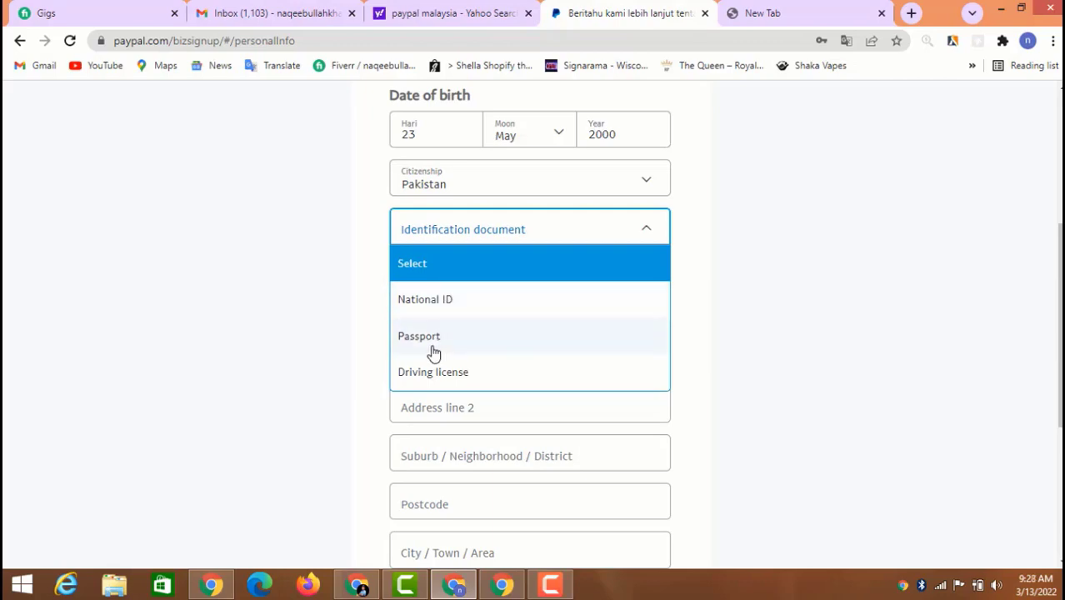
left_click(425, 299)
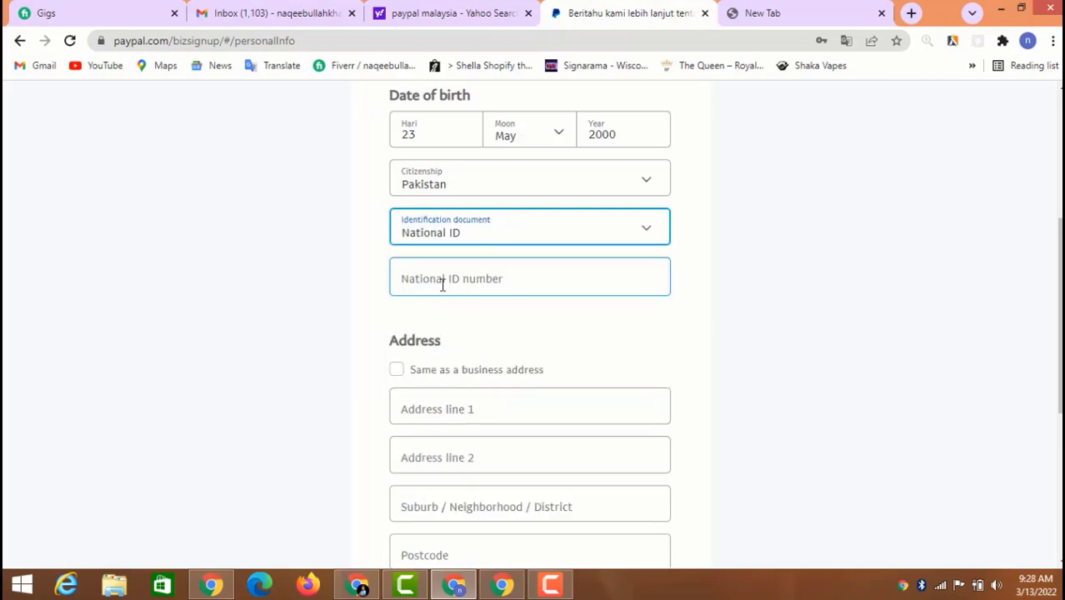
Mark the owner's personal address as the same as the business address.
left_click(453, 279)
scroll(480, 221, "up", 1)
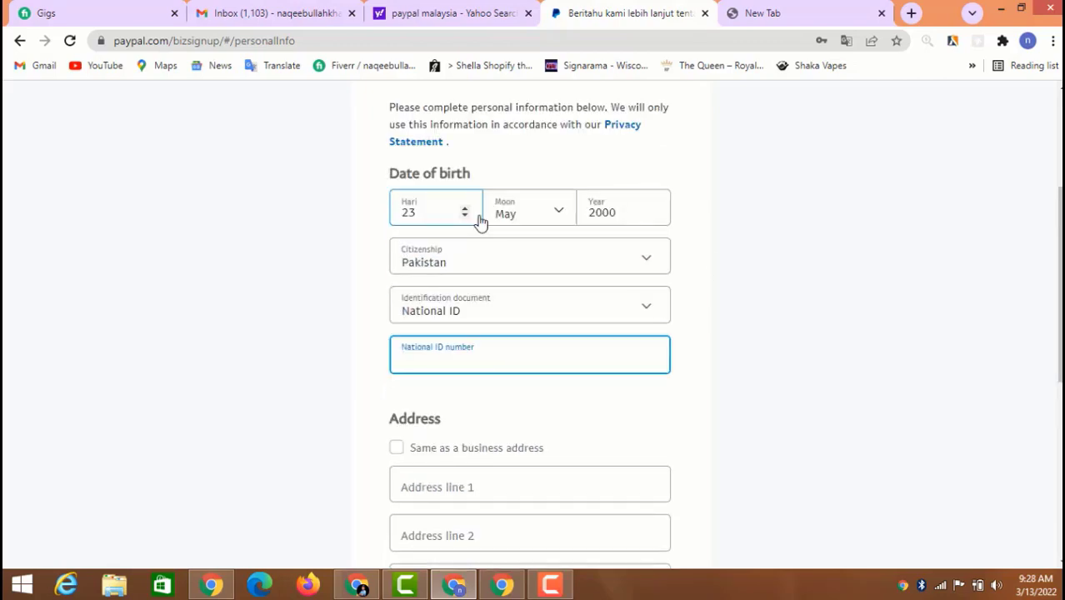
scroll(480, 242, "down", 1)
scroll(535, 278, "down", 2)
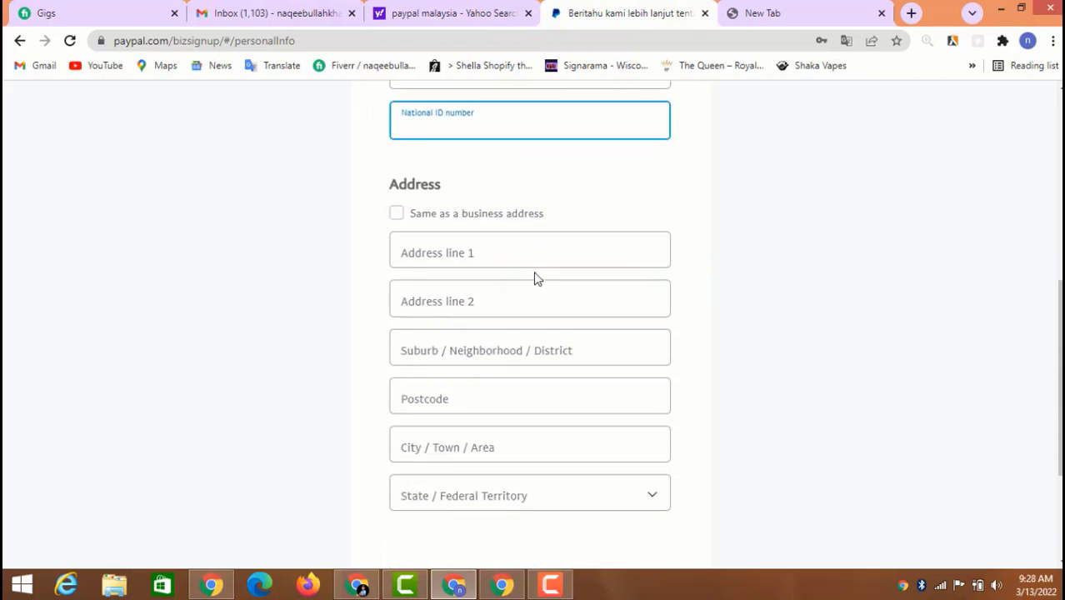
left_click(398, 214)
Enter the owner's national ID number and send the personal information form.
left_click(510, 185)
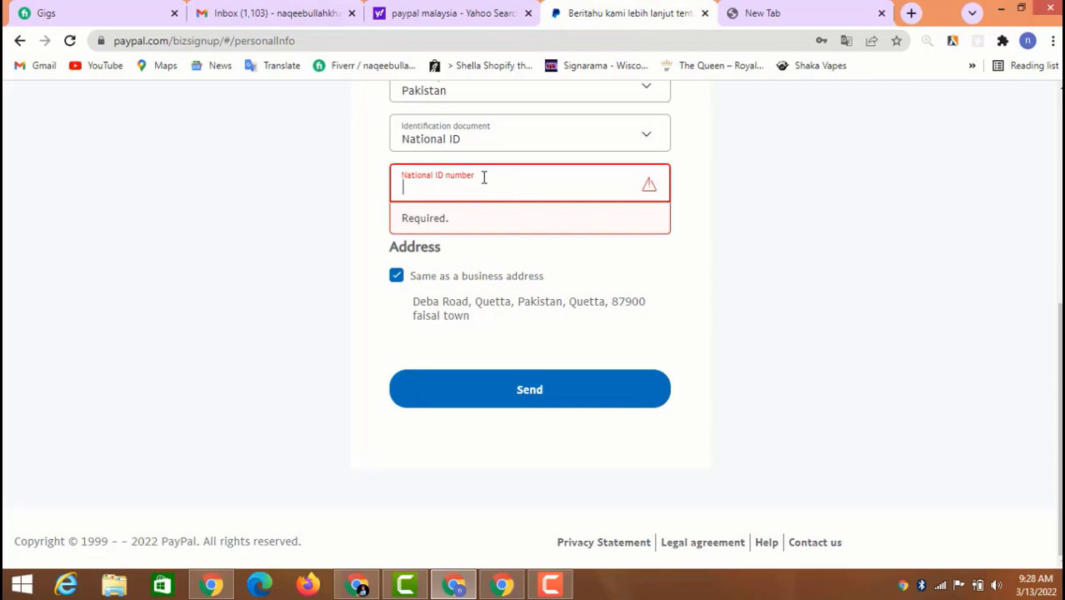
left_click(483, 177)
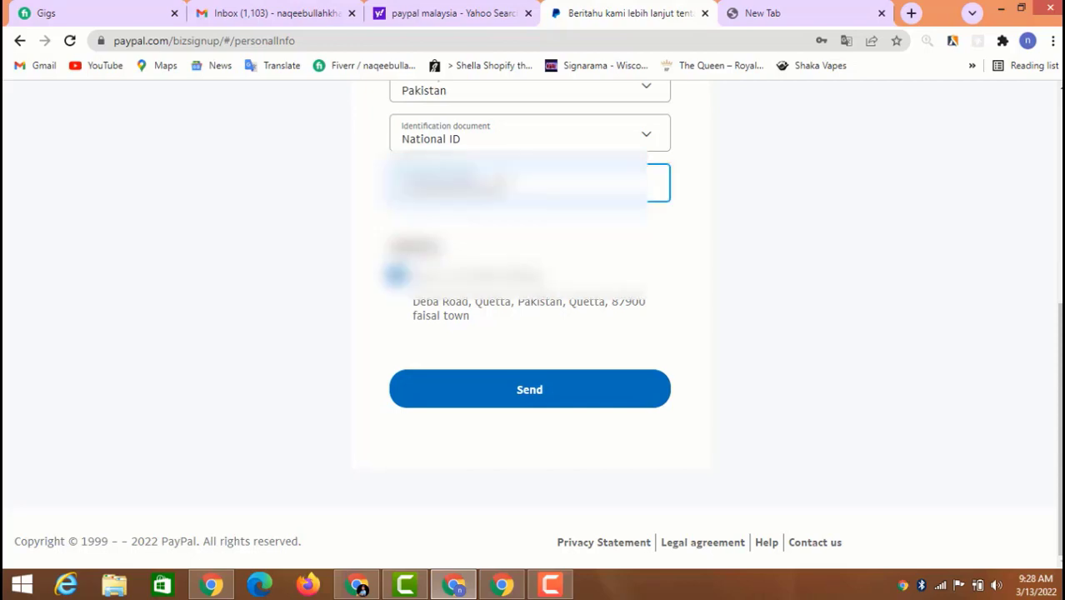
left_click(525, 391)
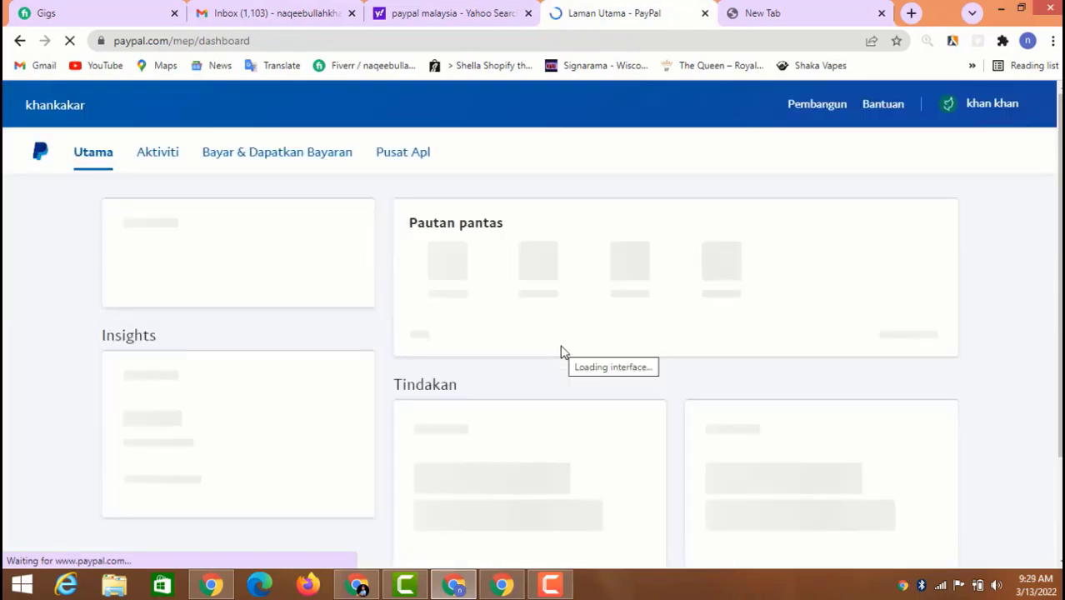
Look over the new PayPal business dashboard, including the balance, quick links, invoice form, insights and checkout setup sections.
scroll(499, 308, "down", 1)
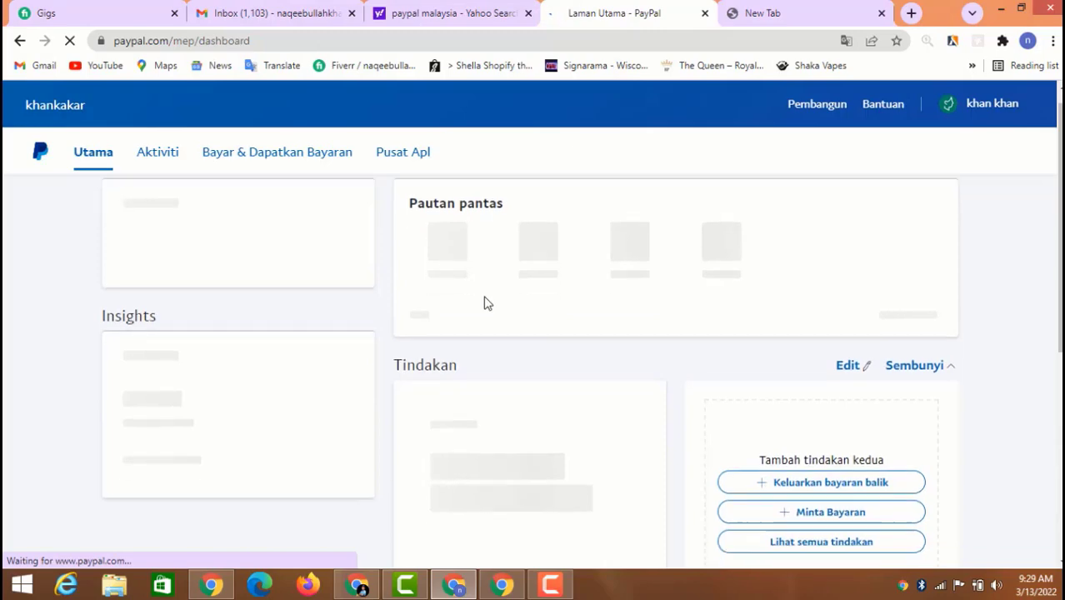
scroll(487, 303, "down", 2)
scroll(409, 292, "up", 2)
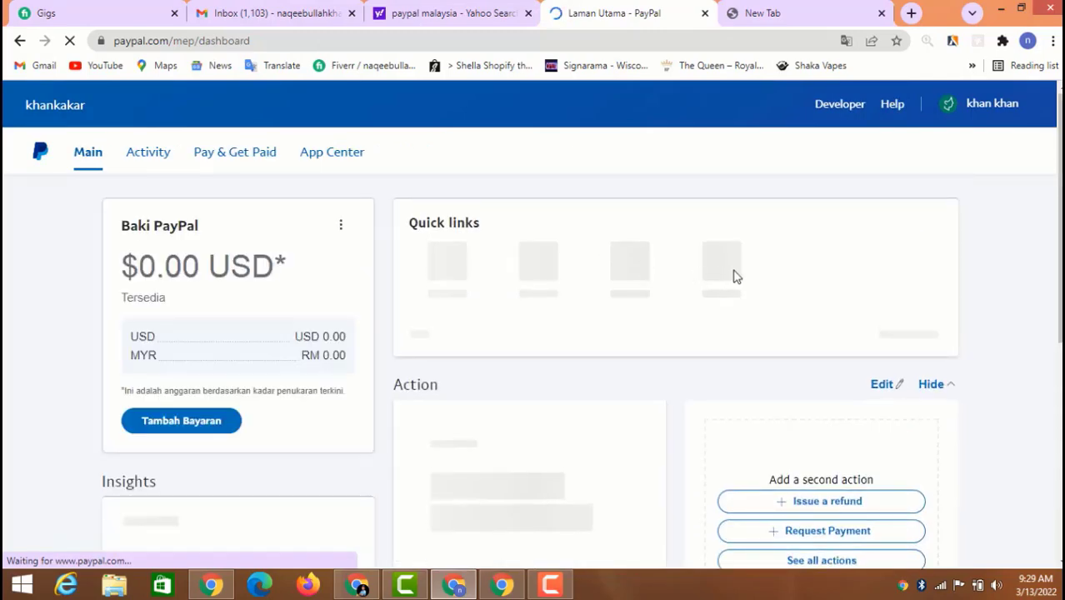
scroll(683, 292, "down", 3)
scroll(583, 309, "up", 3)
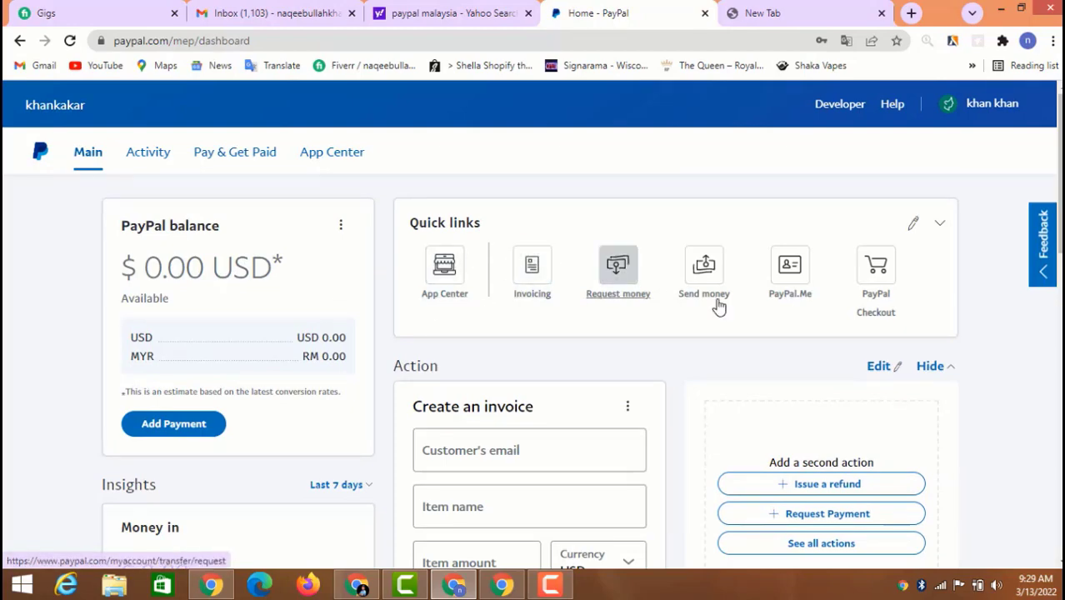
scroll(496, 310, "down", 5)
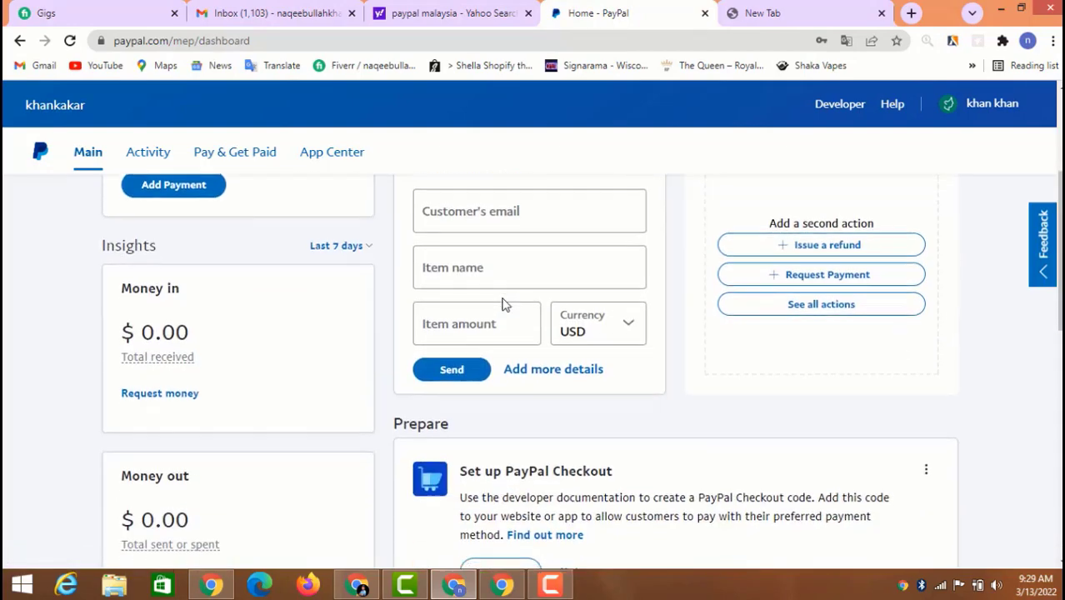
scroll(504, 305, "up", 5)
scroll(377, 295, "down", 1)
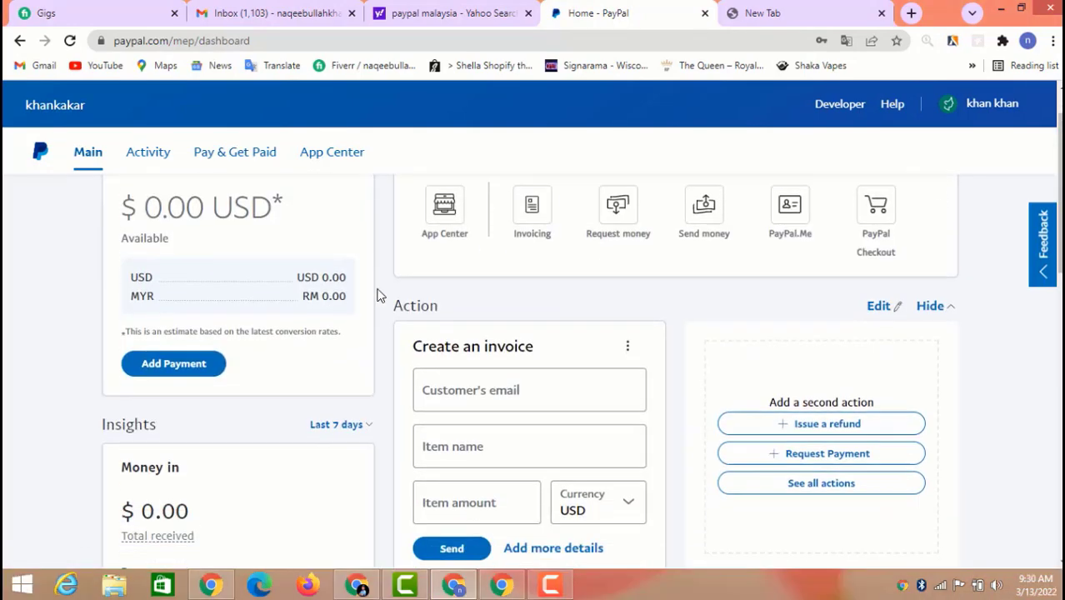
scroll(377, 295, "down", 3)
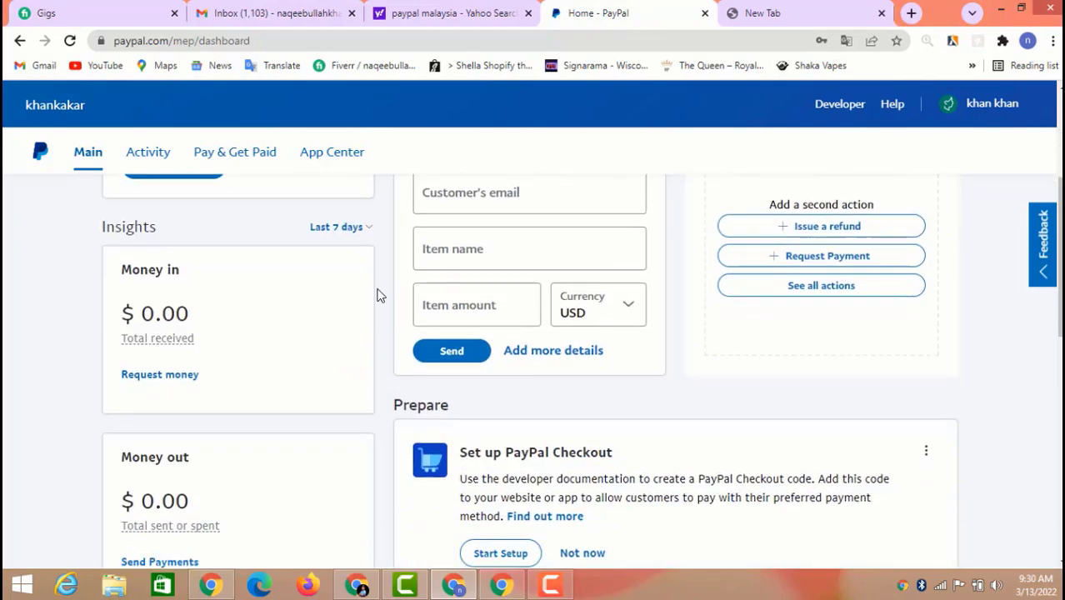
scroll(717, 309, "up", 5)
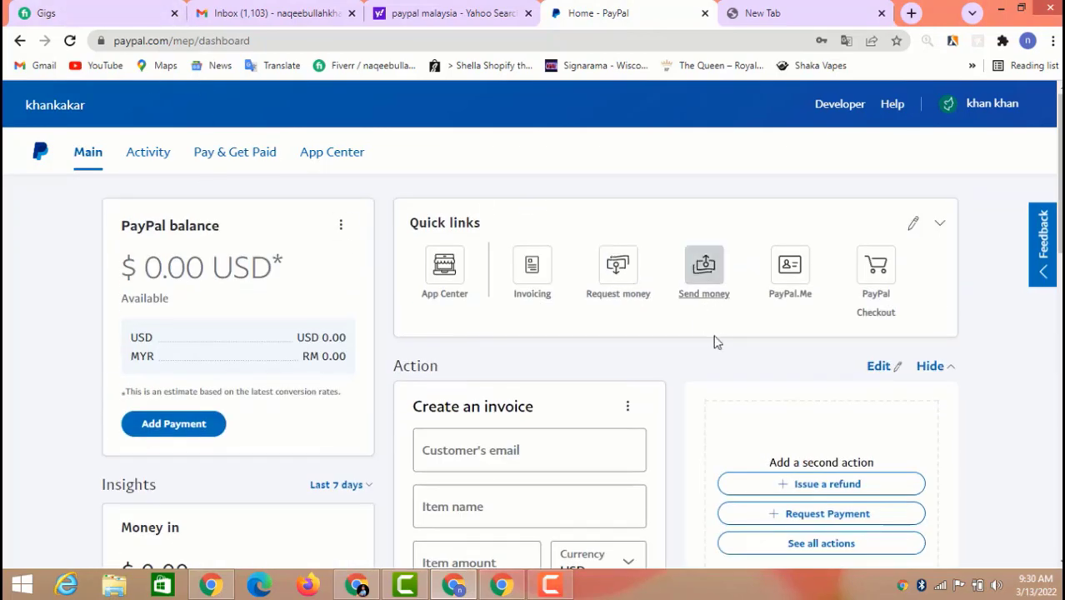
scroll(667, 333, "down", 3)
scroll(599, 355, "down", 1)
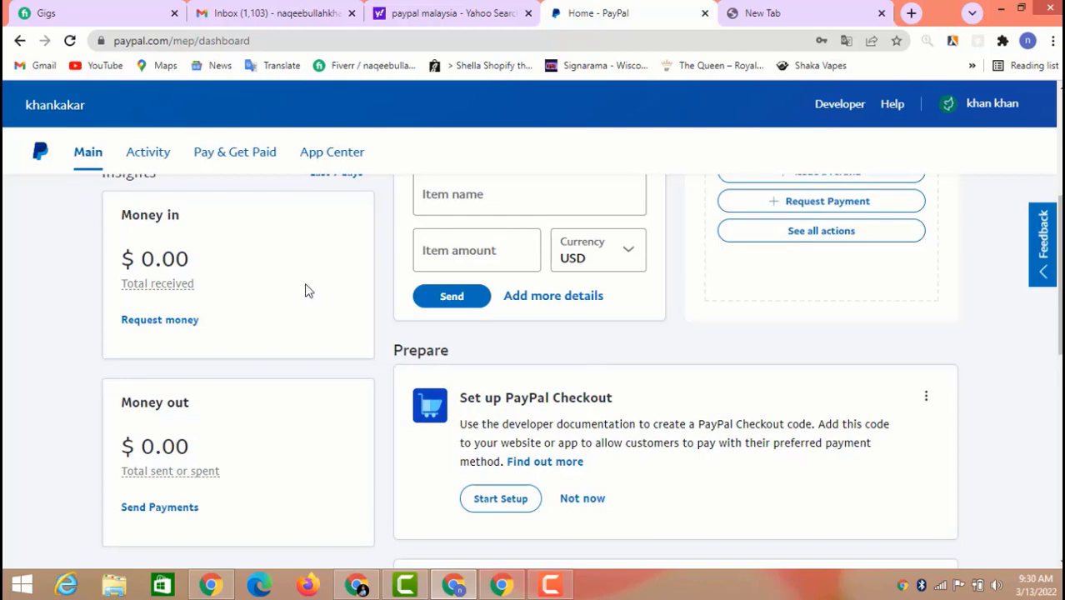
scroll(305, 290, "down", 3)
Switch to the Shopify store's payment settings and start activating PayPal Express Checkout.
left_click(210, 584)
left_click(88, 12)
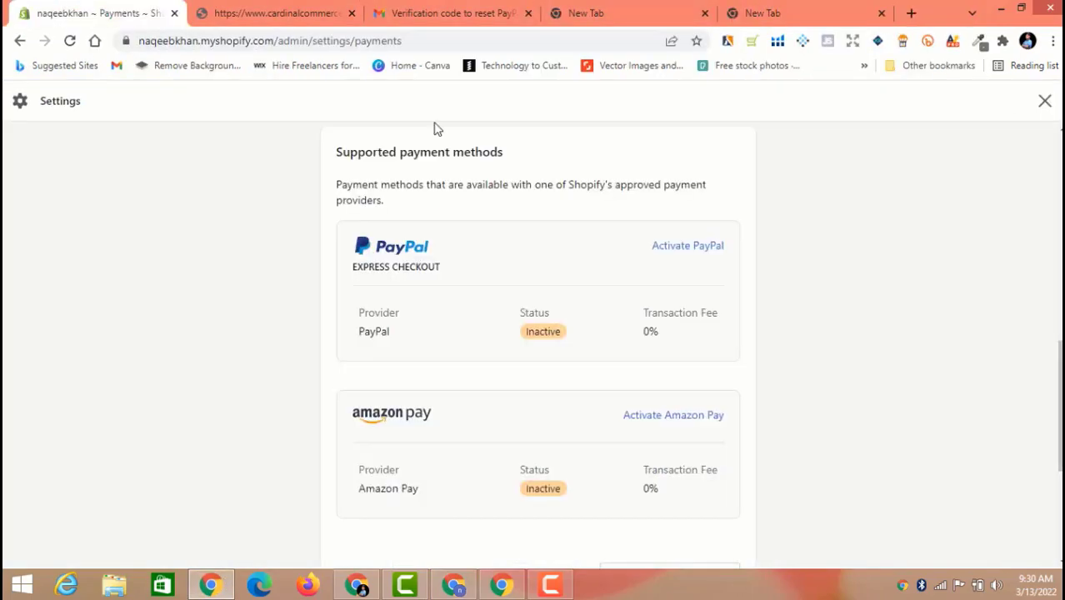
scroll(768, 399, "up", 8)
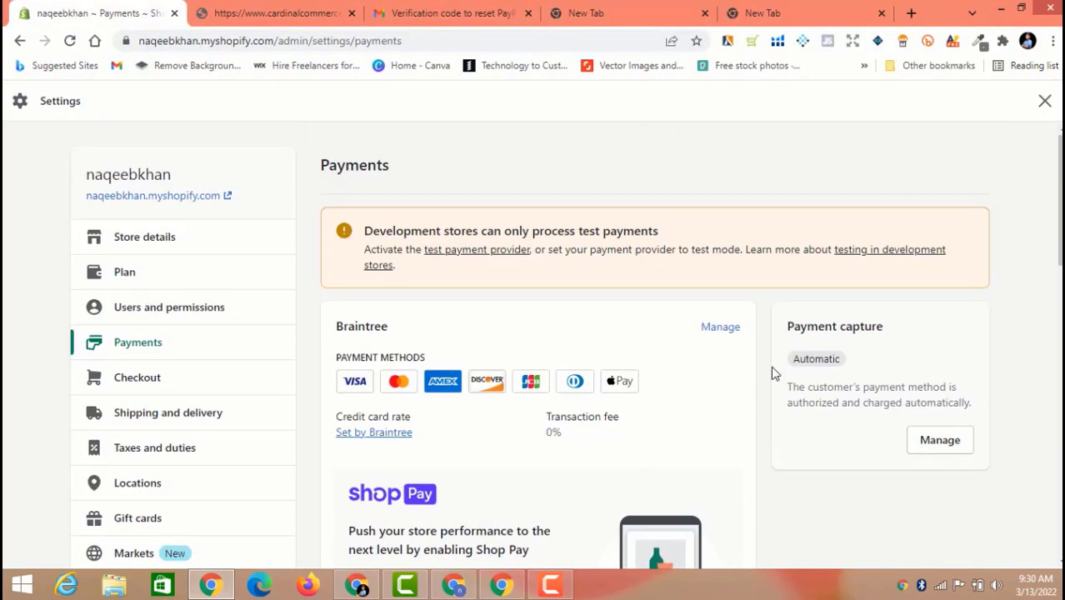
scroll(767, 369, "down", 6)
scroll(712, 319, "down", 5)
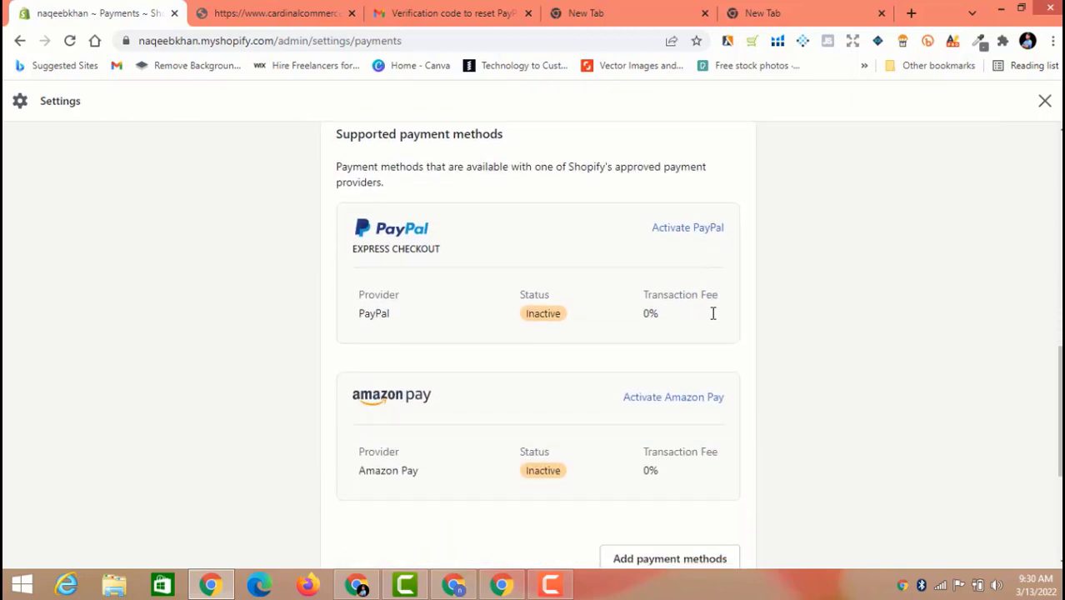
scroll(712, 319, "up", 3)
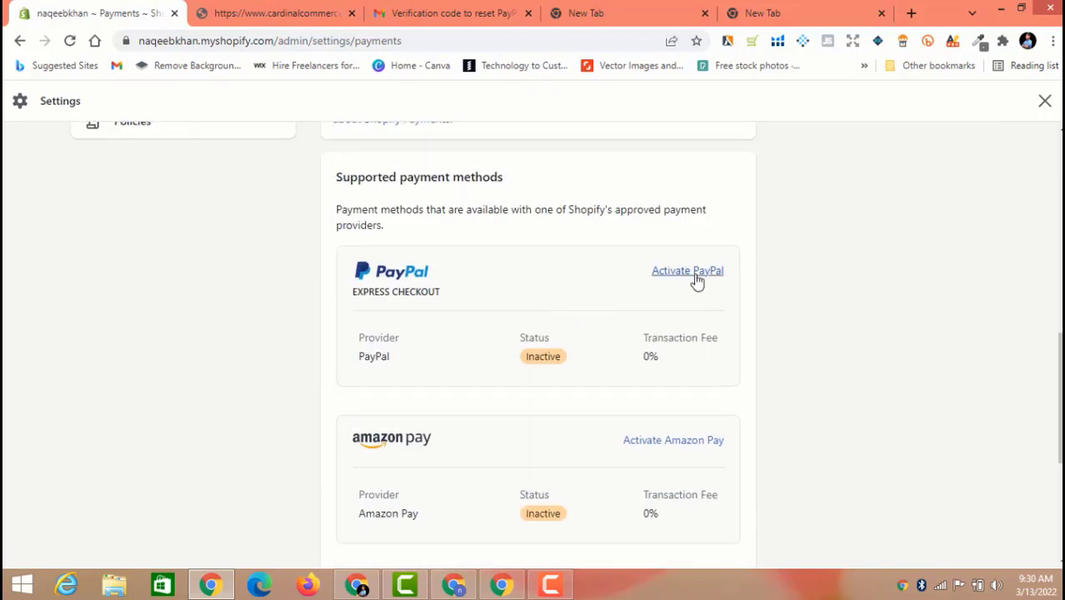
left_click(710, 276)
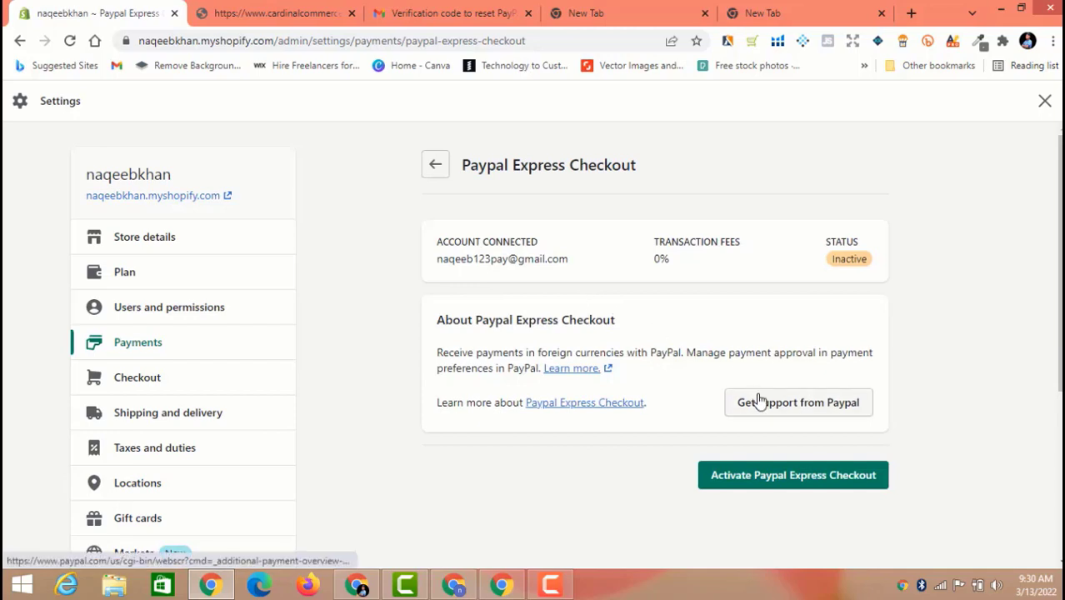
scroll(755, 402, "down", 1)
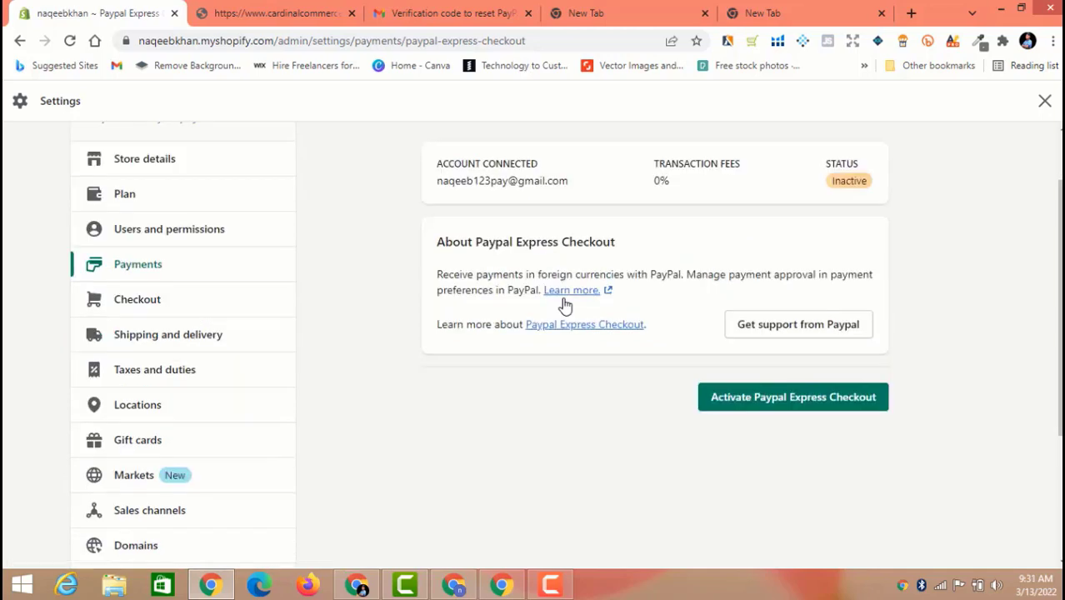
left_click(774, 405)
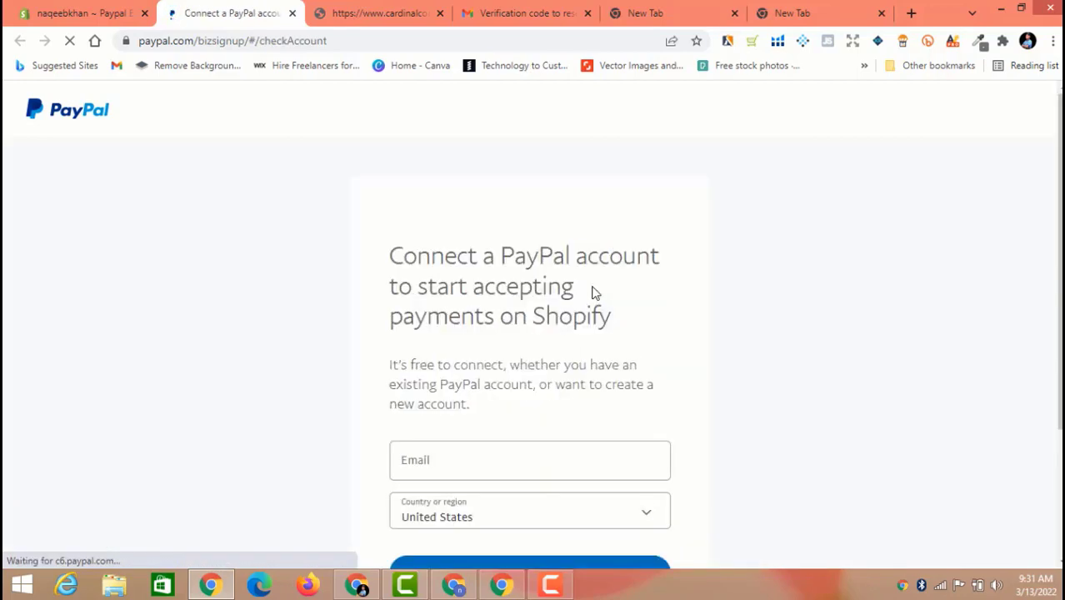
Enter the PayPal account's e-mail in the form for connecting to Shopify and continue.
scroll(593, 291, "down", 1)
left_click(443, 301)
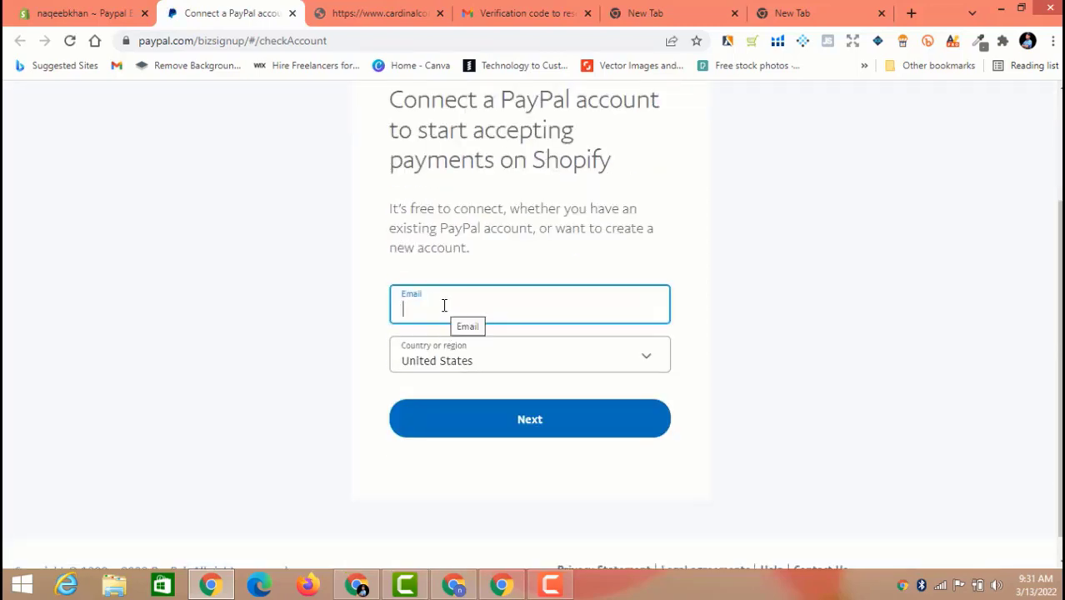
key("ctrl+v")
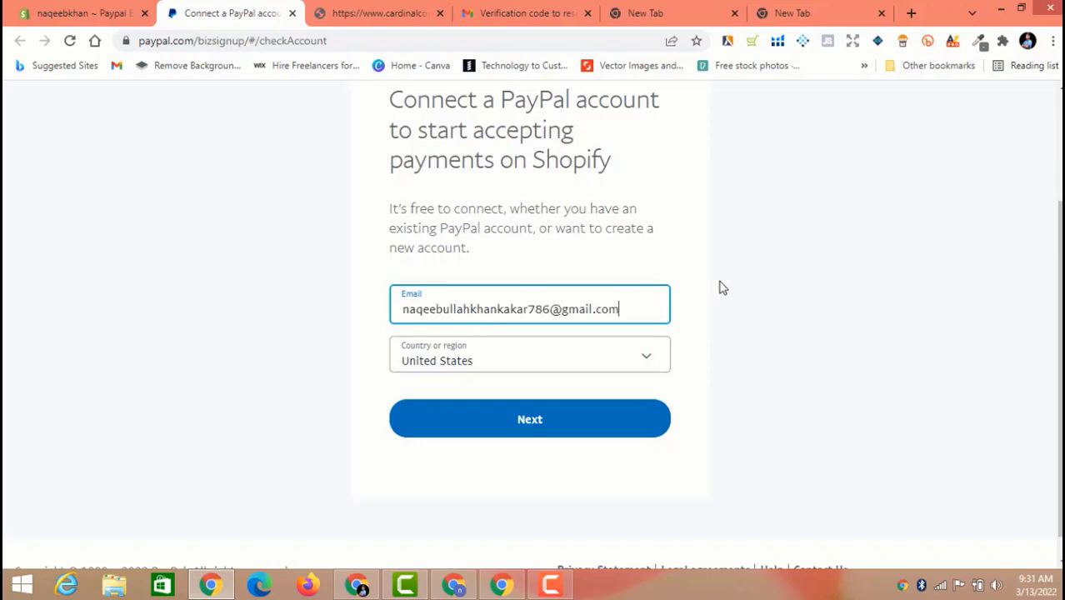
left_click(741, 302)
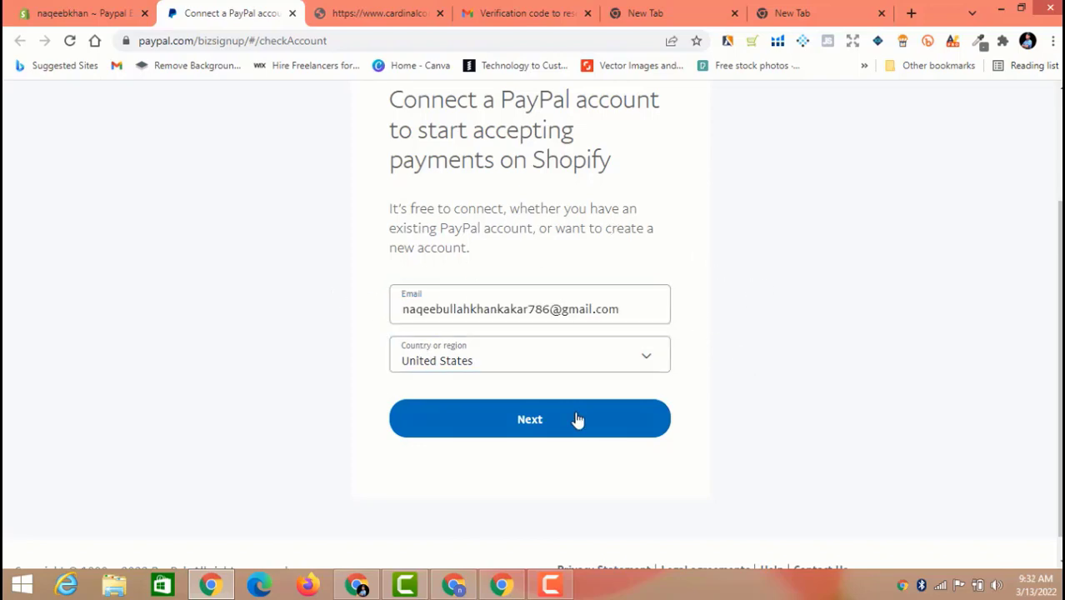
left_click(515, 420)
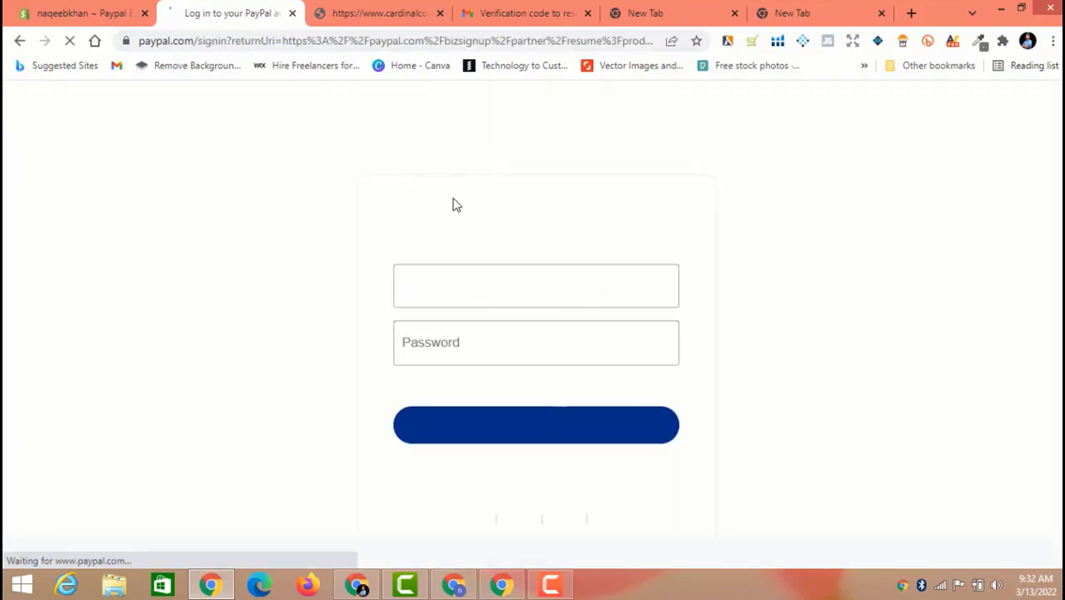
Paste the PayPal account password and log in.
left_click(454, 337)
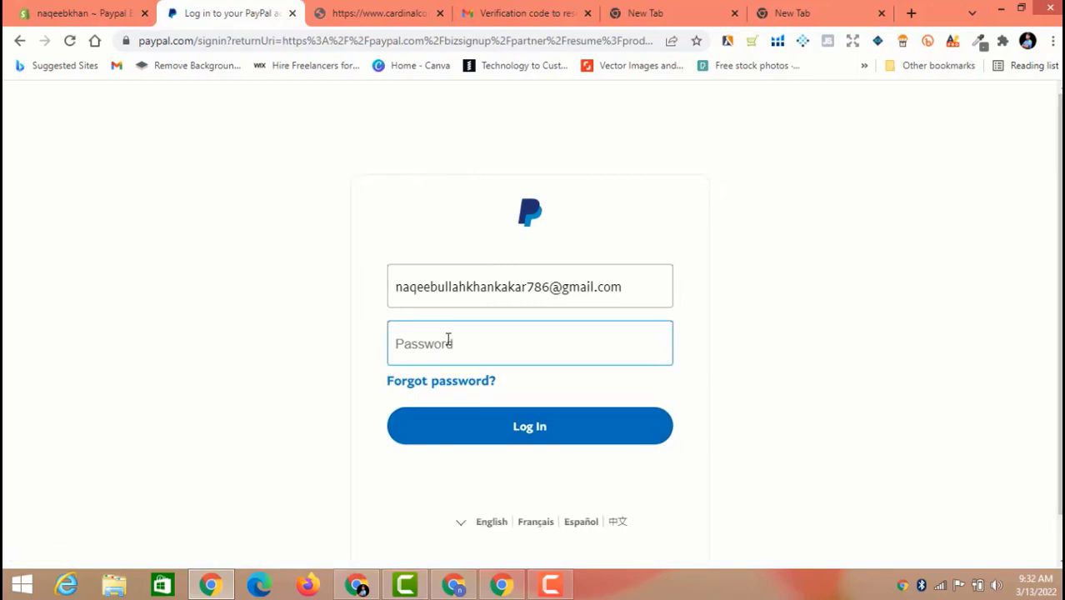
left_click(448, 339)
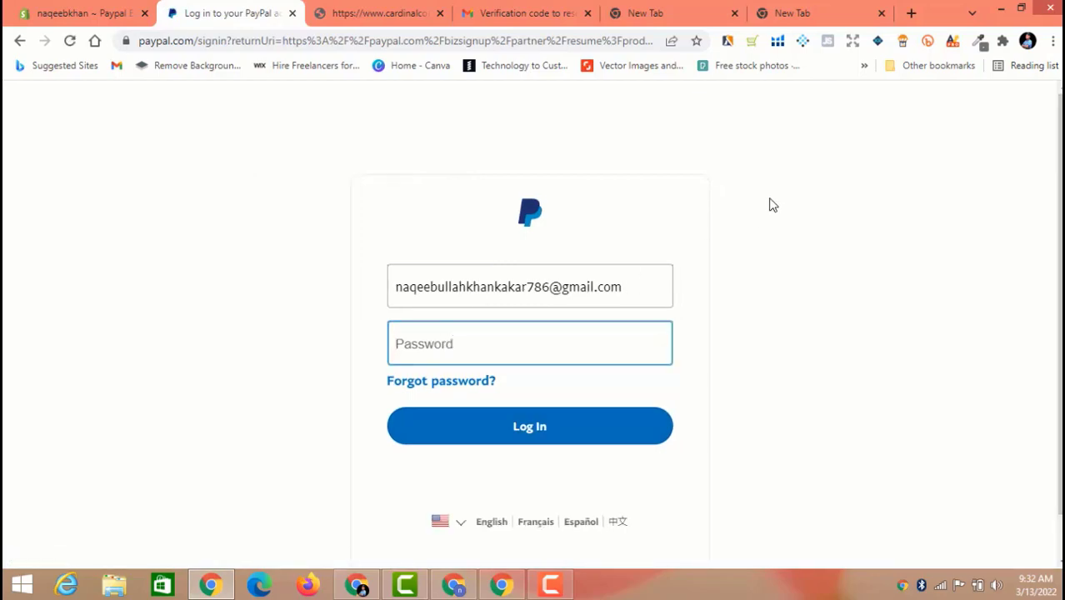
right_click(460, 345)
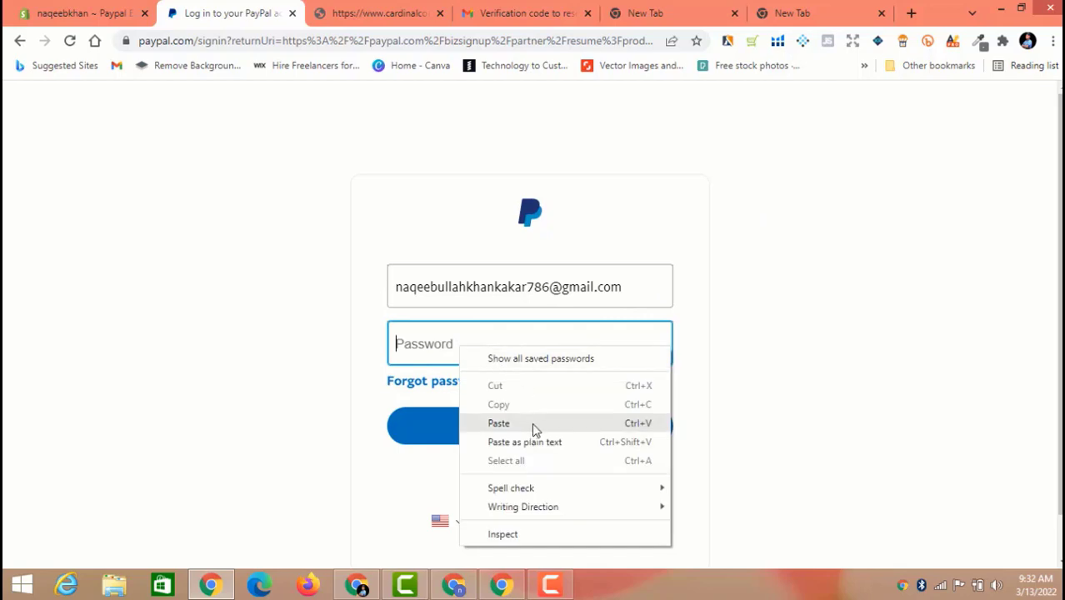
left_click(533, 423)
left_click(509, 428)
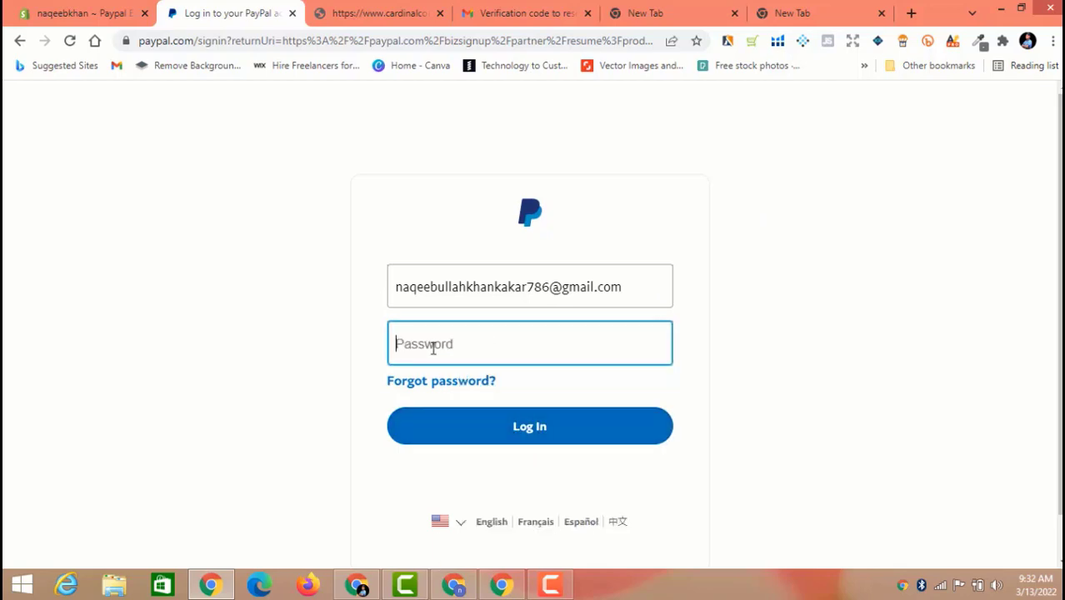
right_click(461, 346)
left_click(511, 429)
left_click(527, 428)
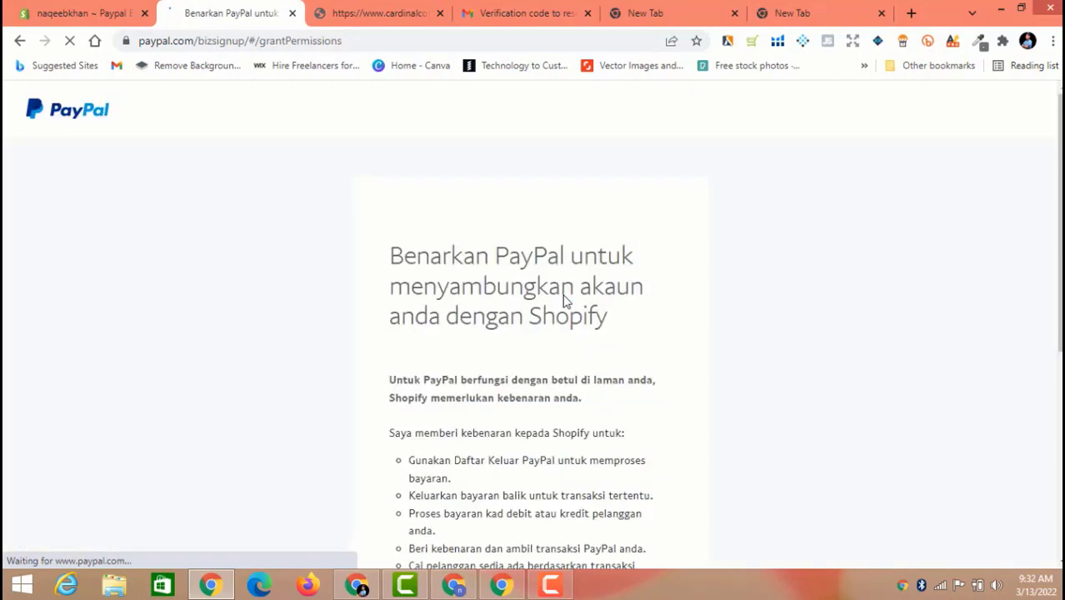
Agree to give Shopify permission to connect with the PayPal account and return to Shopify.
scroll(564, 302, "down", 5)
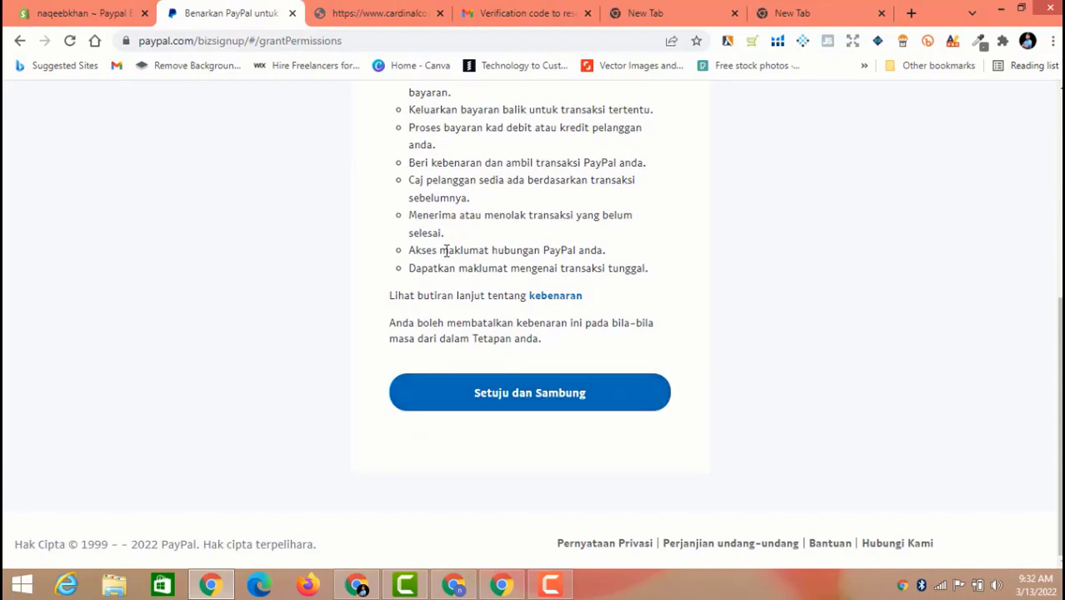
left_click(528, 397)
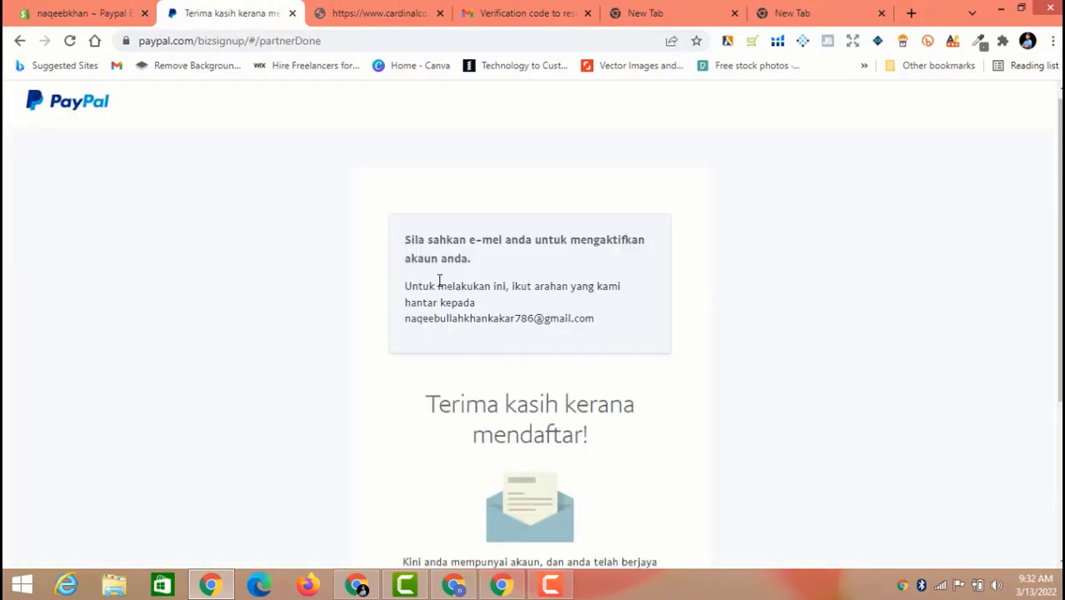
scroll(439, 281, "down", 2)
left_click(518, 487)
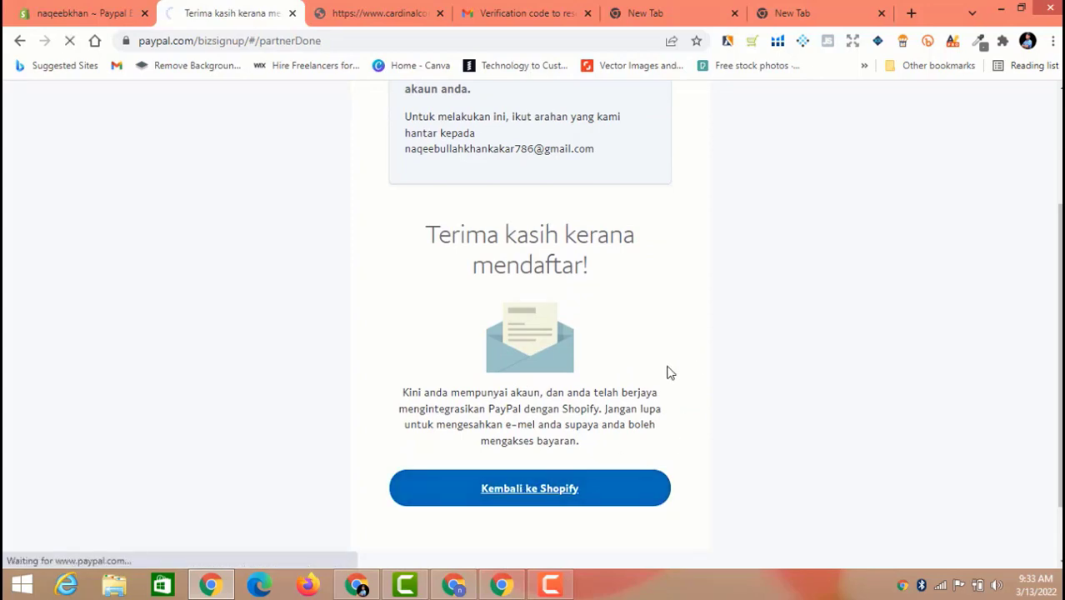
scroll(616, 304, "up", 2)
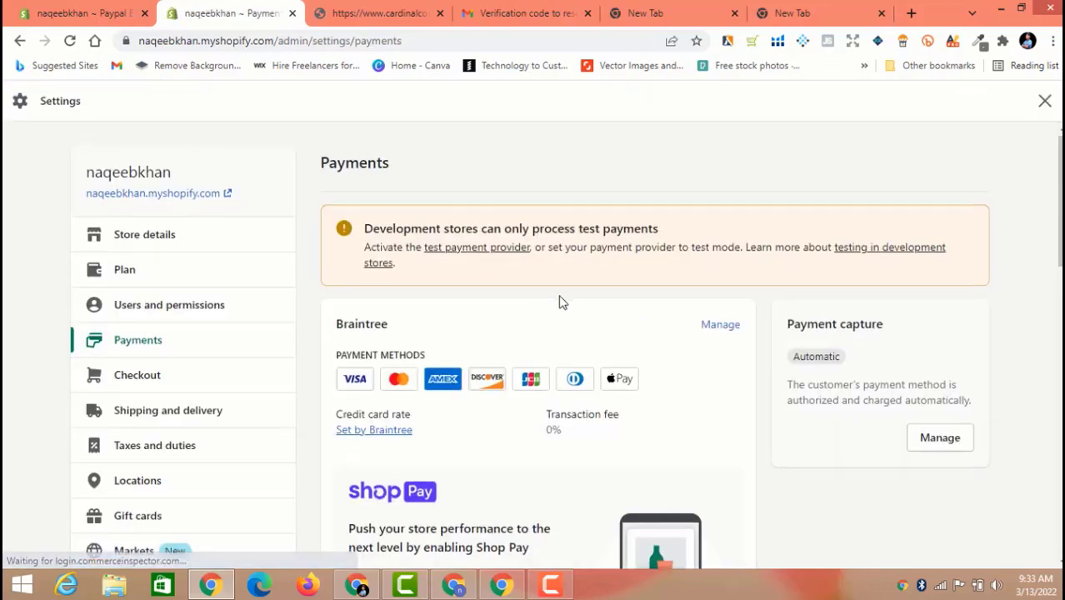
Check the Braintree and PayPal entries in the payment settings, including the PayPal Express Checkout account details, and return to the payments overview.
scroll(556, 306, "down", 4)
scroll(560, 302, "up", 2)
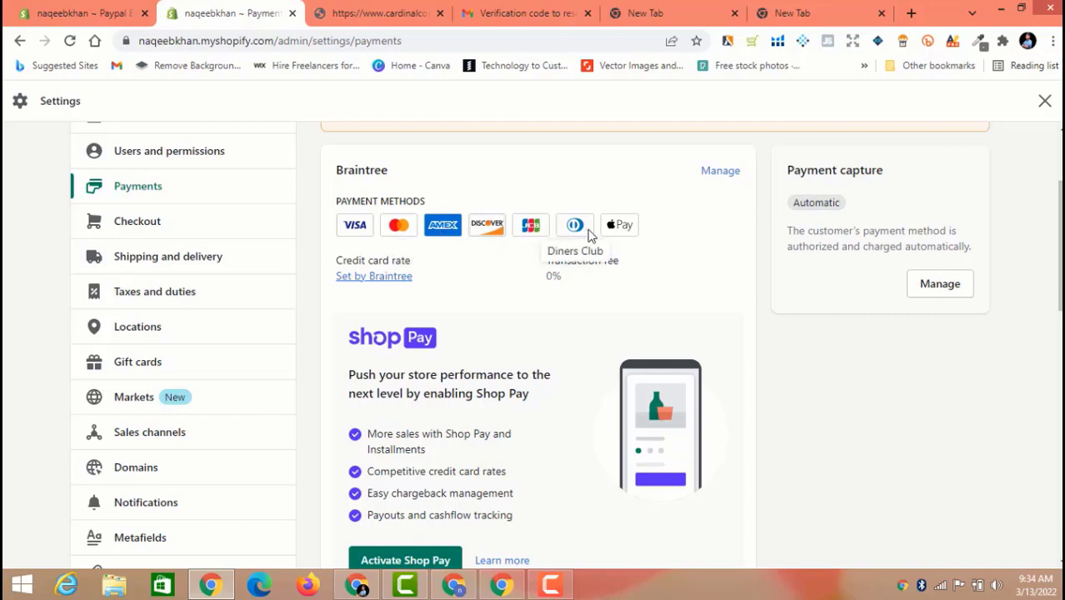
scroll(592, 238, "down", 6)
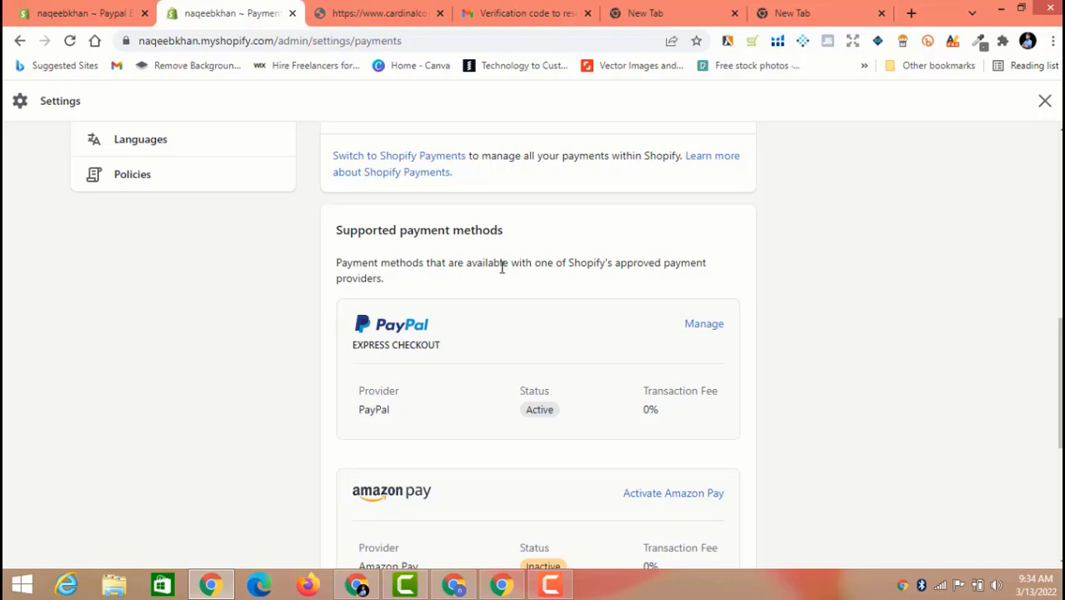
left_click(704, 326)
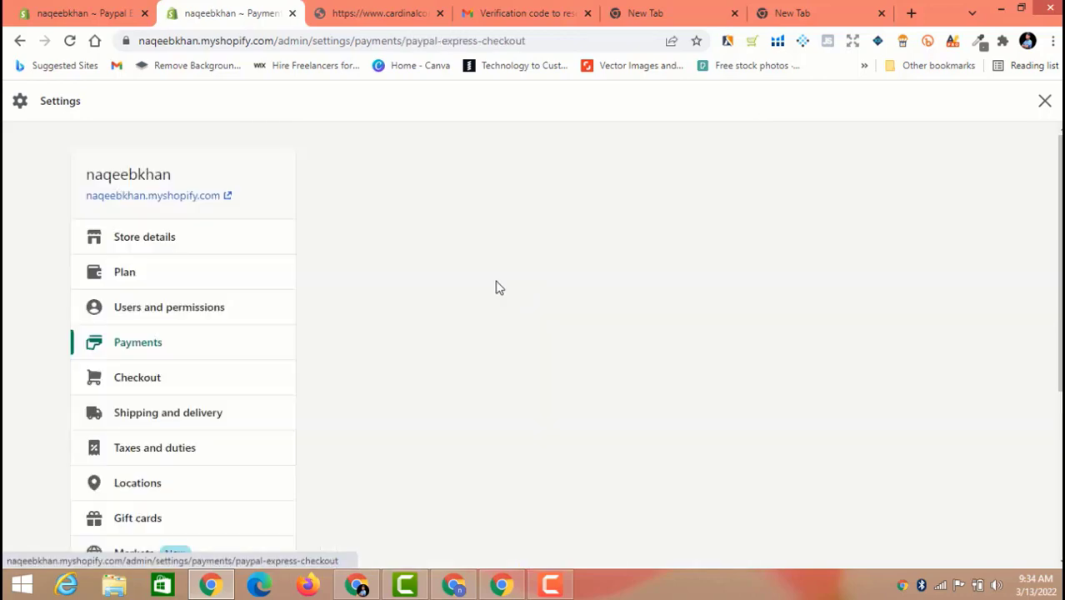
scroll(541, 292, "down", 1)
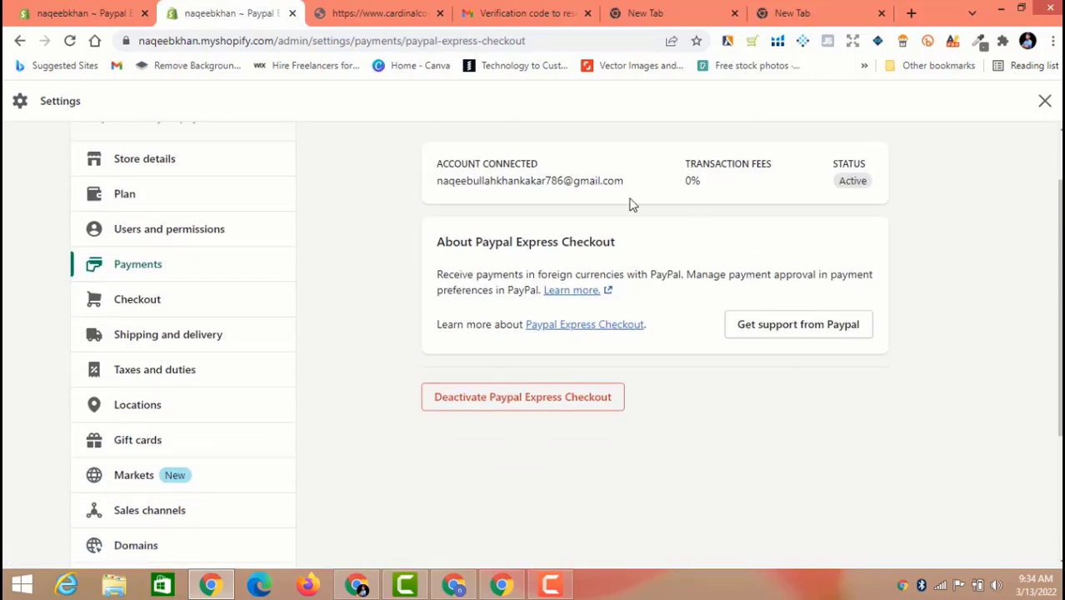
scroll(524, 208, "up", 1)
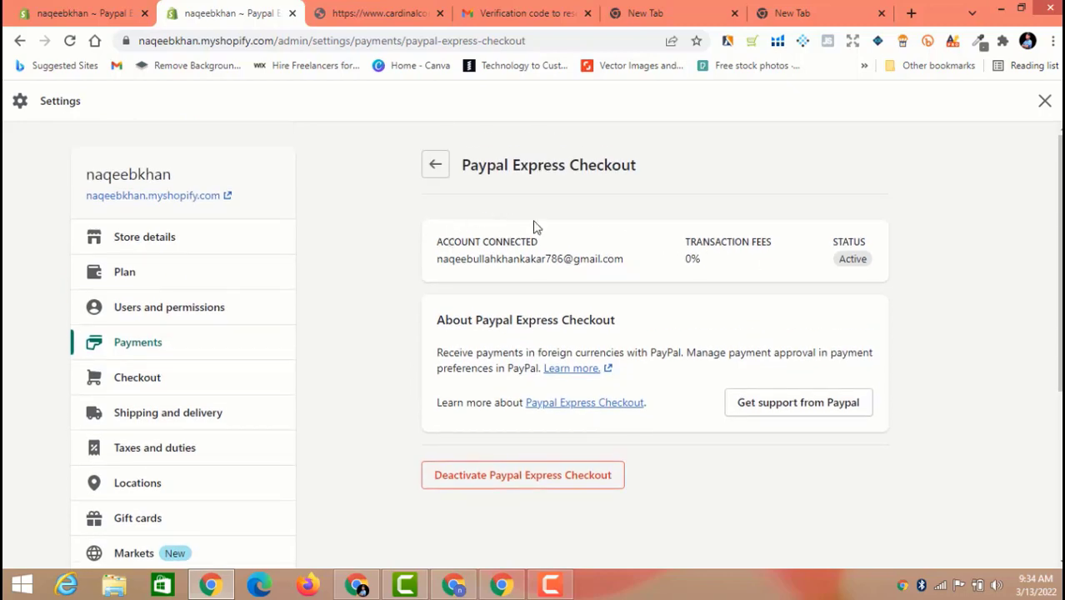
left_click(434, 171)
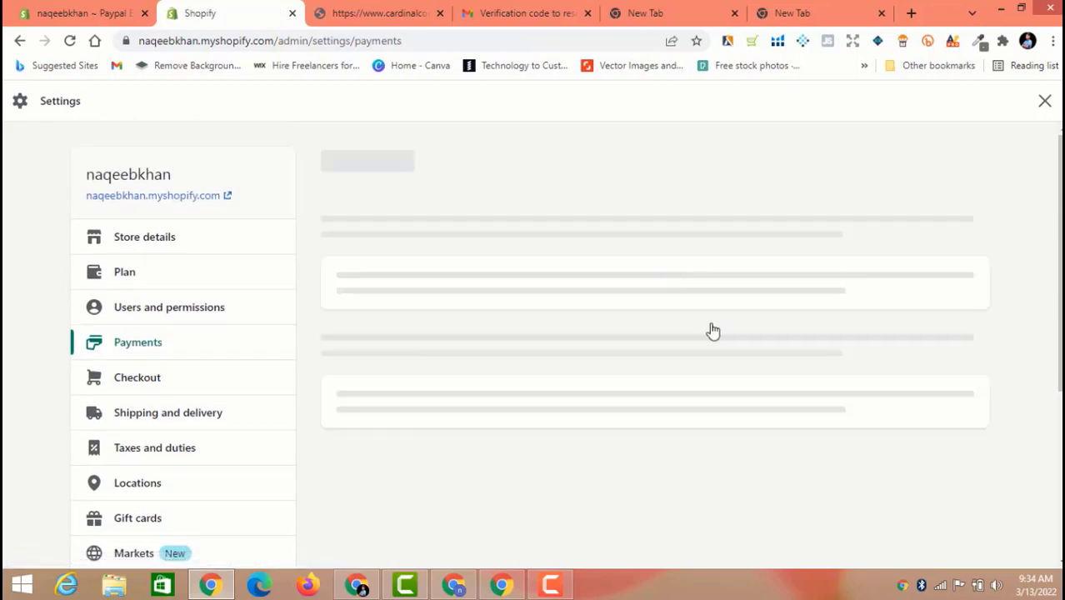
scroll(666, 320, "down", 2)
scroll(667, 321, "down", 5)
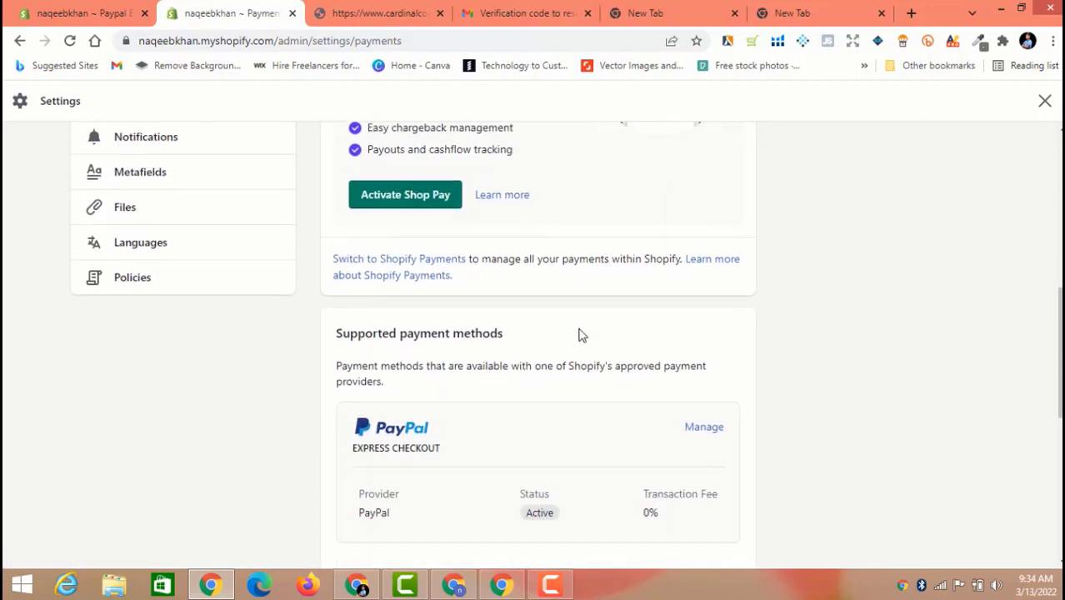
Review the payment settings, from Braintree and Shop Pay through the supported payment methods to the manual payment methods.
scroll(500, 309, "down", 1)
scroll(476, 302, "up", 6)
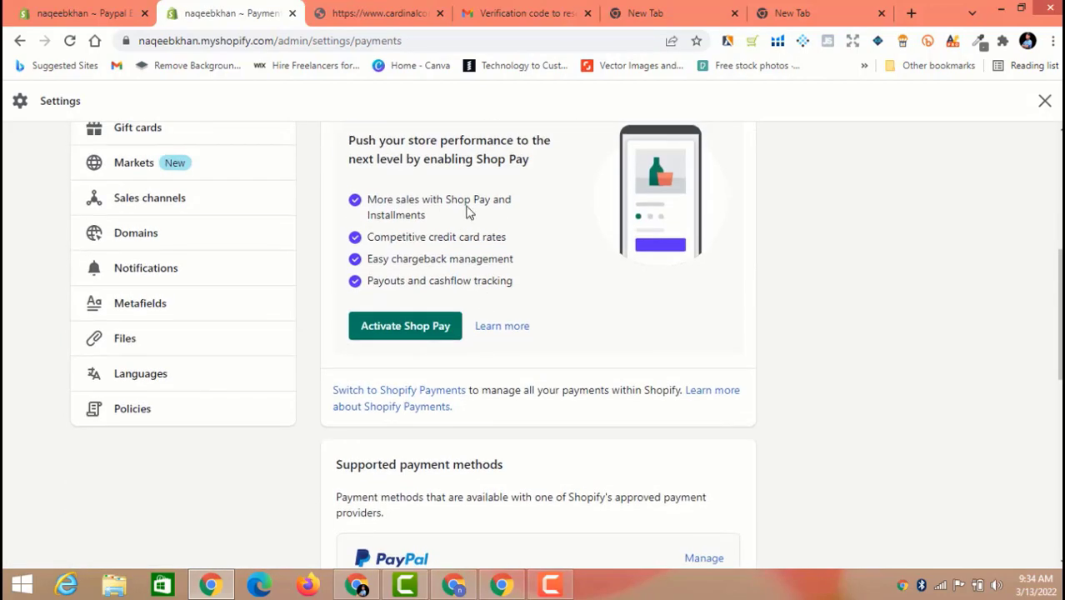
scroll(522, 286, "up", 2)
scroll(625, 306, "down", 2)
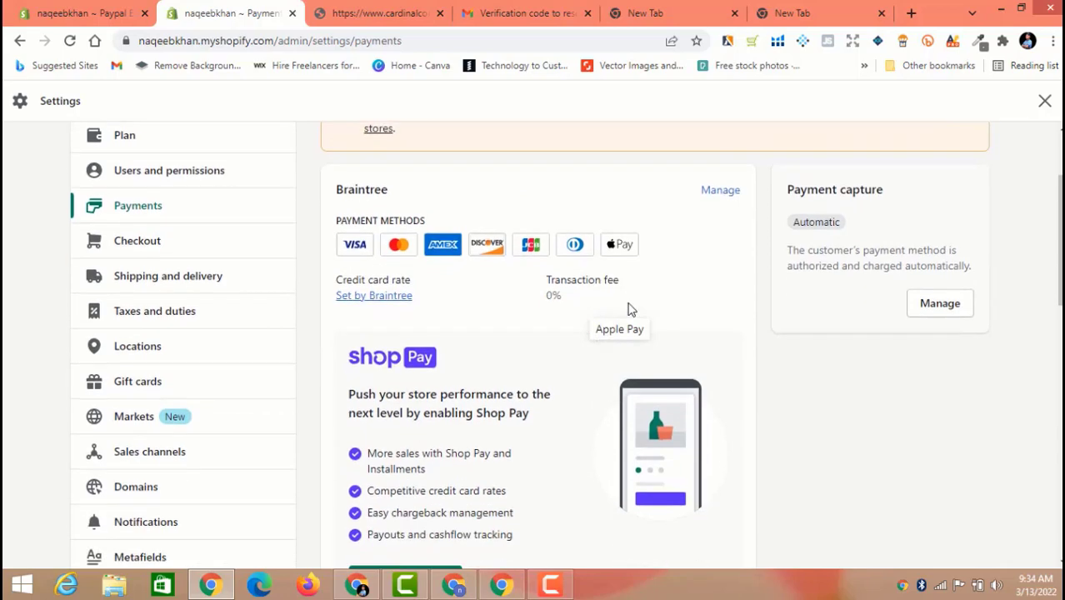
scroll(631, 310, "down", 5)
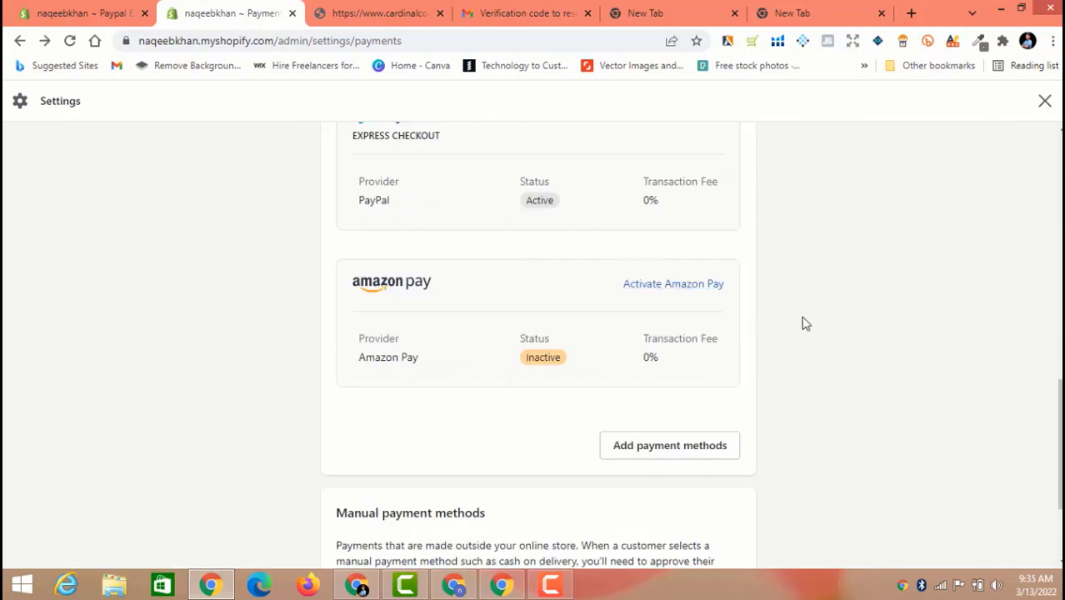
scroll(783, 327, "up", 1)
scroll(772, 330, "down", 3)
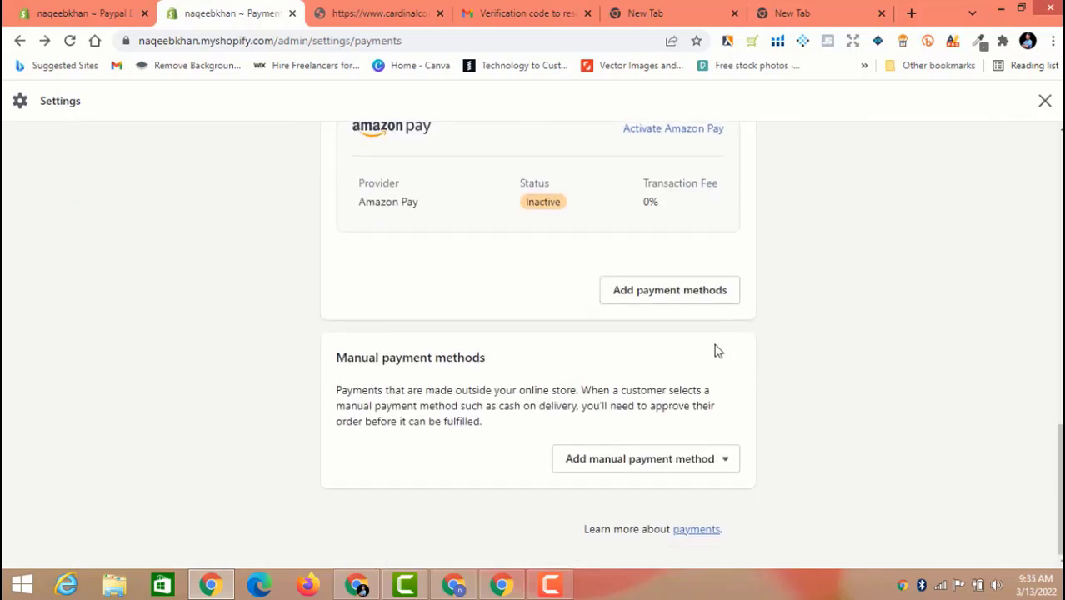
scroll(583, 334, "up", 3)
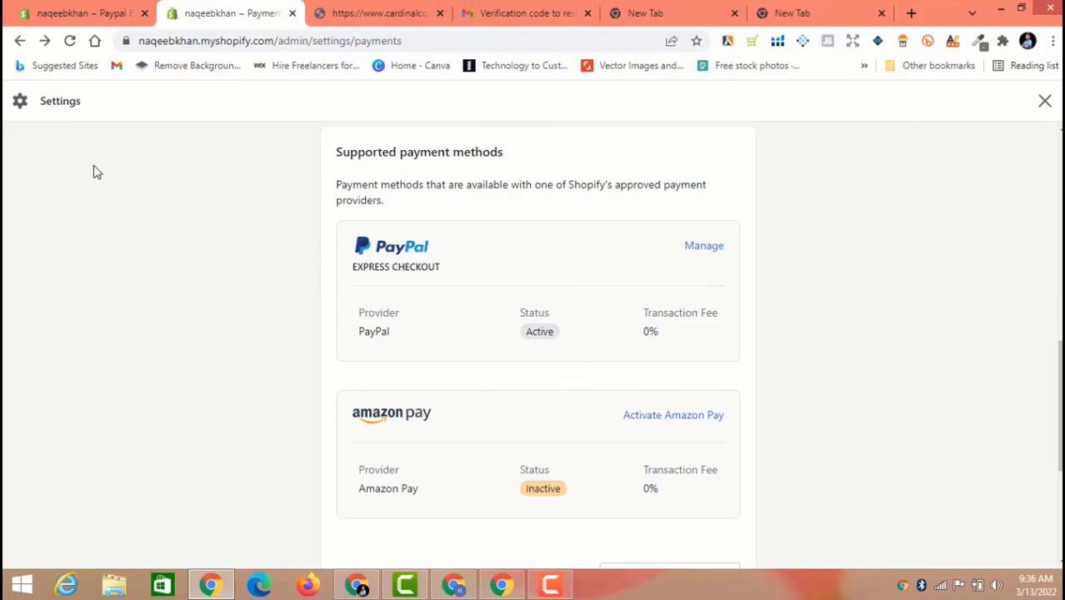
Close the PayPal Express Checkout settings and view the online store, opening the 6PCS Adaptable Lid Silicone Cover product page.
left_click(60, 10)
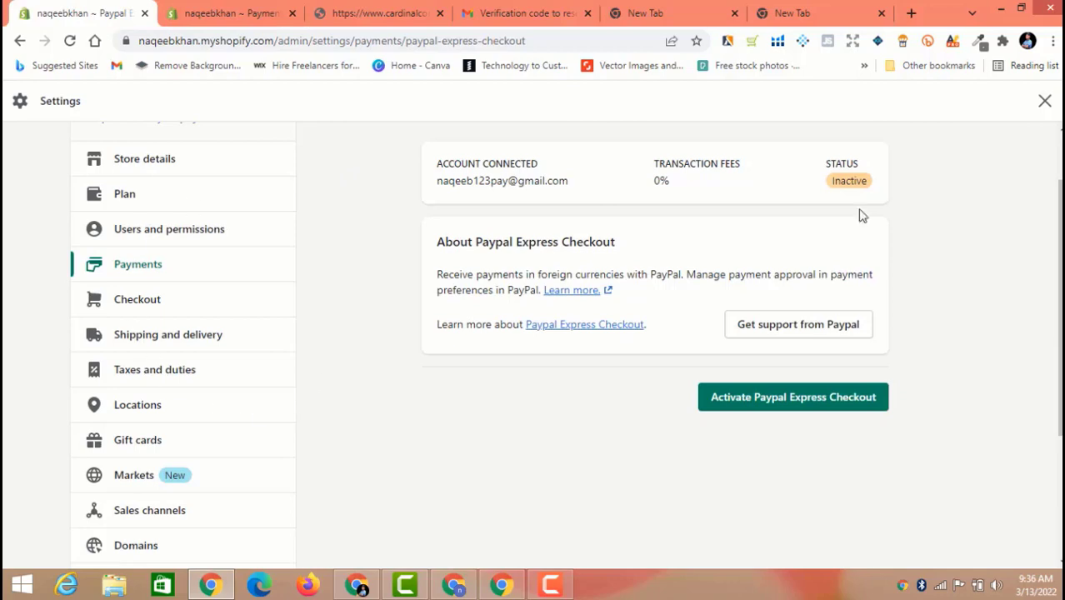
left_click(1046, 102)
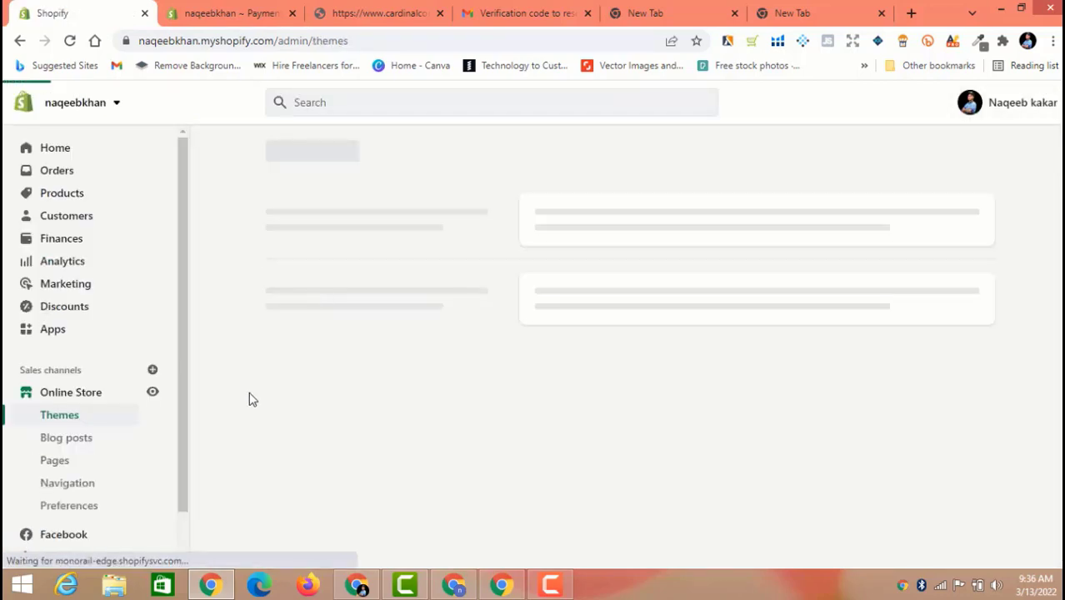
left_click(151, 394)
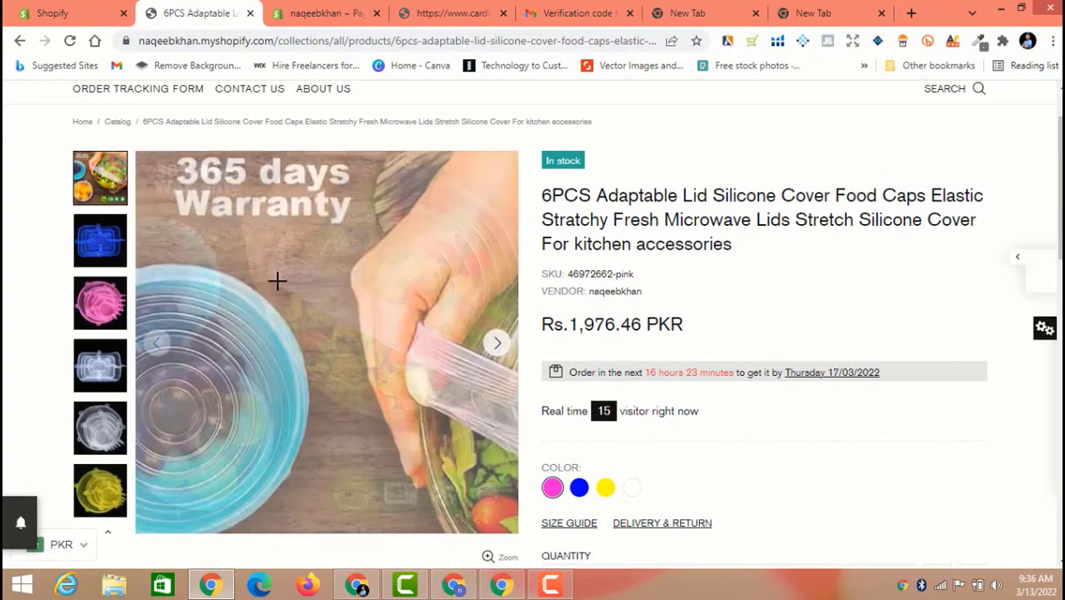
Examine the silicone cover product page for its price, purchase options and available payment methods.
scroll(283, 280, "down", 5)
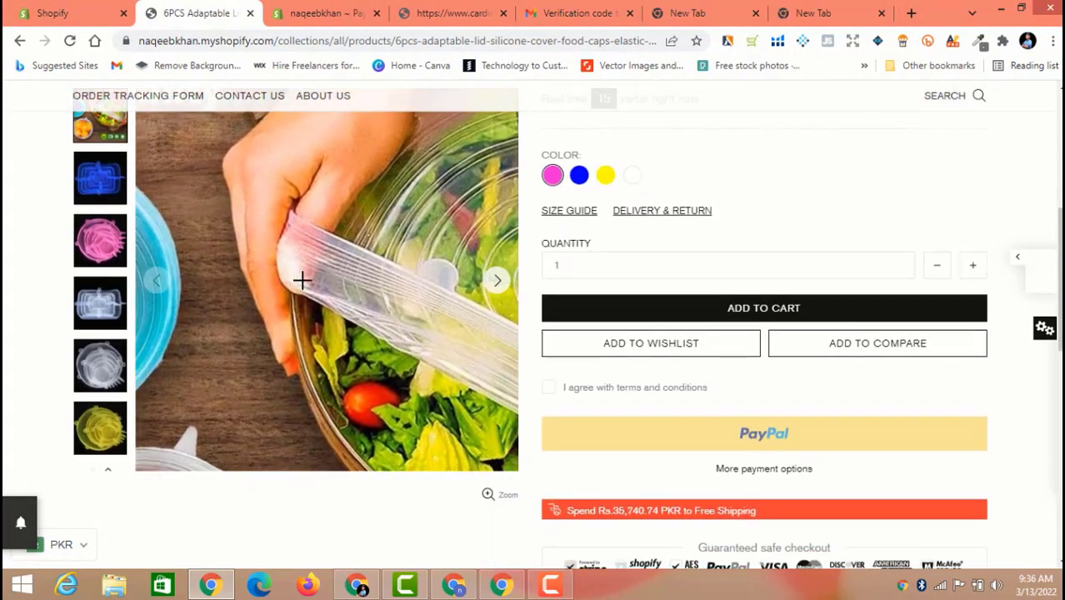
scroll(295, 278, "up", 5)
scroll(301, 280, "down", 1)
scroll(302, 279, "down", 4)
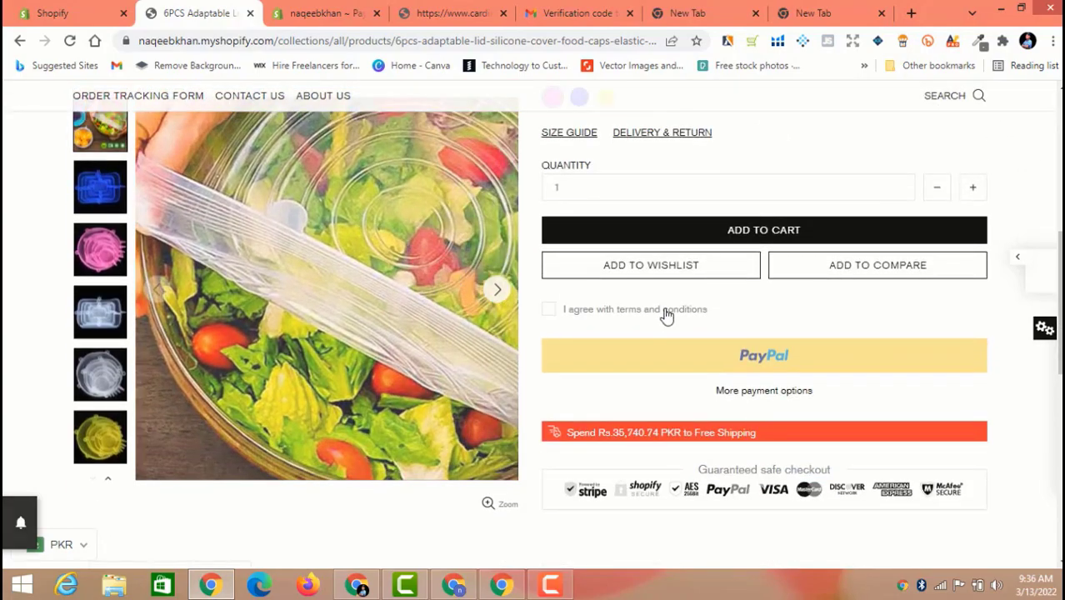
scroll(451, 257, "up", 5)
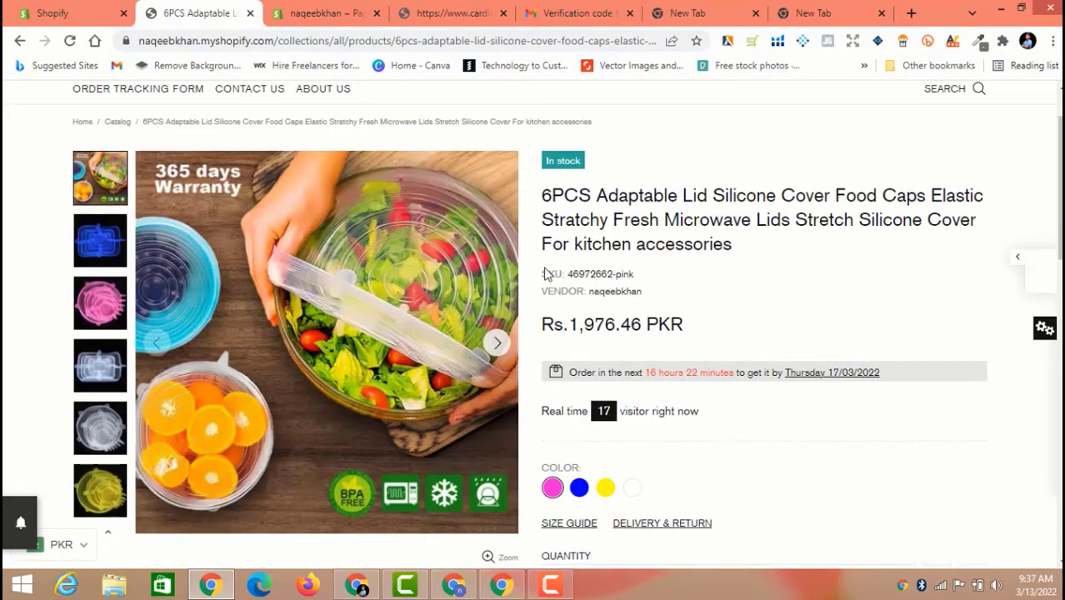
scroll(729, 294, "down", 1)
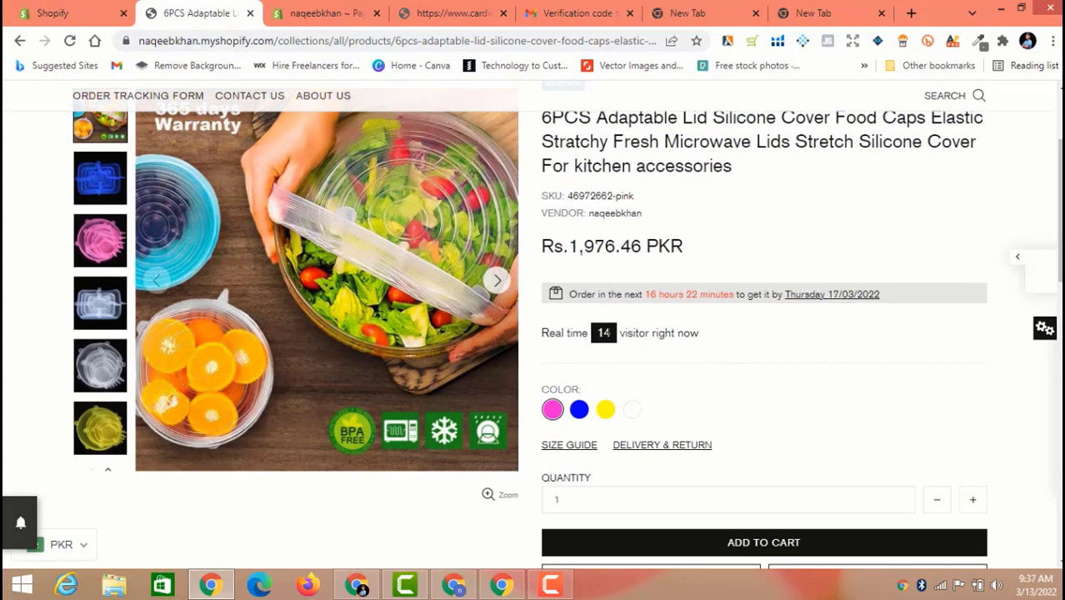
scroll(673, 340, "up", 1)
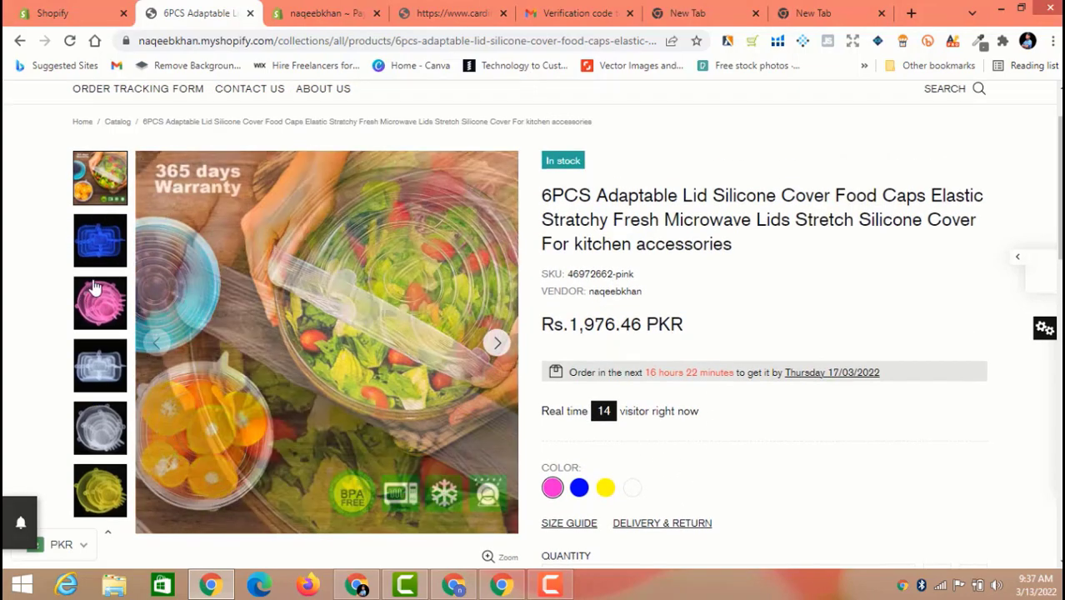
scroll(250, 217, "down", 1)
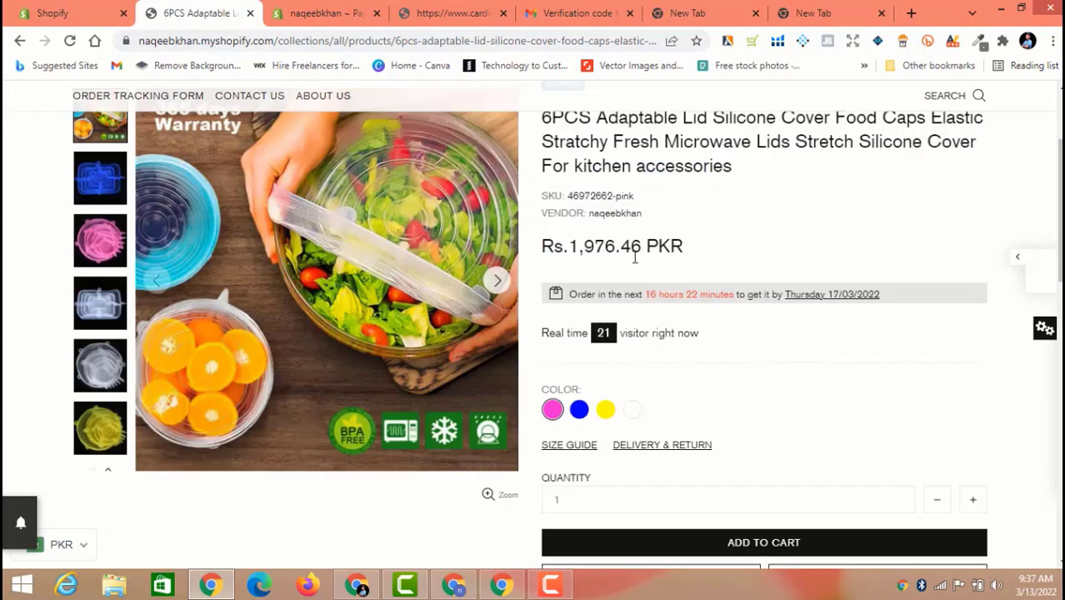
scroll(283, 242, "up", 1)
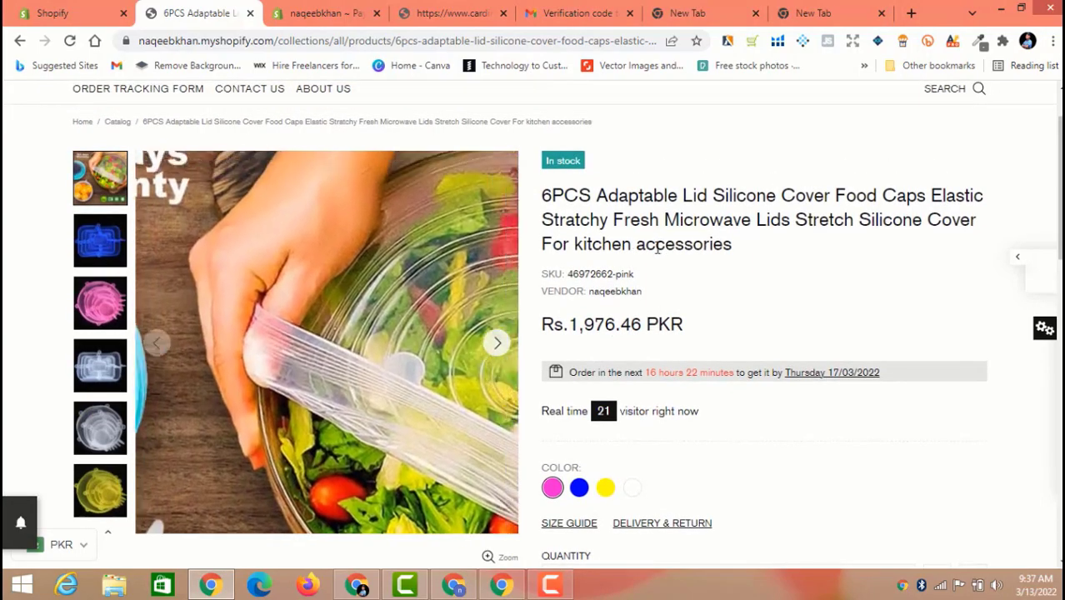
scroll(708, 279, "down", 1)
scroll(289, 100, "up", 2)
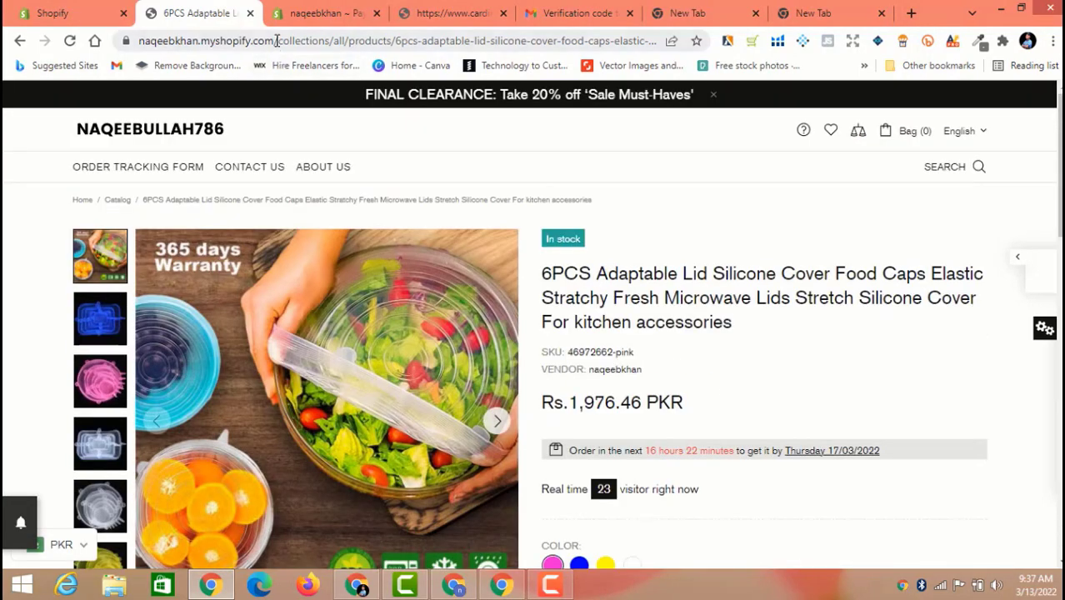
Copy the product page's address and open it in a new tab of the other Chrome profile's window.
left_click(273, 40)
right_click(276, 40)
left_click(330, 124)
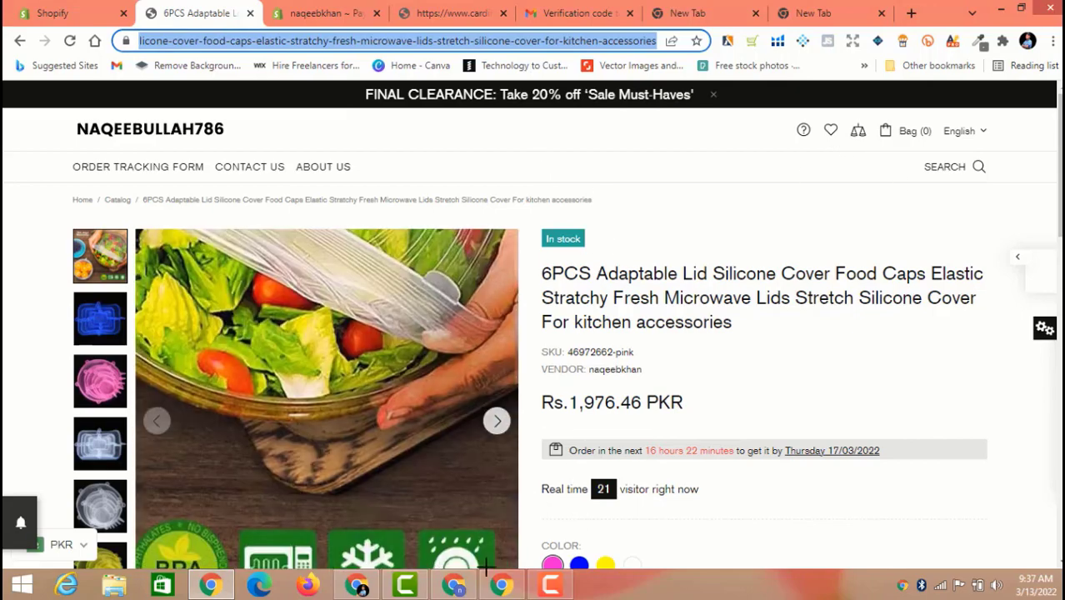
left_click(453, 584)
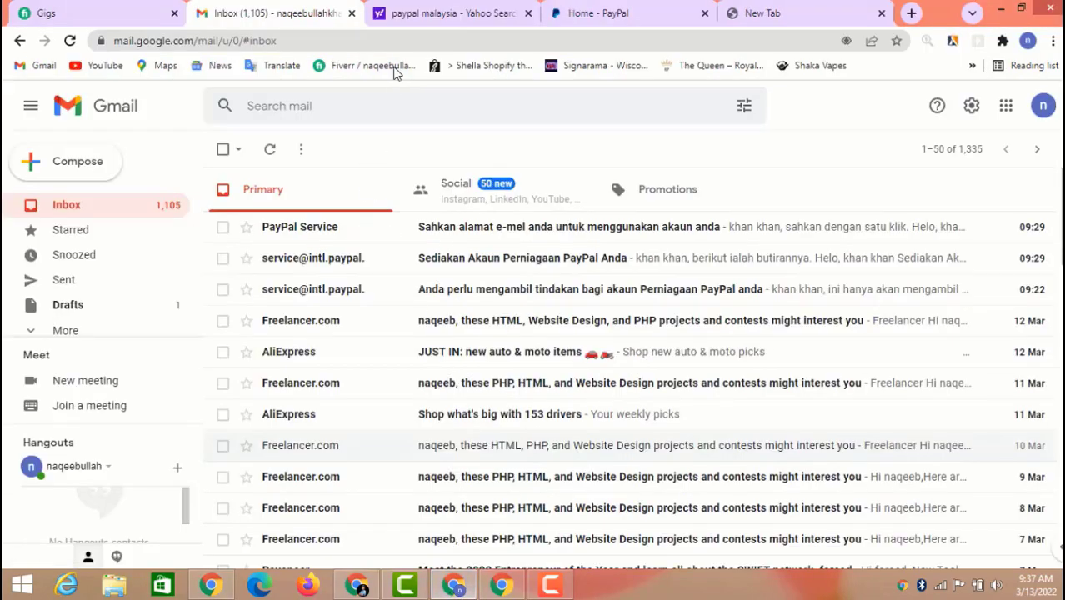
left_click(756, 13)
key("ctrl+t")
right_click(210, 43)
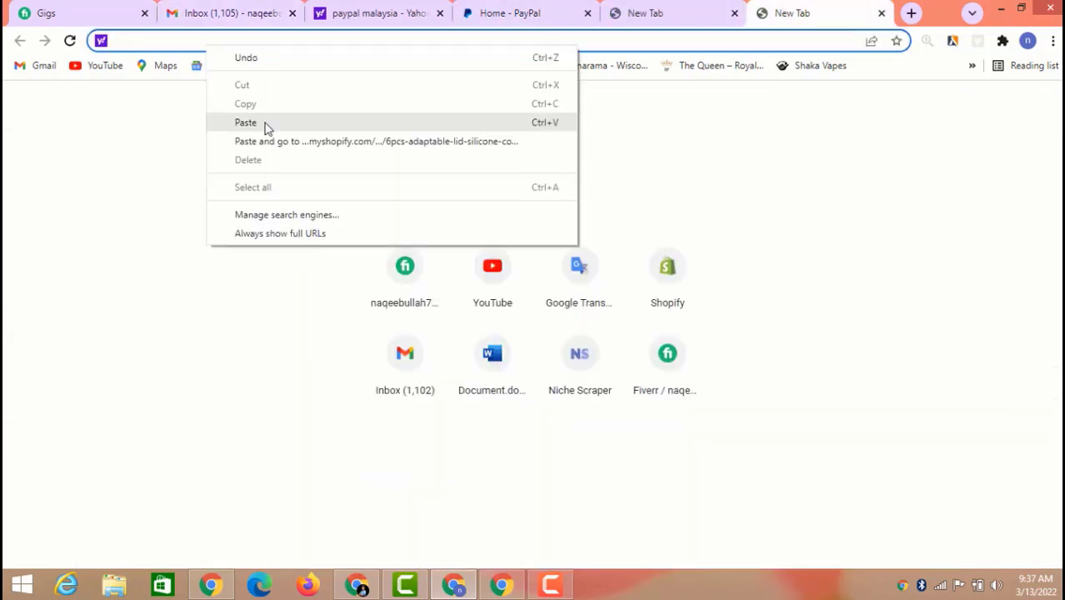
left_click(265, 125)
key("Return")
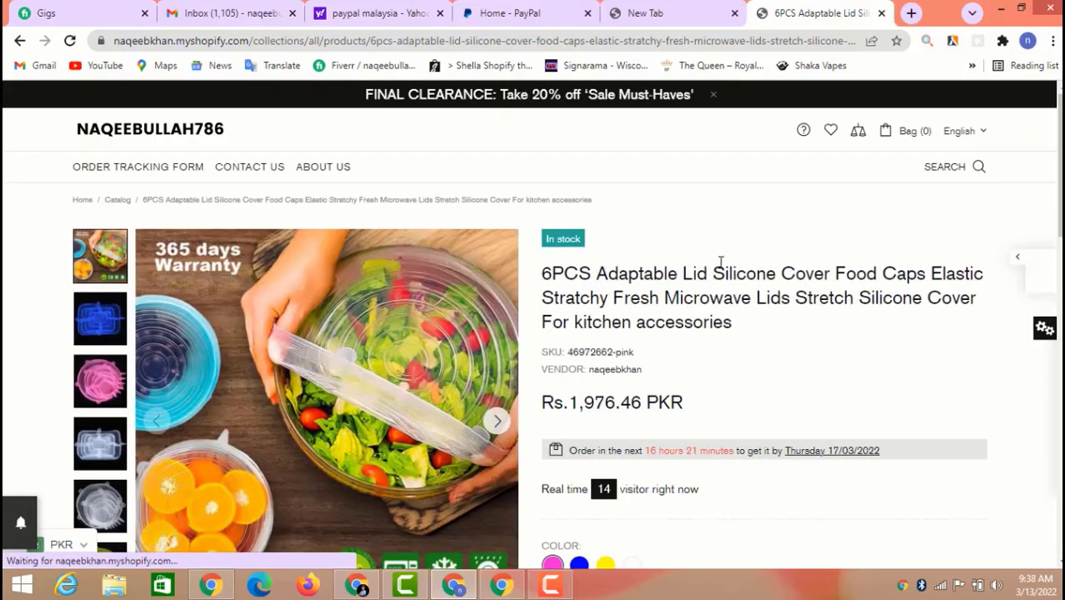
Try raising the order quantity of the silicone cover, and return it to 1.
scroll(721, 262, "down", 1)
scroll(720, 223, "down", 3)
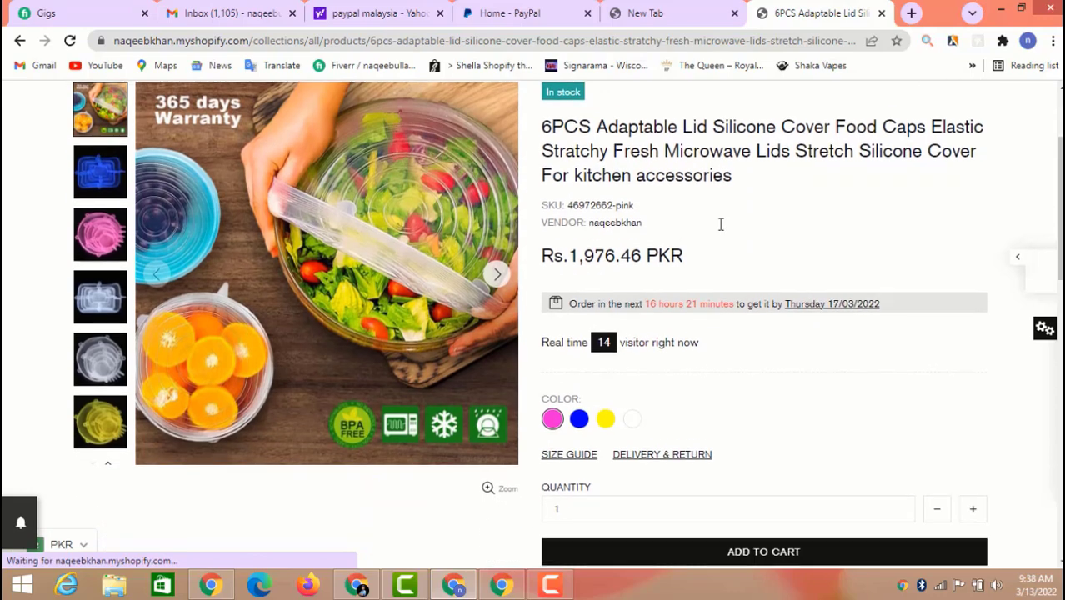
left_click(975, 345)
left_click(974, 345)
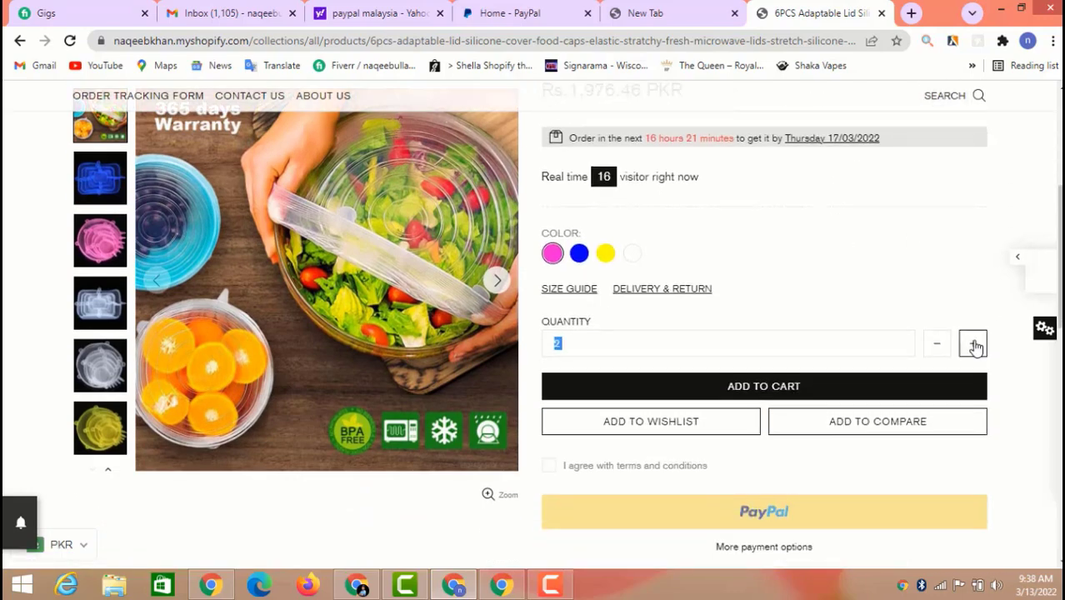
left_click(973, 343)
left_click(934, 346)
Agree to the terms and conditions on the product page in preparation for PayPal checkout.
scroll(898, 280, "down", 2)
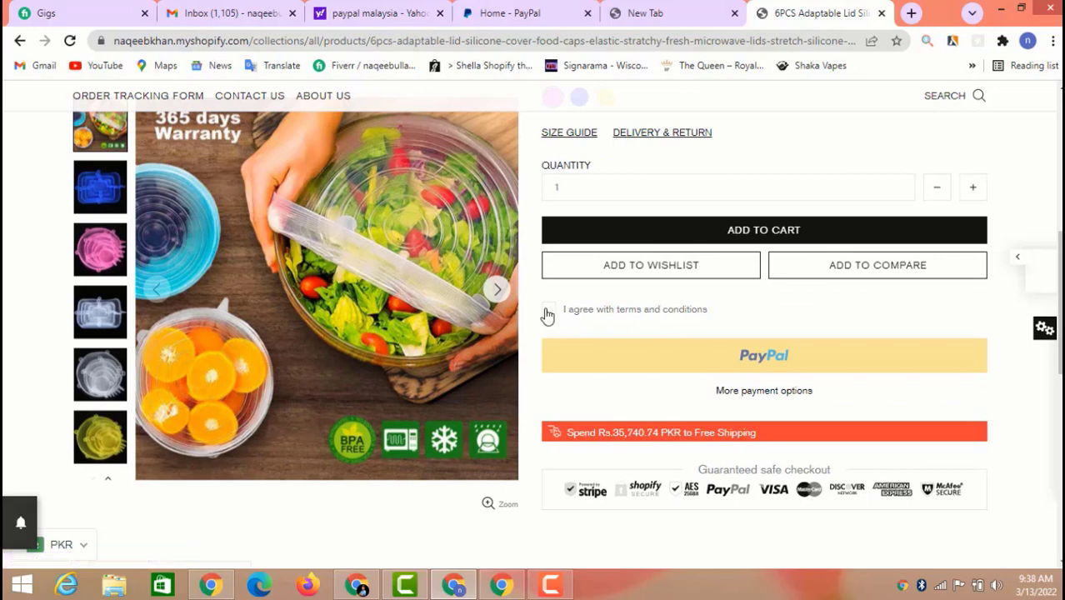
left_click(547, 312)
scroll(720, 309, "up", 1)
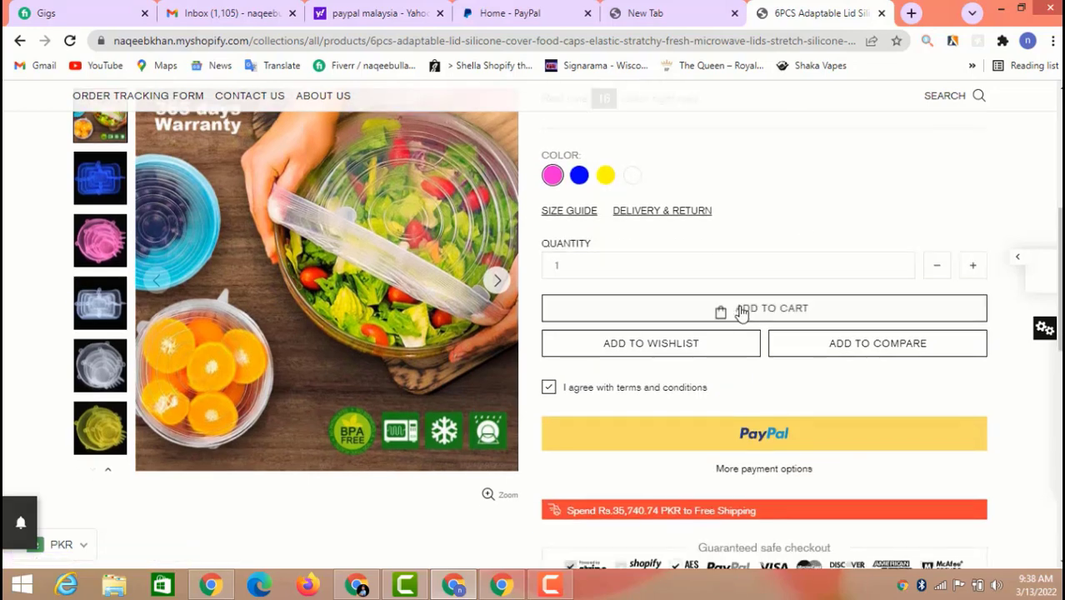
scroll(749, 306, "down", 1)
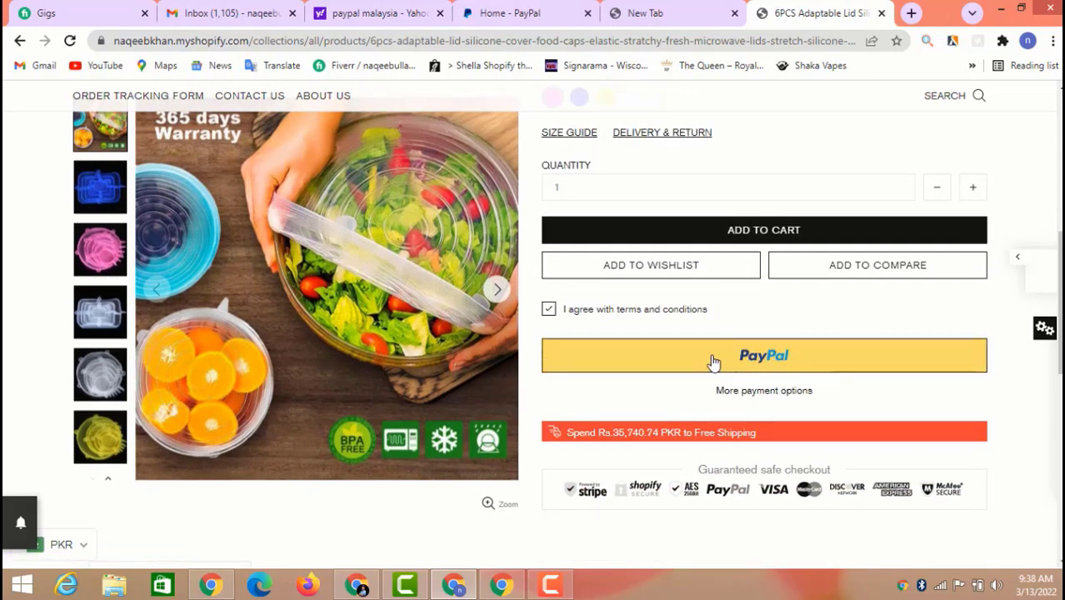